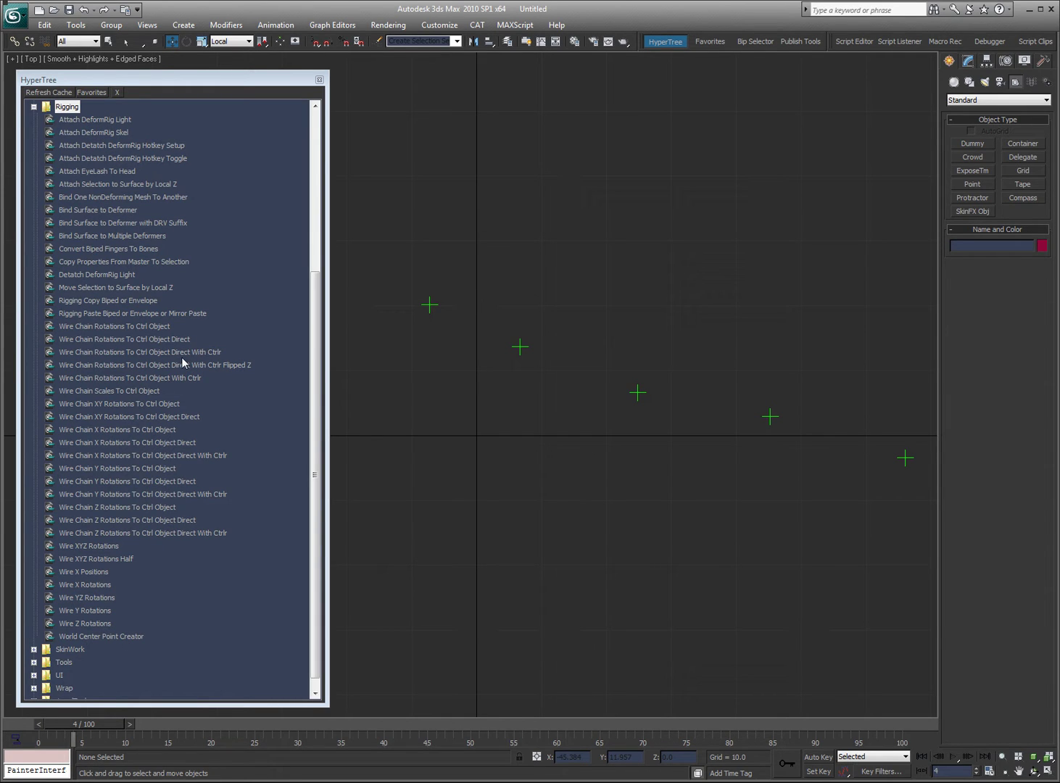
- Set the selection region type to Paint
click(95, 119)
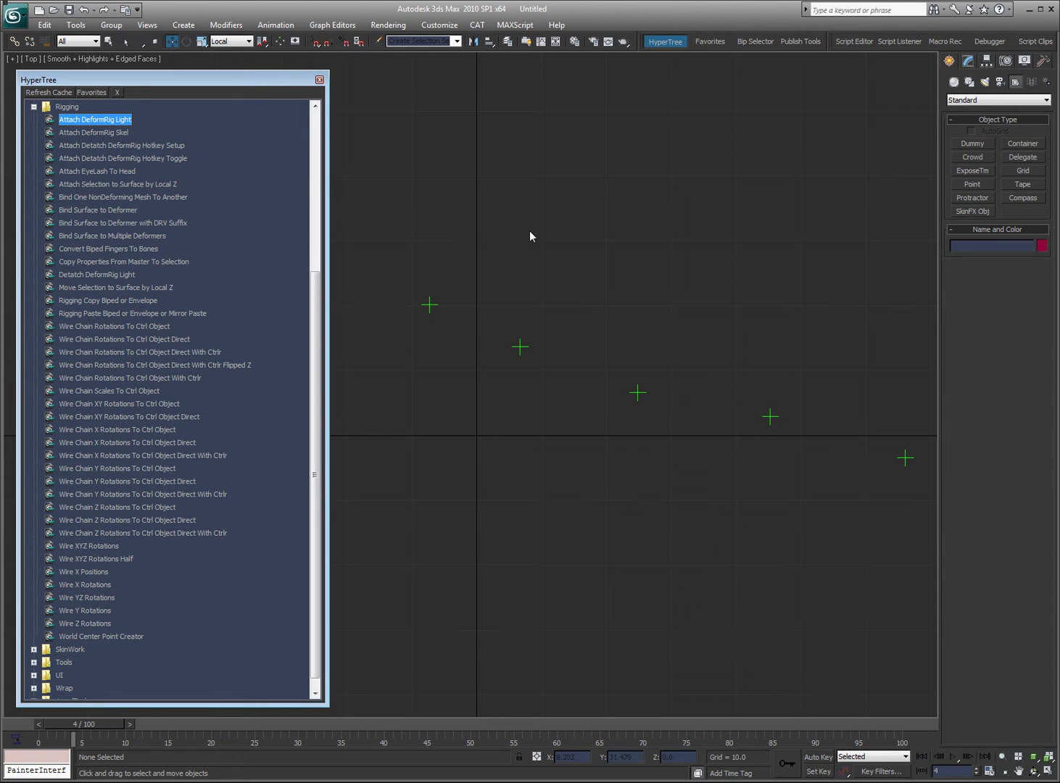
drag(472, 204, 438, 297)
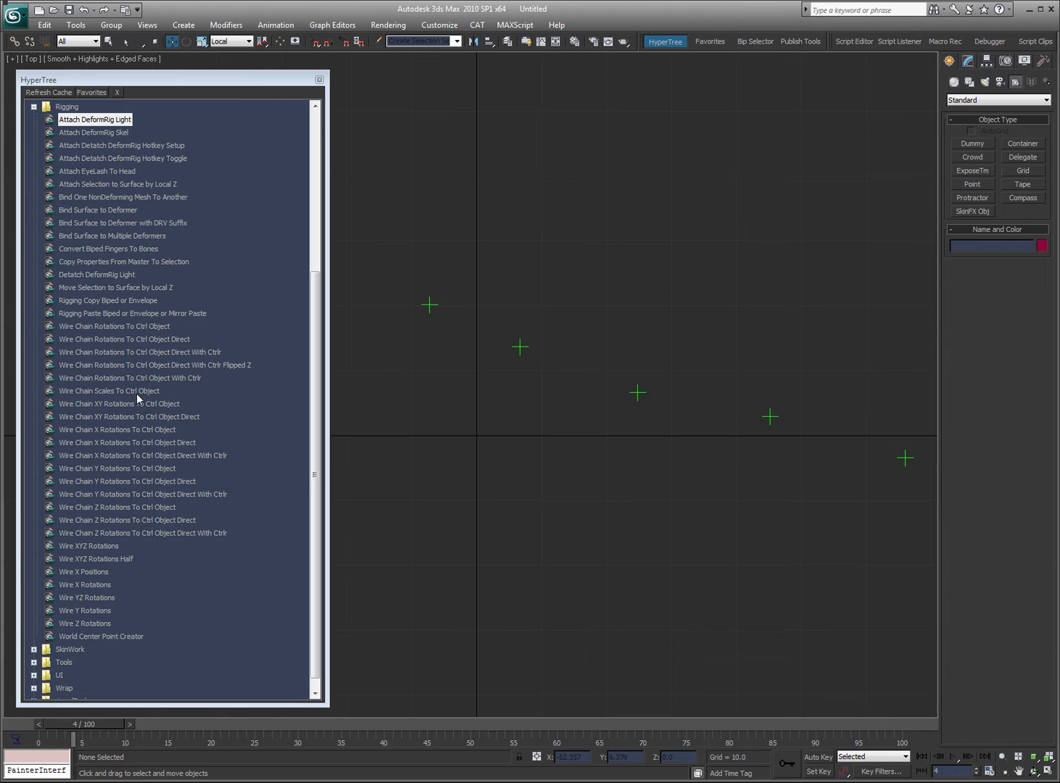
right_click(442, 229)
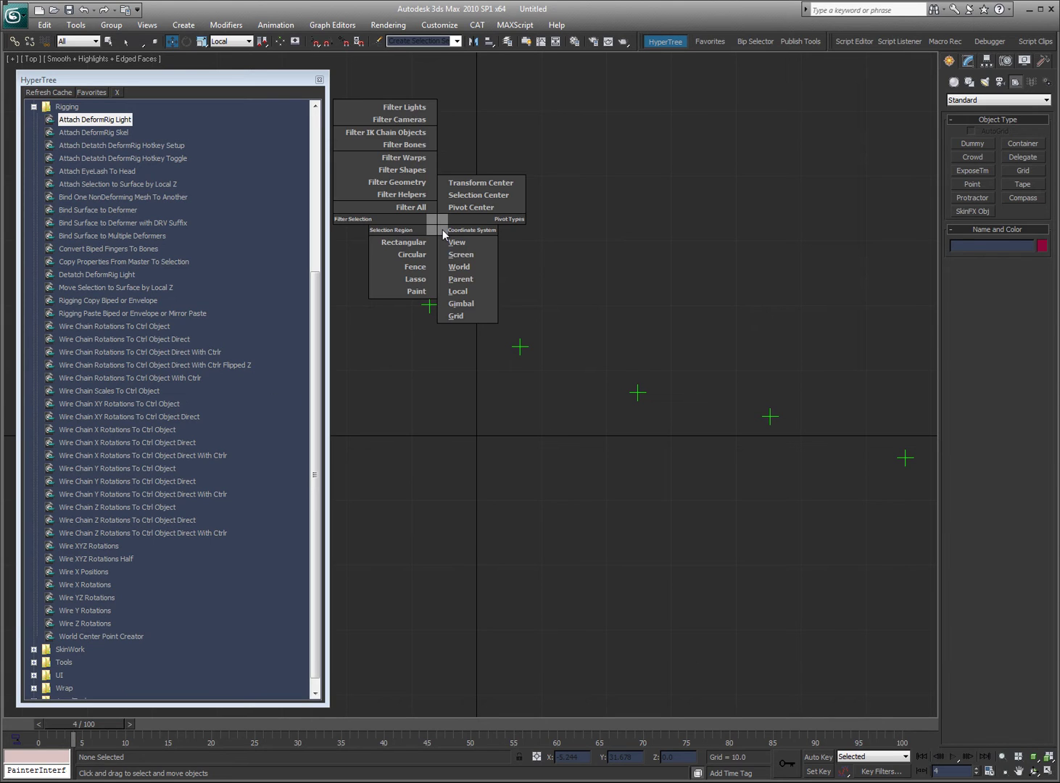
click(416, 291)
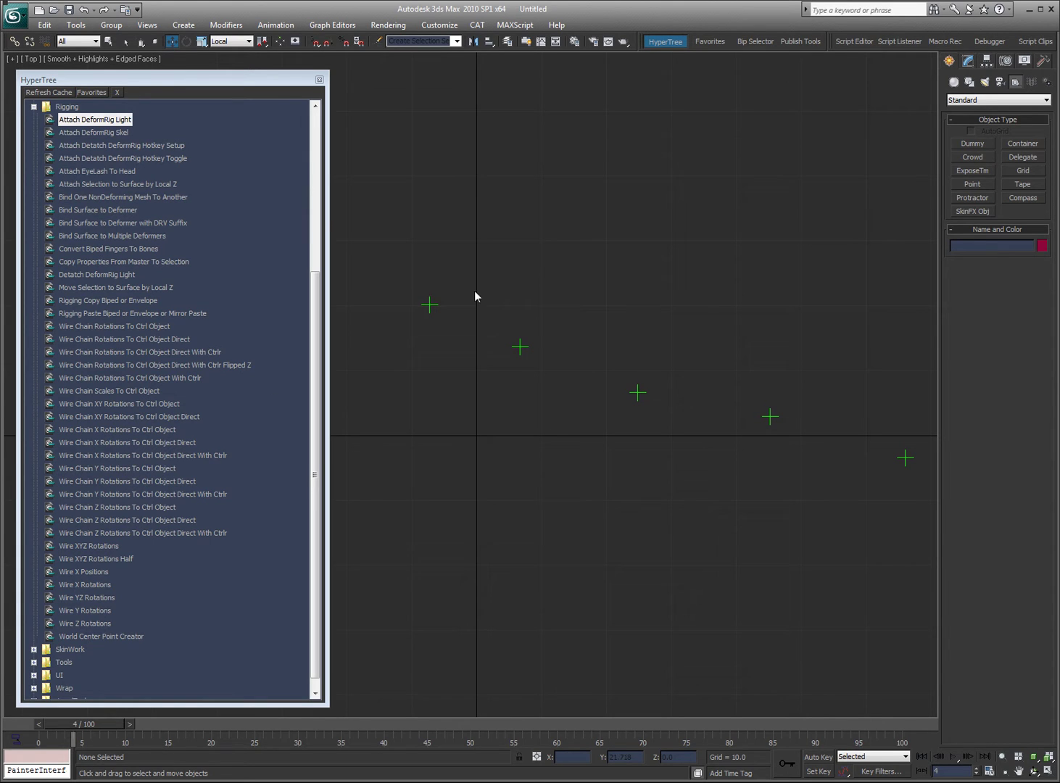
- Try to create an HI bone chain from the five point helpers with a bone size of 2.0
mouse_move(398, 248)
mouse_down()
mouse_move(628, 395)
mouse_move(902, 455)
mouse_up()
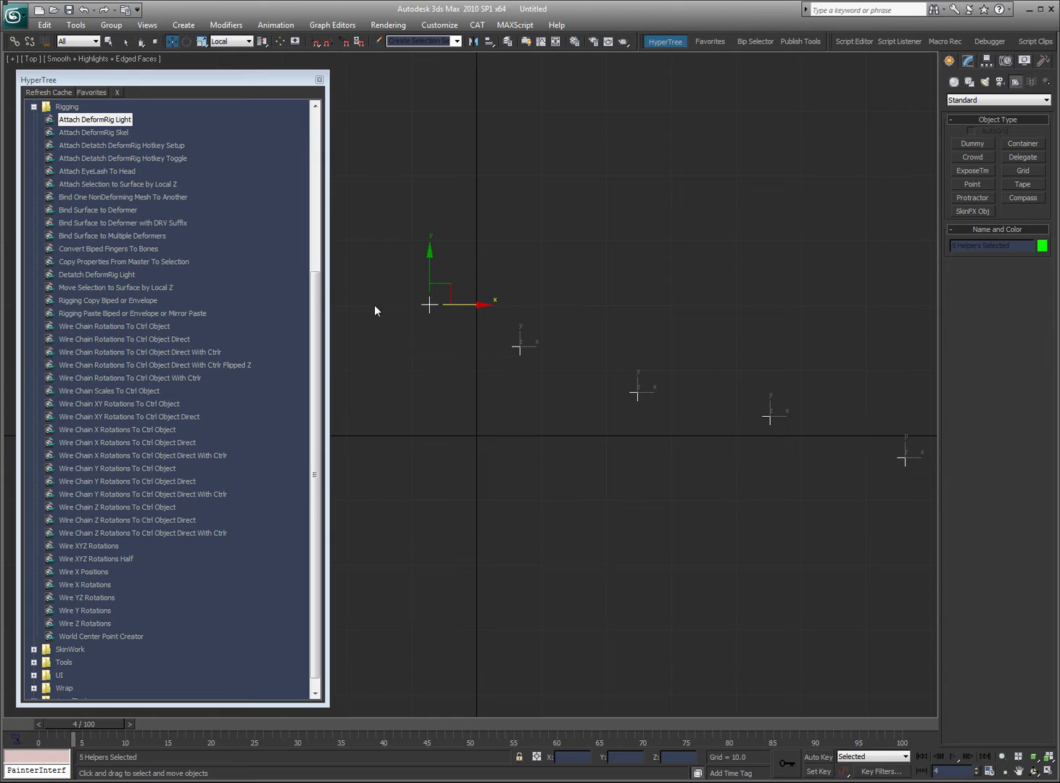
right_click(544, 205)
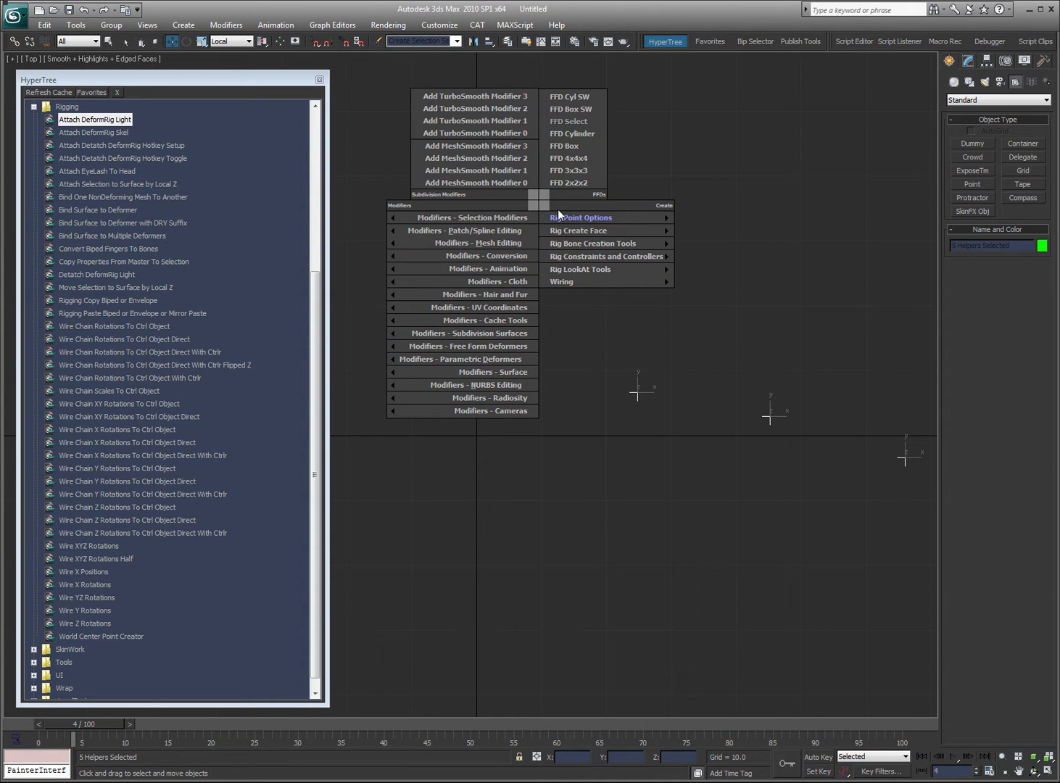
mouse_move(622, 245)
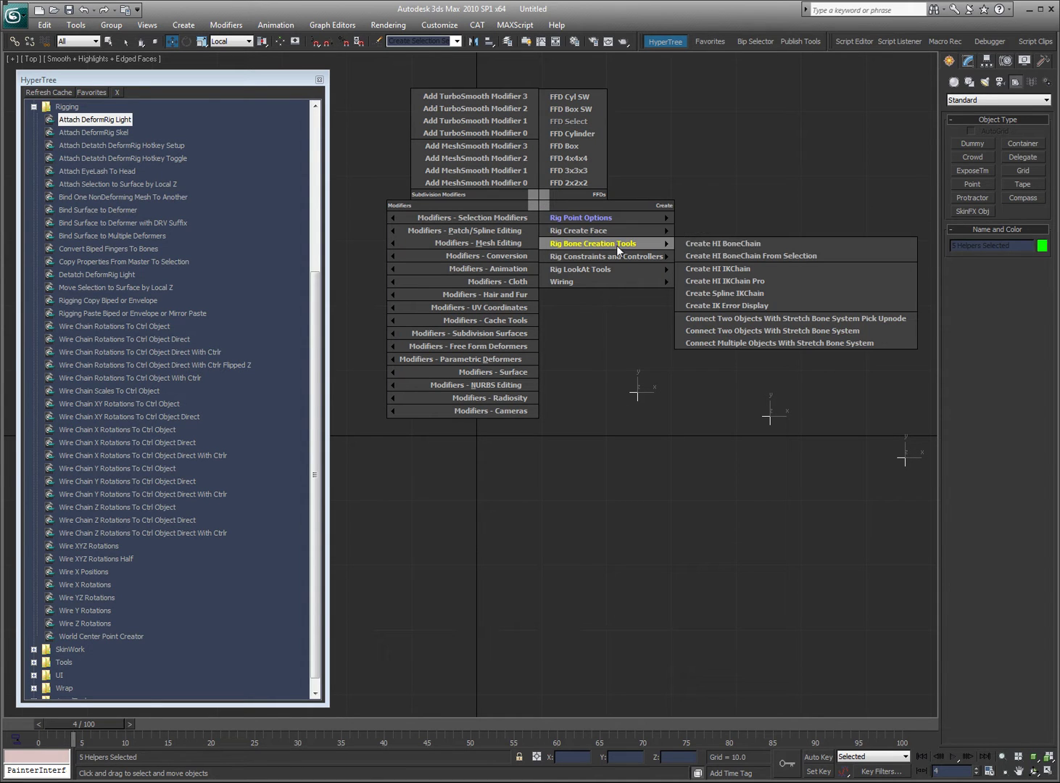
click(711, 255)
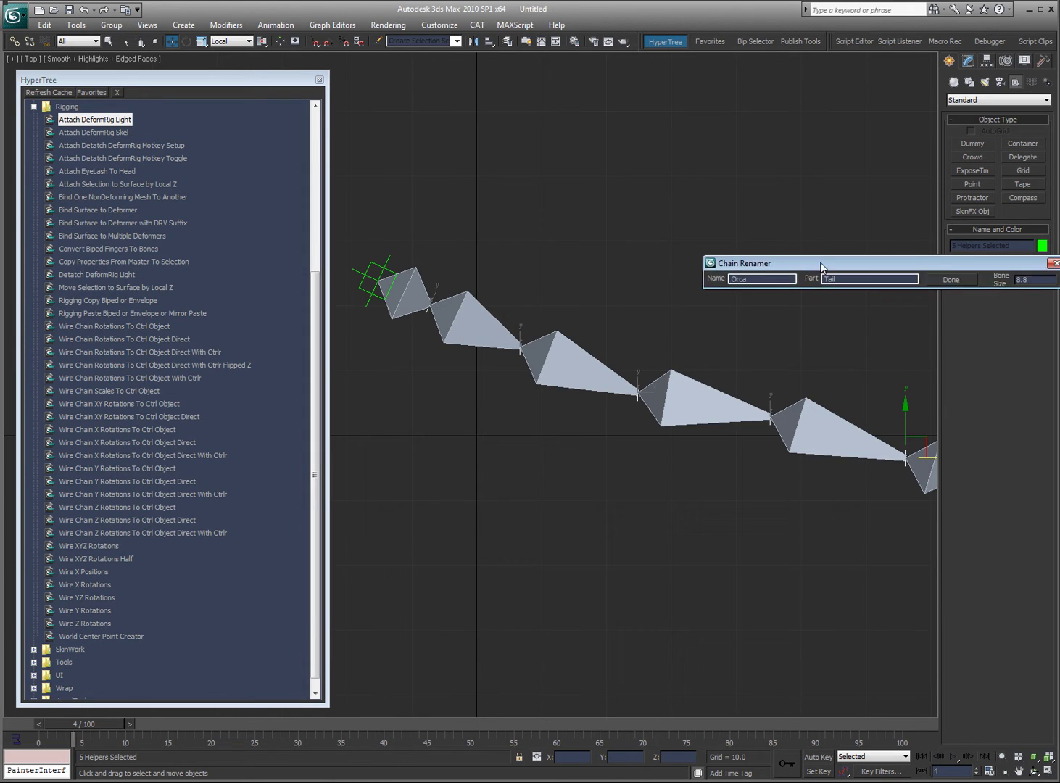
drag(821, 262, 573, 154)
mouse_move(813, 172)
mouse_down()
mouse_move(817, 199)
mouse_move(817, 161)
mouse_up()
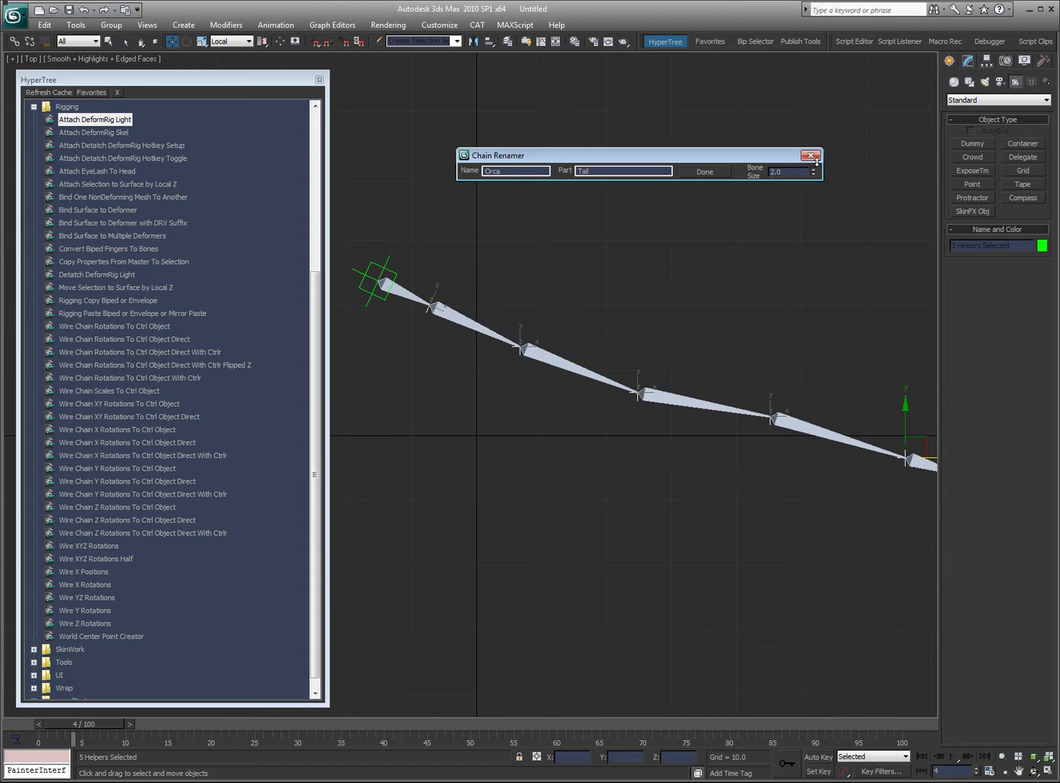
click(812, 156)
- Create an HI bone chain from the five selected helpers again with name Orca, part Tail and bone size 2.0
right_click(616, 159)
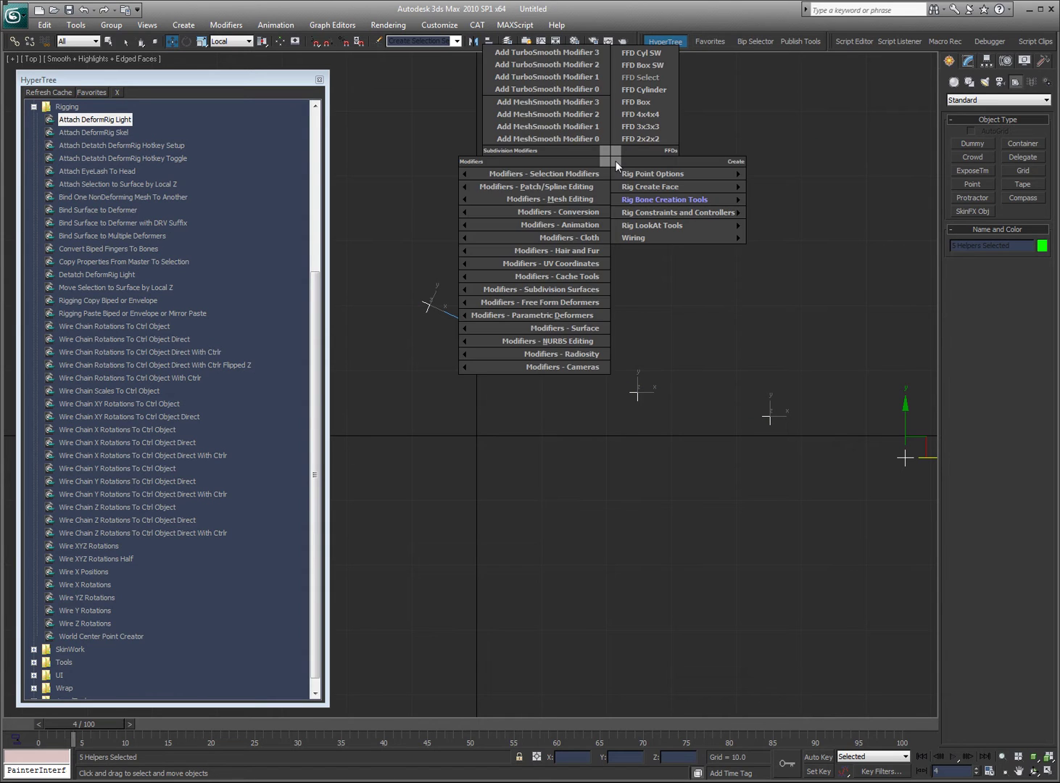
click(616, 161)
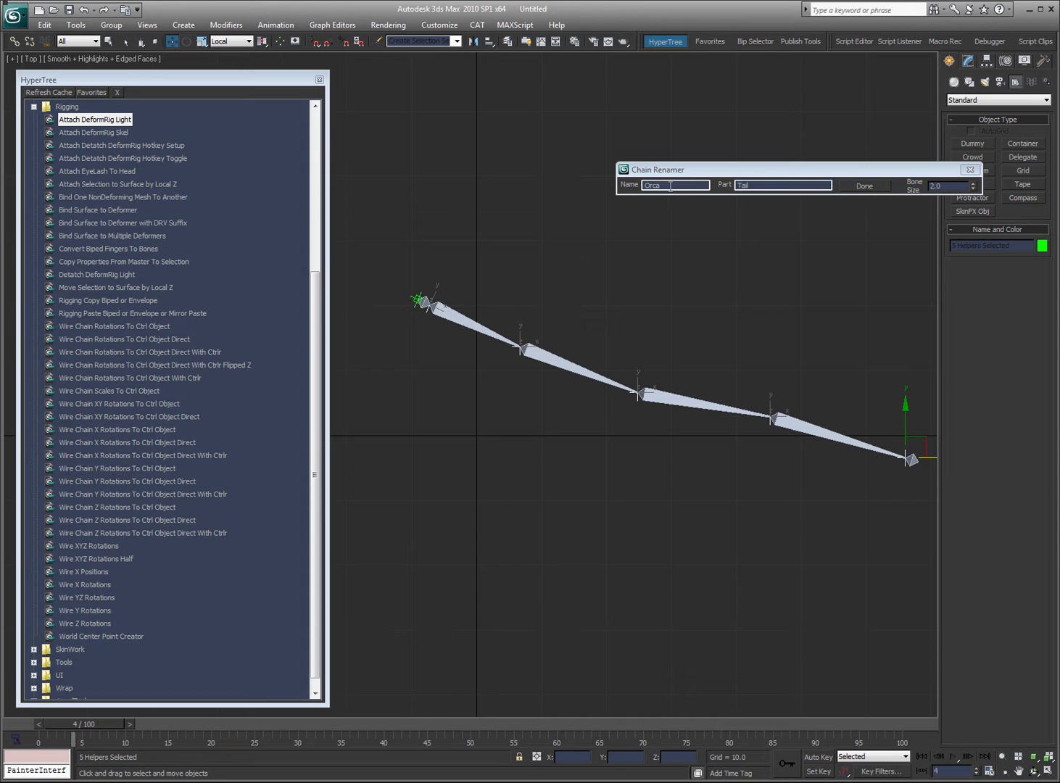
click(861, 187)
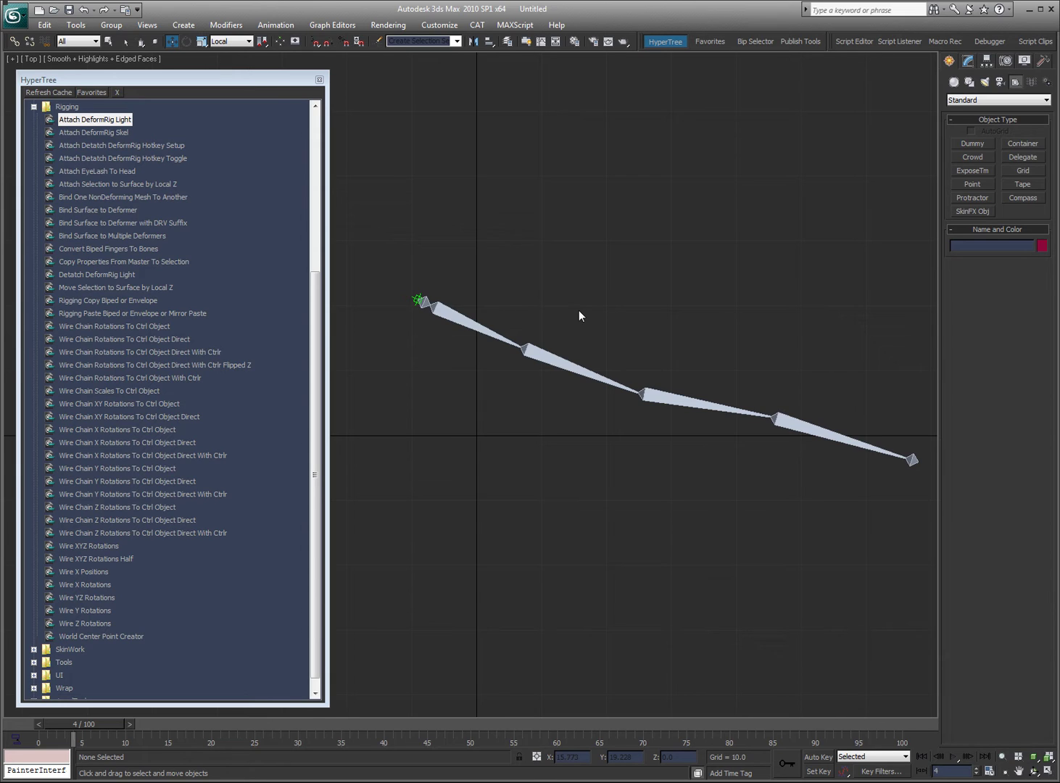
- Delete the five-point bone chain together with all point helpers in the Top view
key(ctrl+alt+h)
mouse_move(417, 240)
mouse_down()
mouse_move(509, 356)
mouse_move(922, 457)
mouse_up()
key(Delete)
- Place seven Point helpers in a gently descending row across the Top view
click(961, 184)
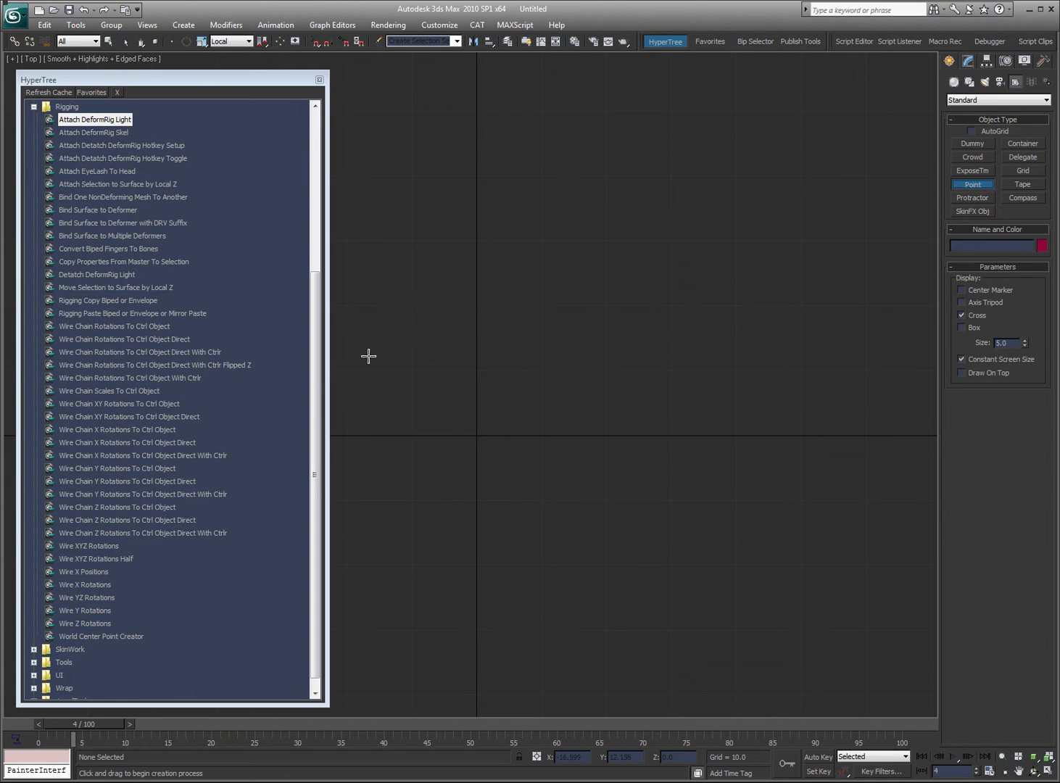
click(386, 357)
click(531, 378)
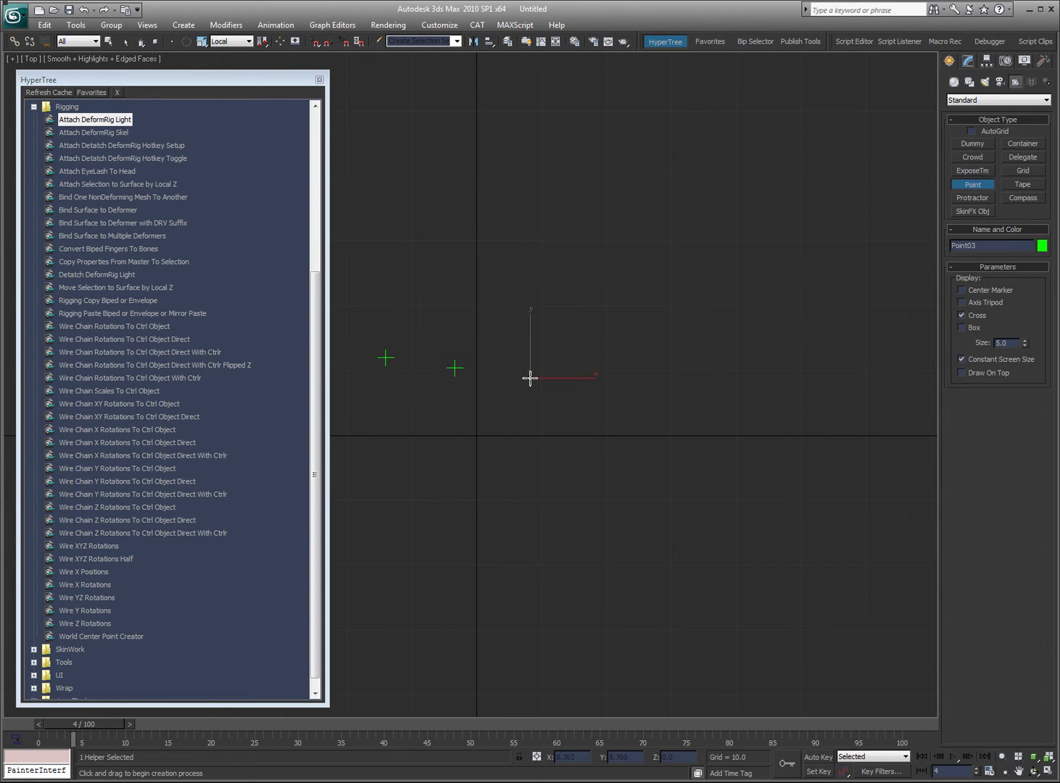
click(612, 388)
click(682, 392)
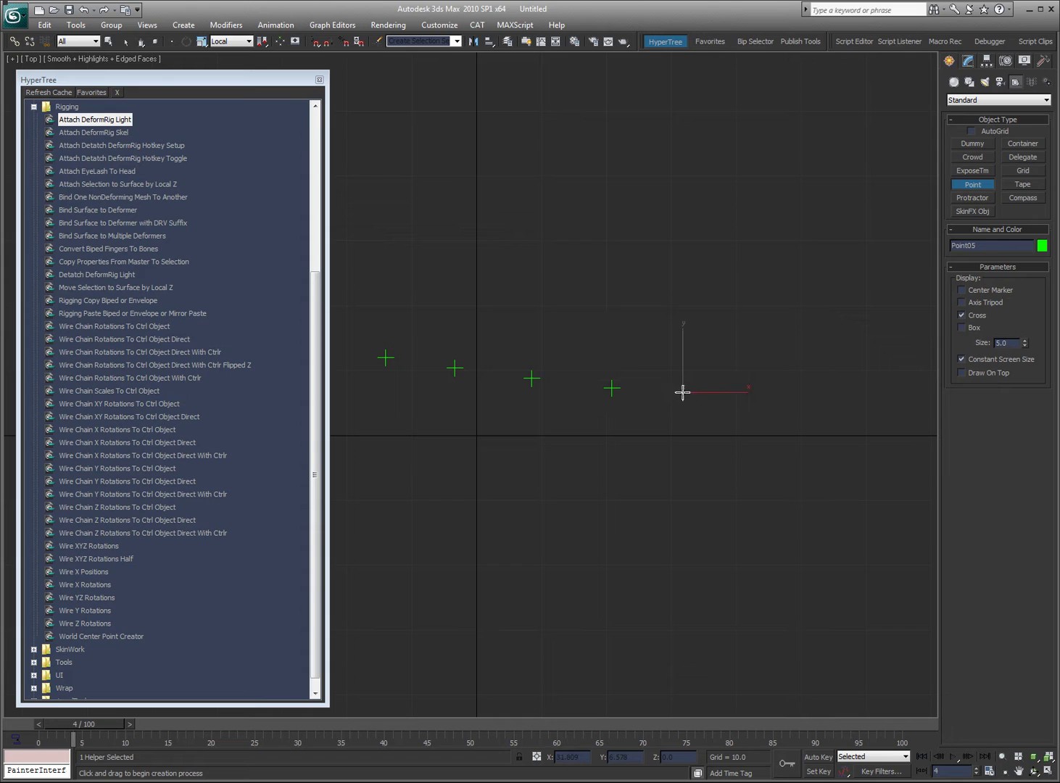
click(764, 389)
click(847, 389)
key(w)
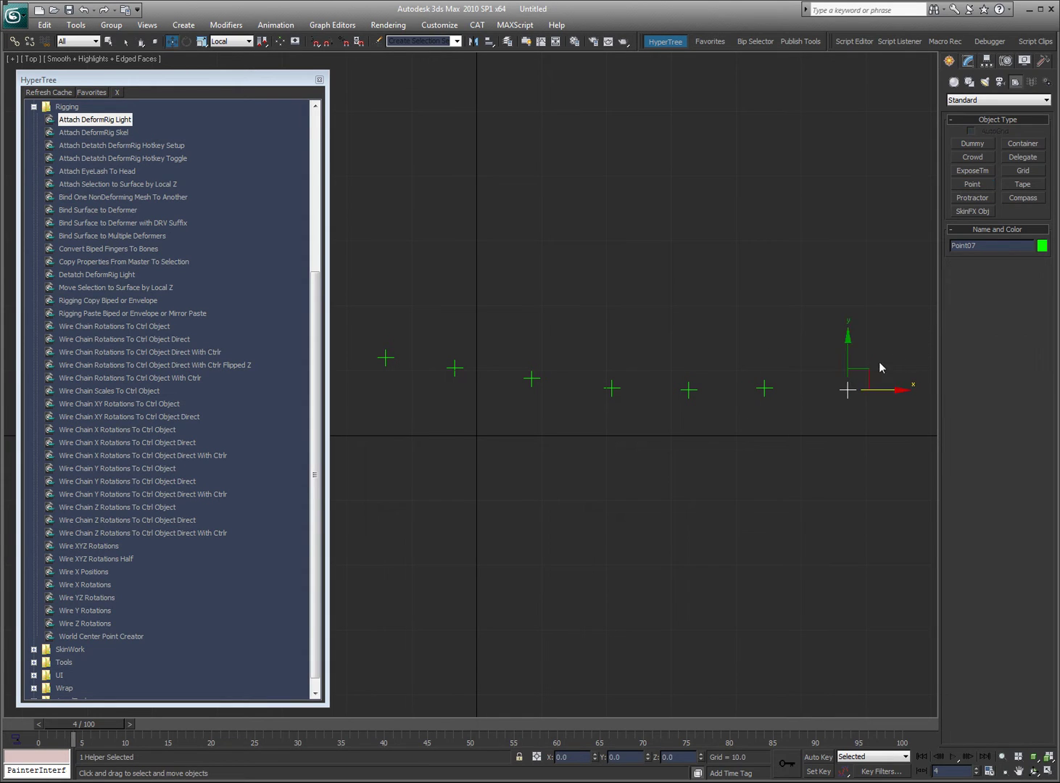
- Create an HI bone chain from all seven point helpers with name Orca, part Tail and bone size 2.0
click(883, 297)
mouse_move(441, 213)
mouse_down()
mouse_move(382, 326)
mouse_move(490, 371)
mouse_move(634, 391)
mouse_move(867, 392)
mouse_up()
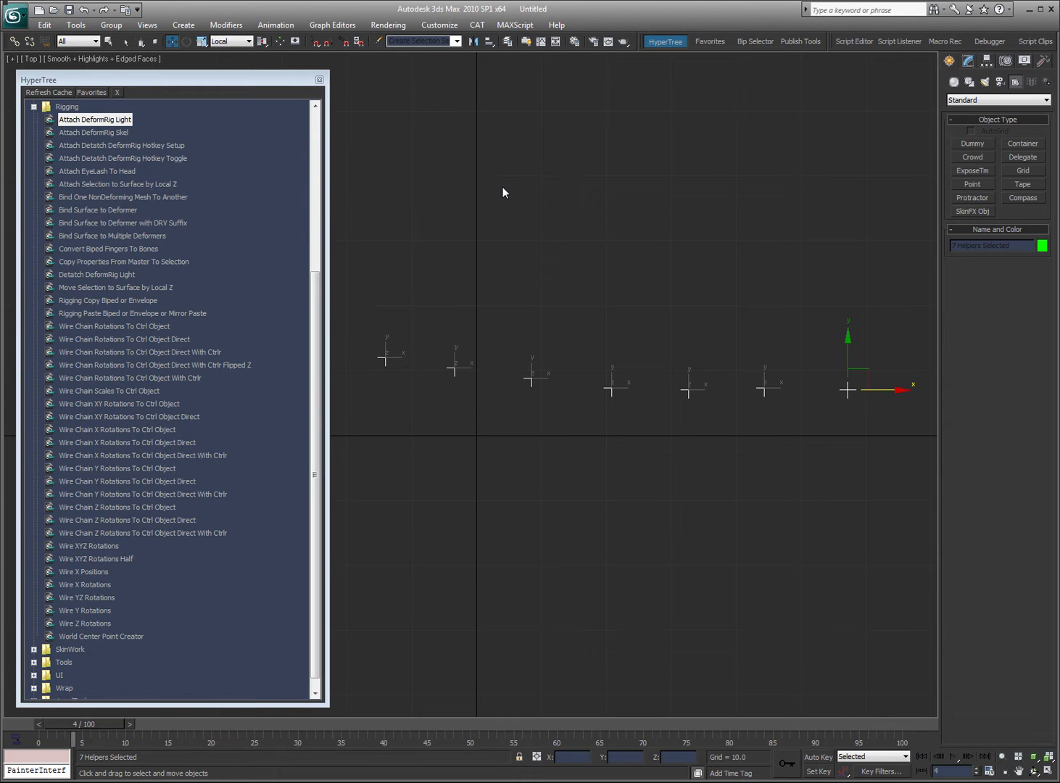
right_click(503, 187)
click(503, 187)
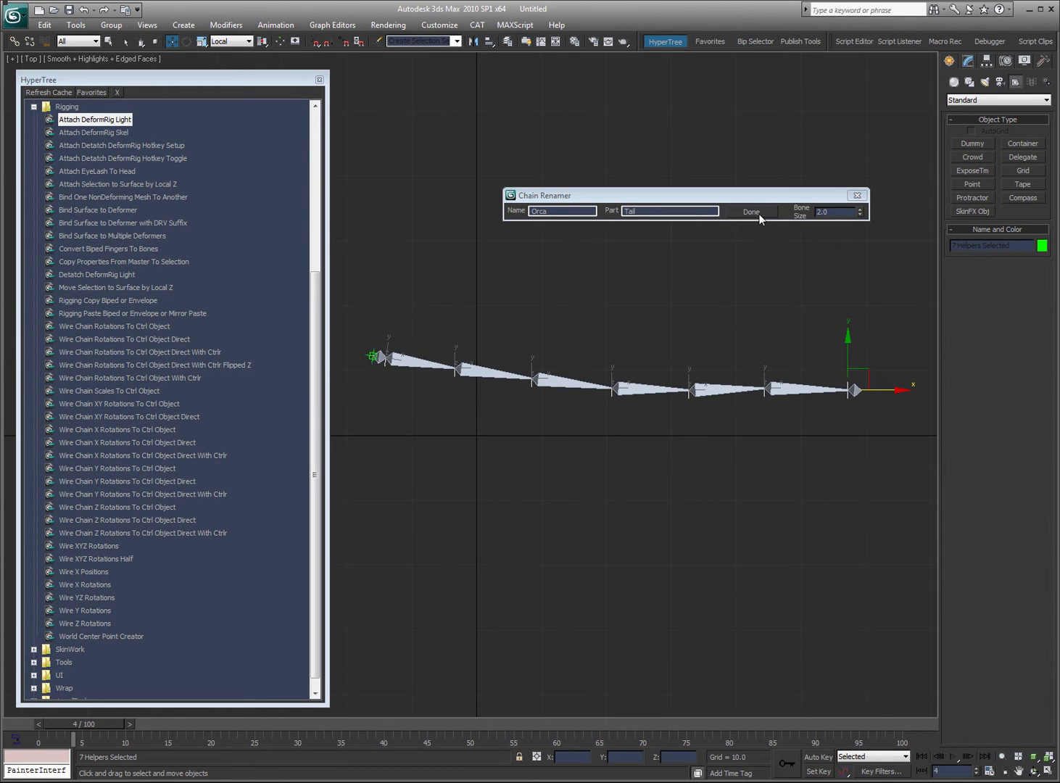
click(754, 212)
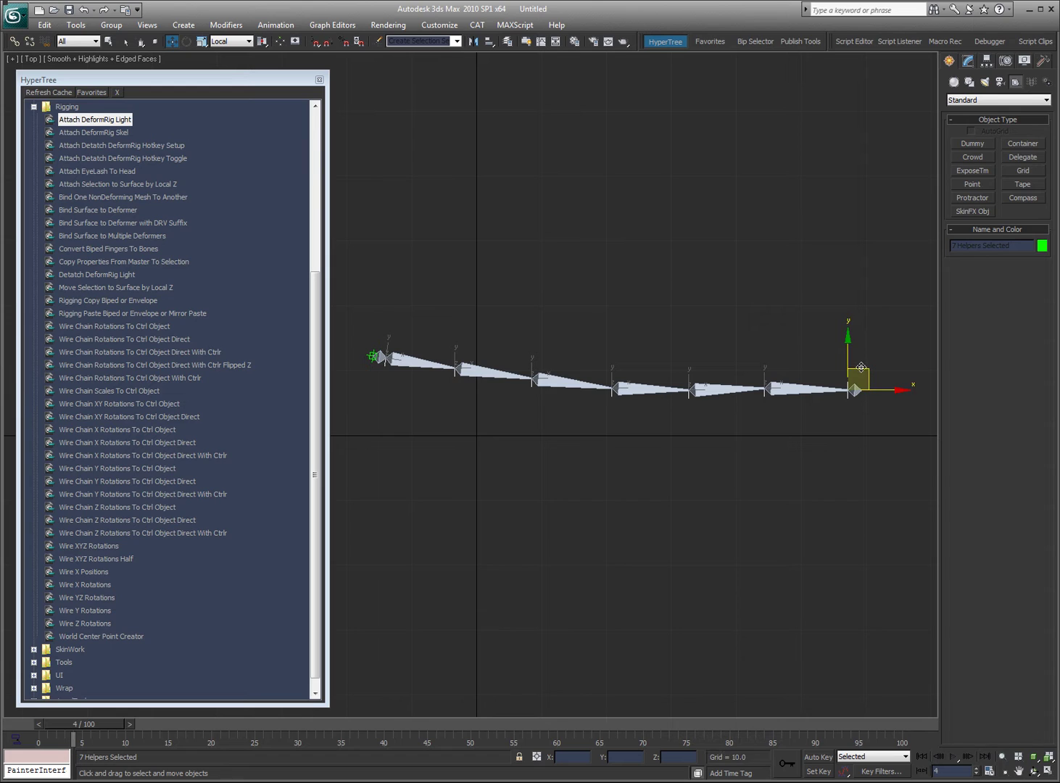
- Move the seven helpers above the bone chain and create a second HI bone chain from them with bone size 2.0
drag(860, 367, 861, 278)
click(657, 218)
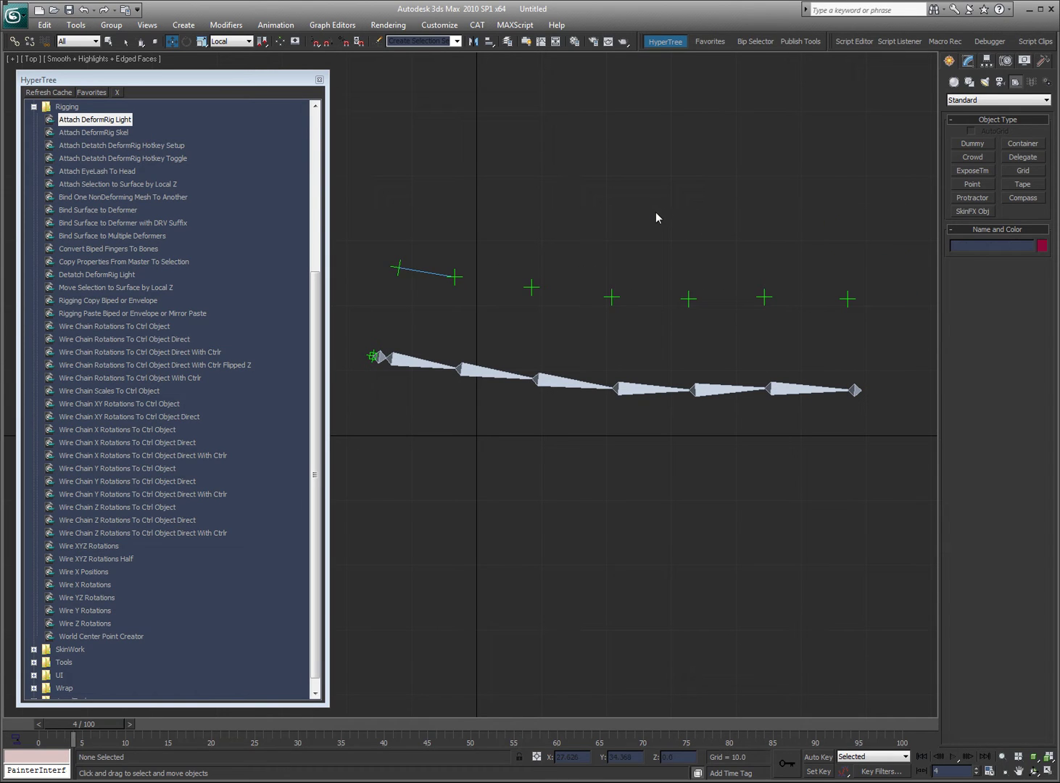
mouse_move(396, 230)
mouse_down()
mouse_move(461, 280)
mouse_move(669, 305)
mouse_move(854, 299)
mouse_up()
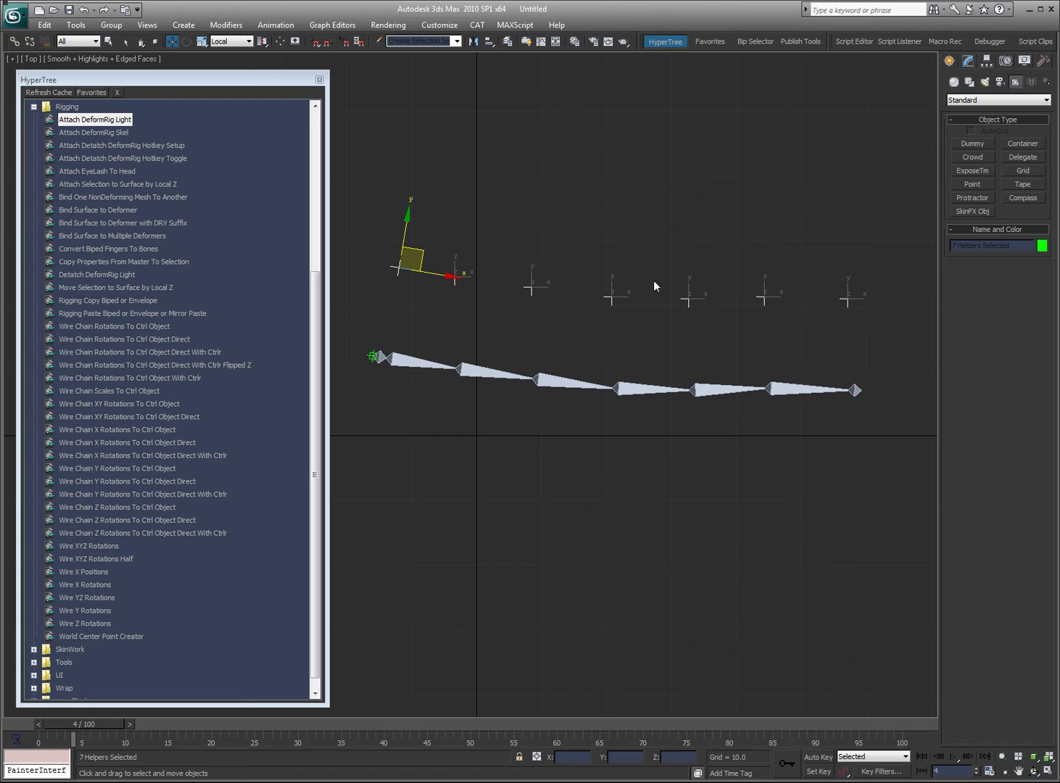
right_click(540, 221)
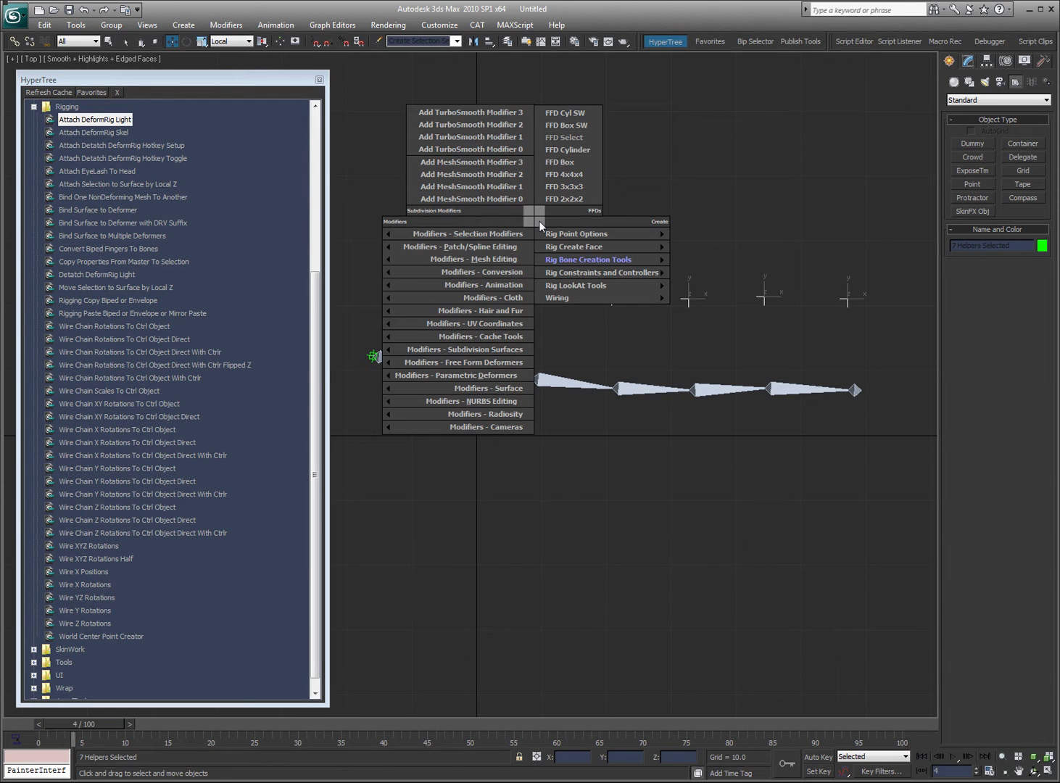
click(539, 220)
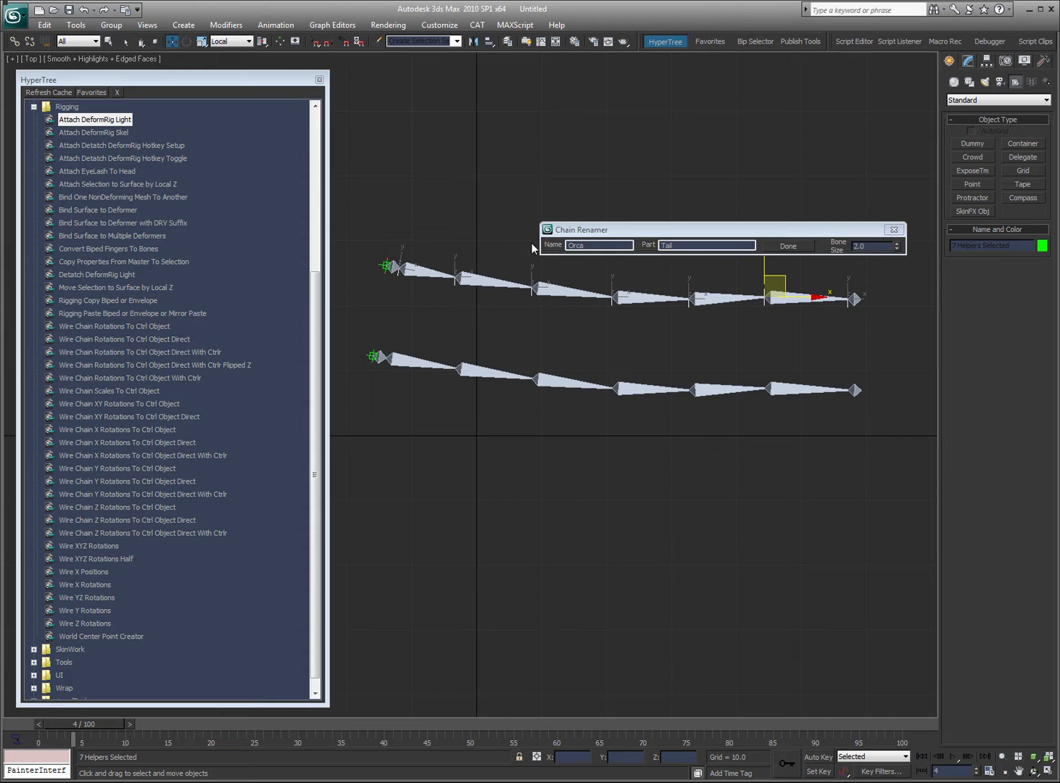
click(788, 246)
click(640, 190)
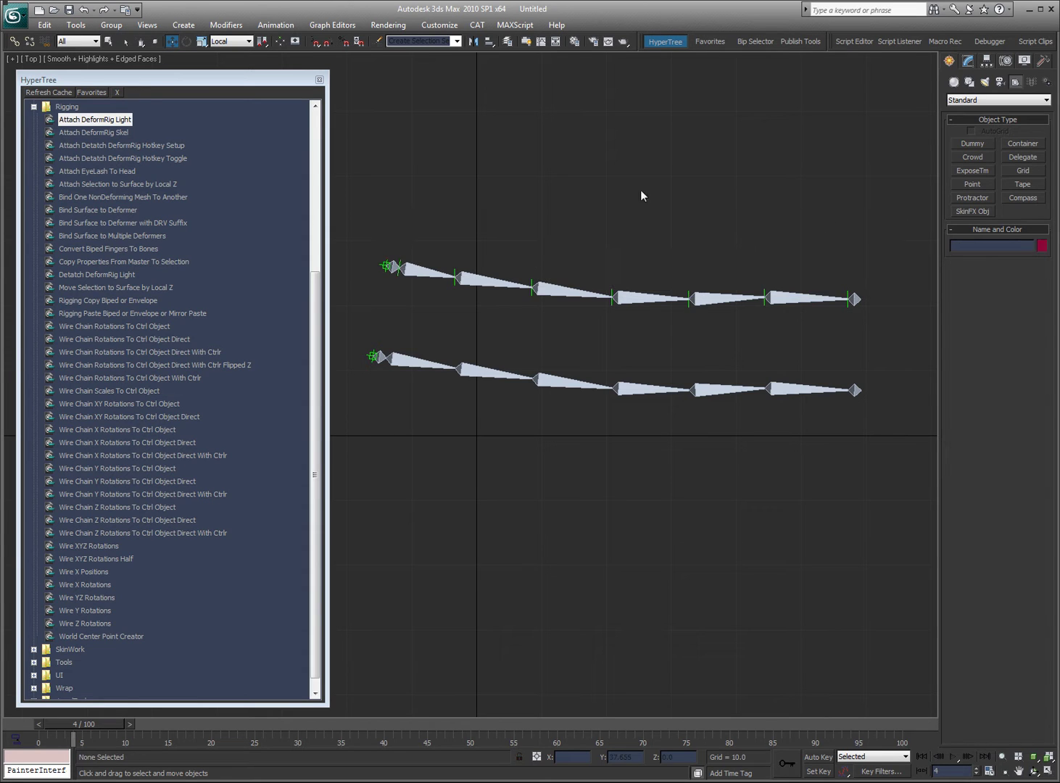
- Delete the upper bone chain and its seven point helpers, keeping the lower chain
click(373, 270)
drag(373, 271, 876, 307)
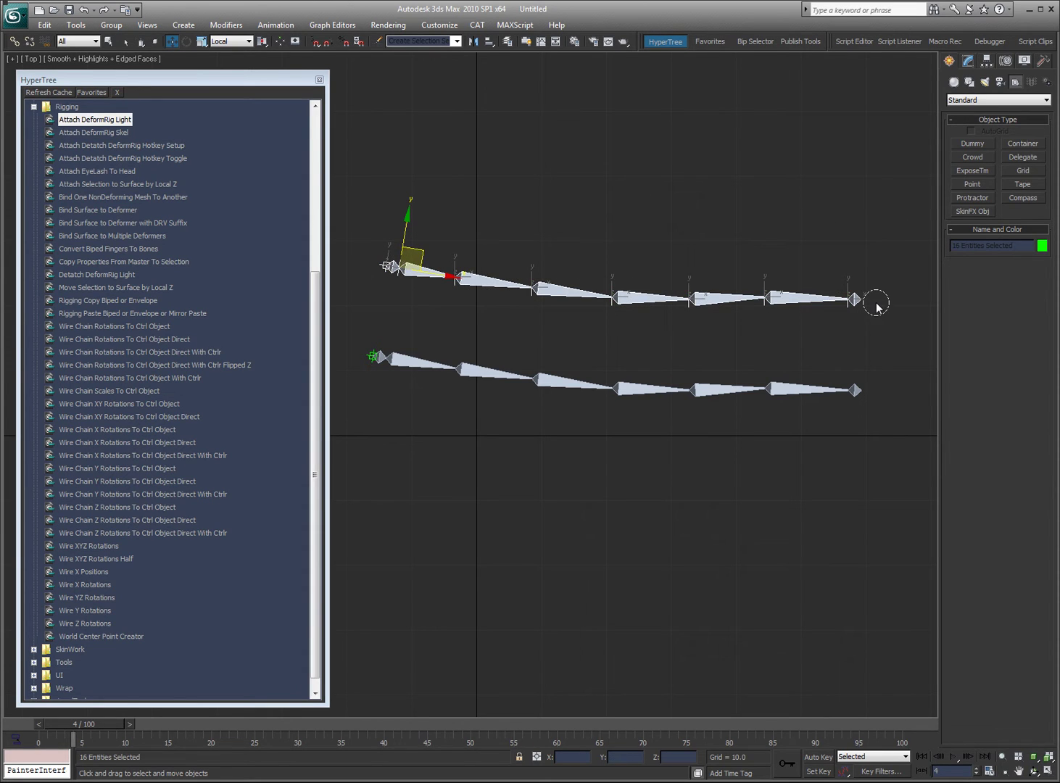
key(Delete)
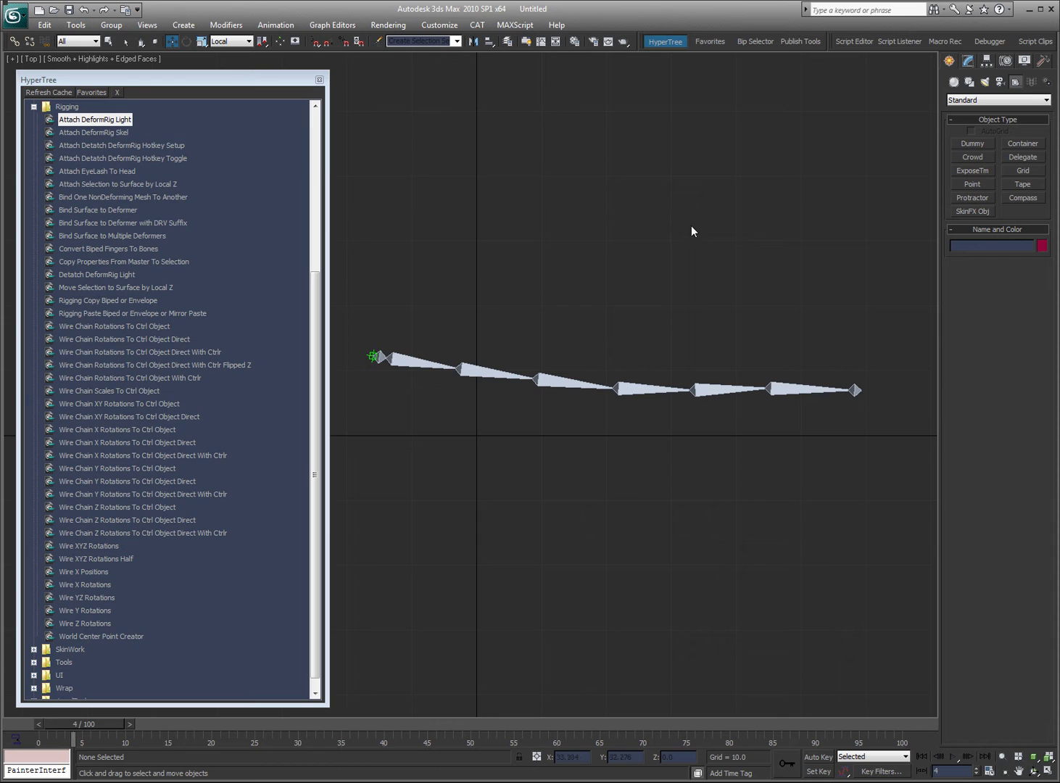
right_click(548, 240)
click(586, 151)
right_click(534, 225)
click(699, 190)
right_click(555, 224)
click(511, 129)
right_click(561, 247)
- Clone the whole bone chain with its root point above the original and move the original chain further down
double_click(372, 355)
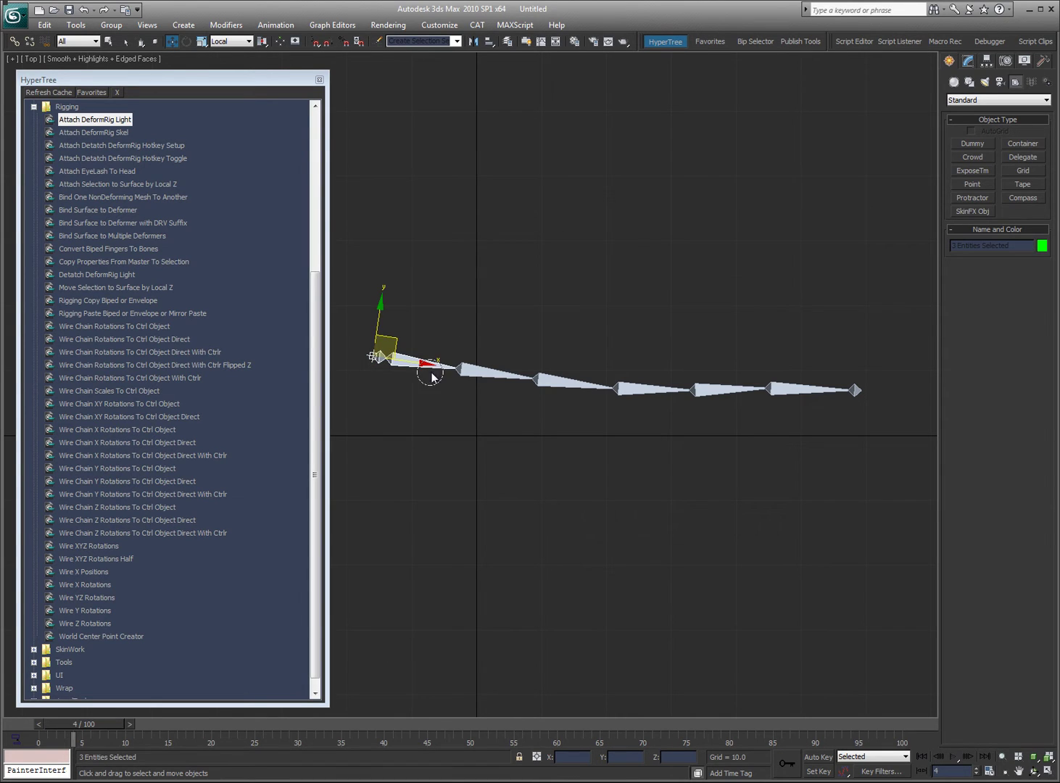
drag(766, 396, 880, 392)
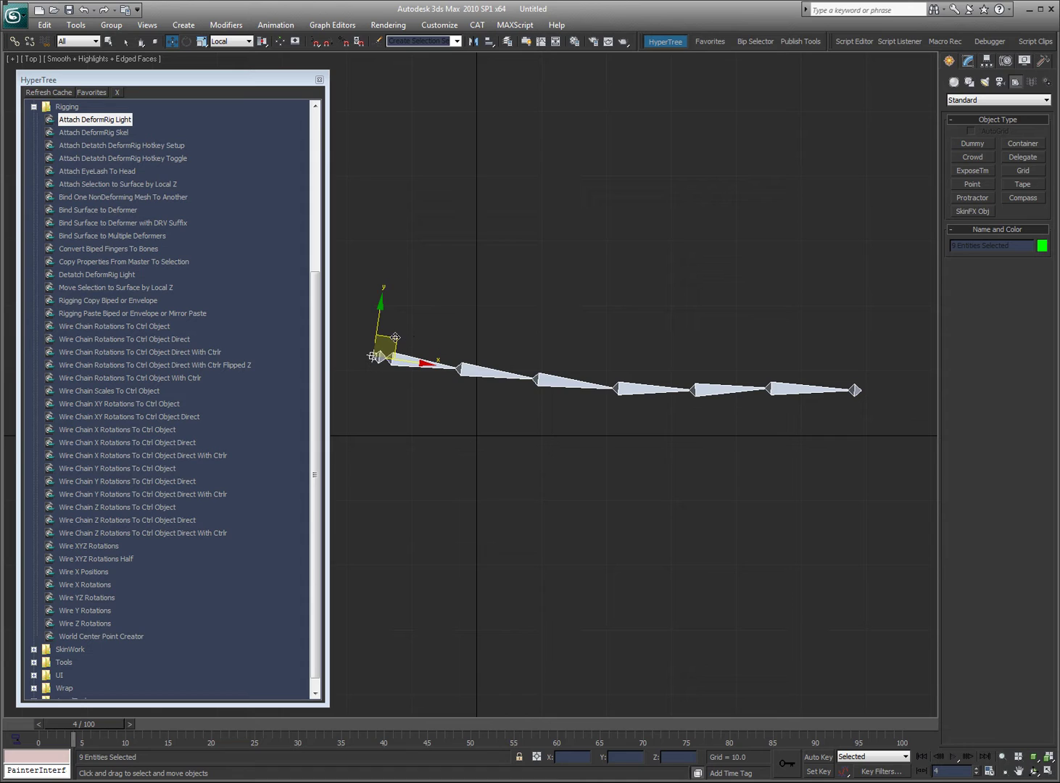
shift+drag(392, 341, 396, 225)
click(524, 450)
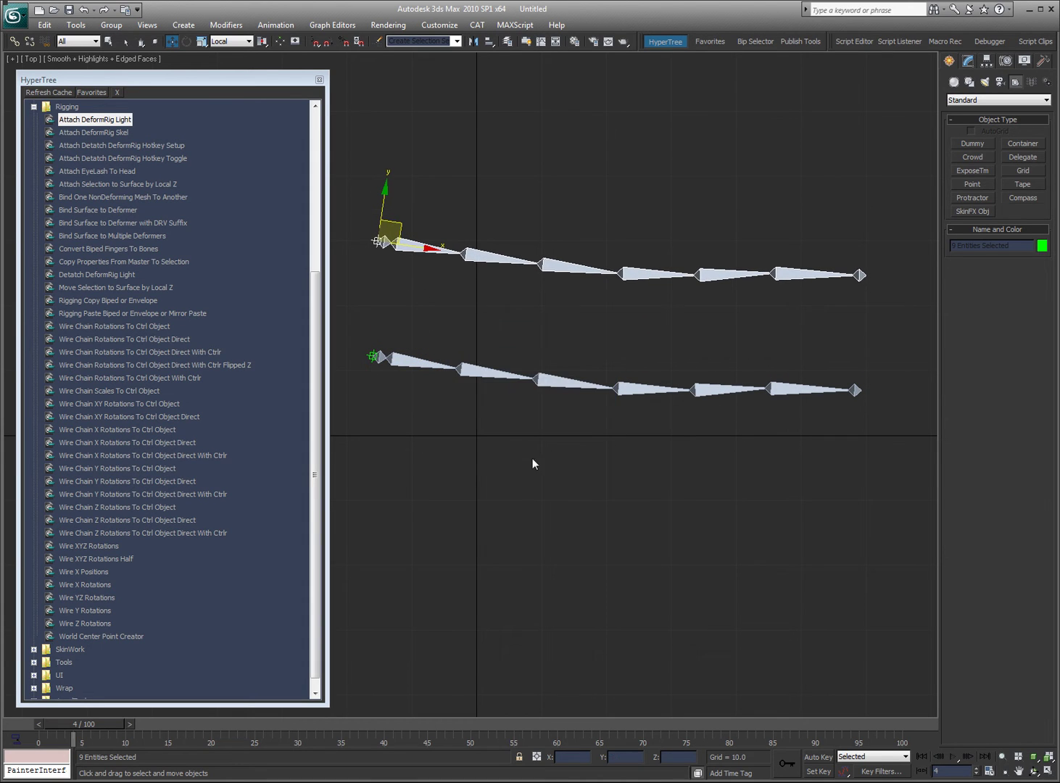
click(499, 496)
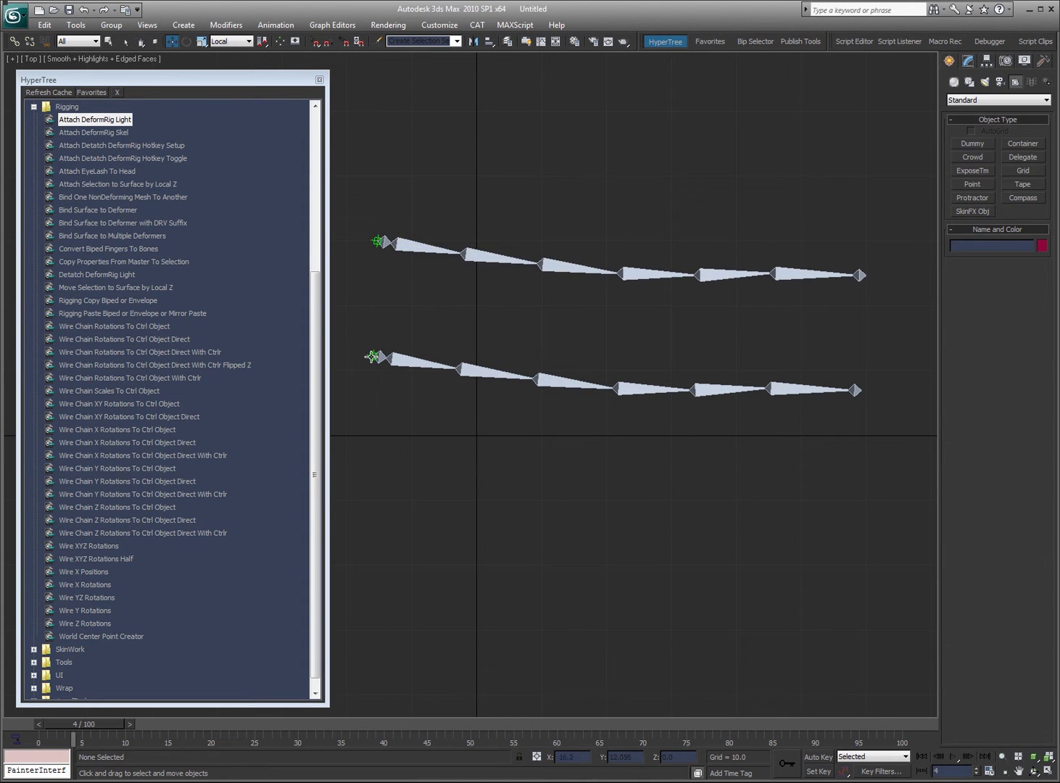
drag(370, 357, 370, 476)
click(515, 390)
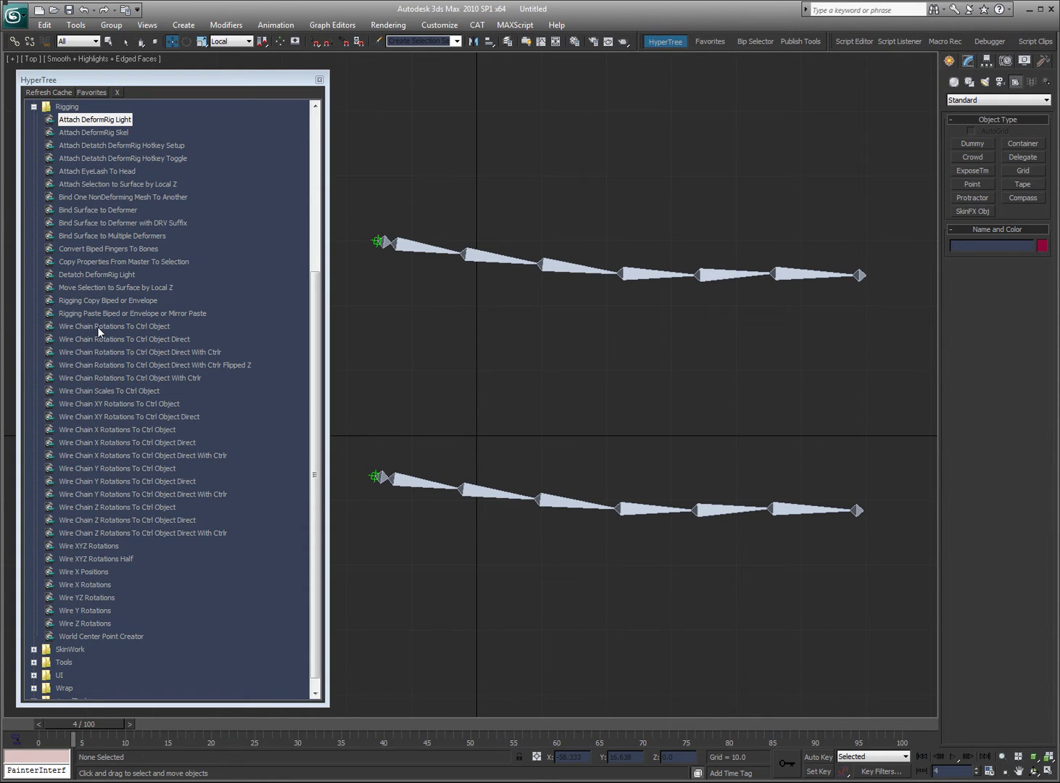
- Run Wire Chain Rotations To Ctrl Object Direct With Ctrlr on the six bones of the upper chain
mouse_move(415, 289)
mouse_down()
mouse_move(431, 248)
mouse_move(689, 281)
mouse_up()
ctrl+click(770, 281)
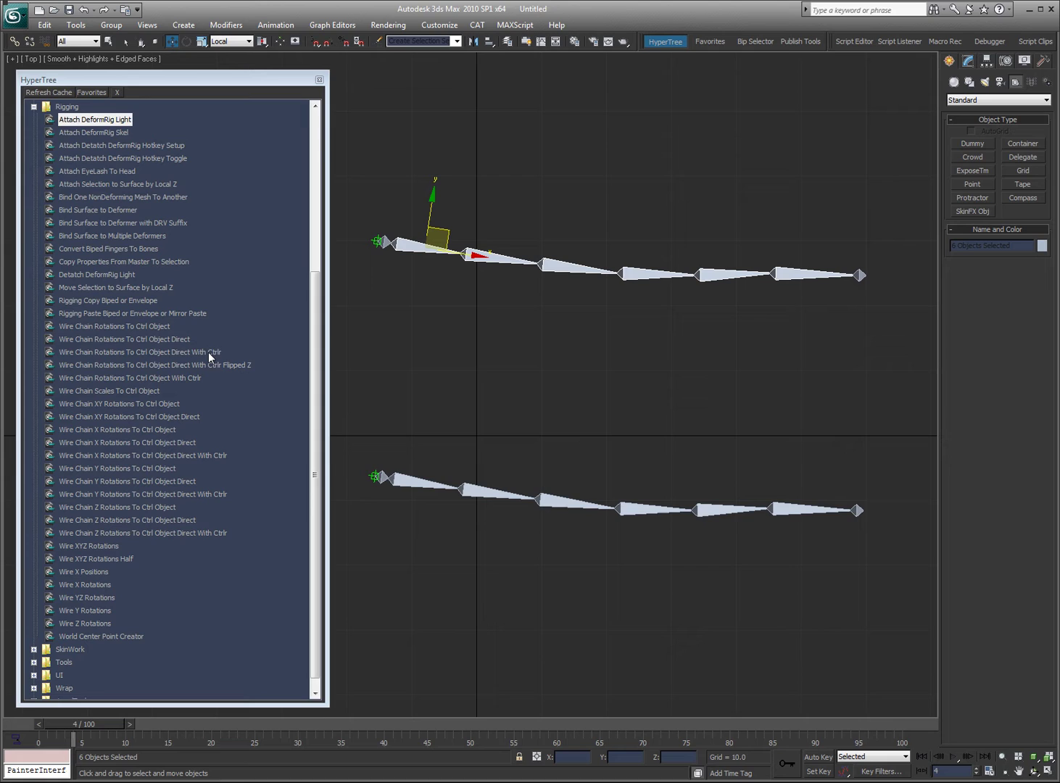
click(153, 354)
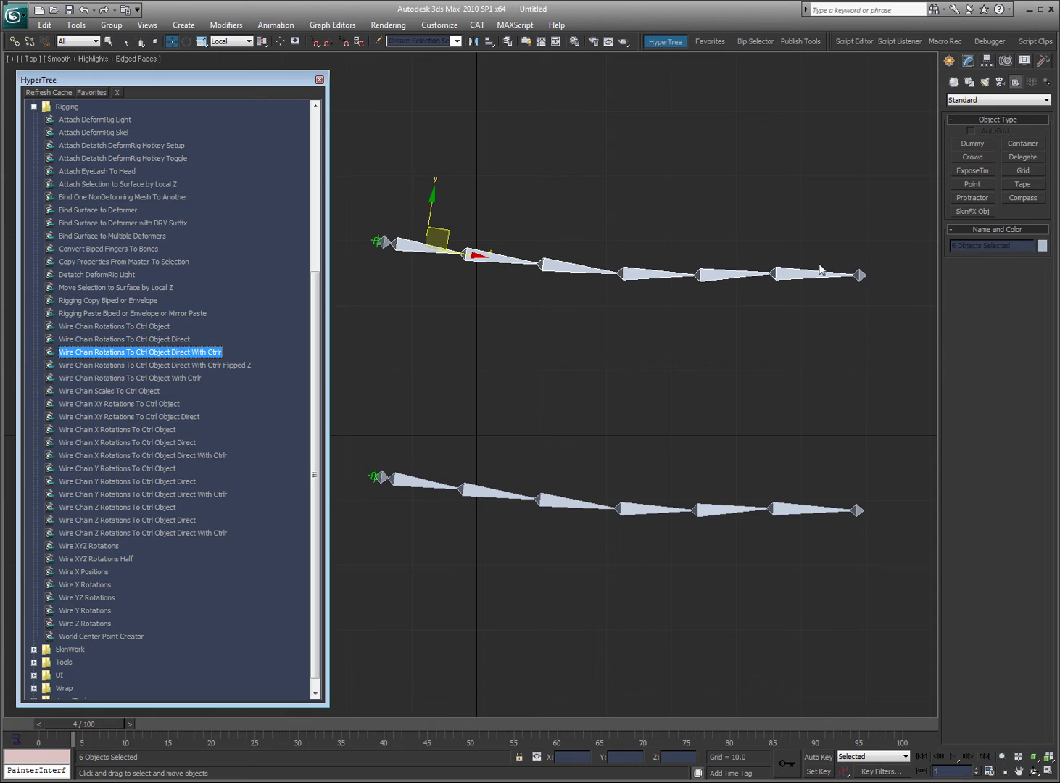
double_click(128, 352)
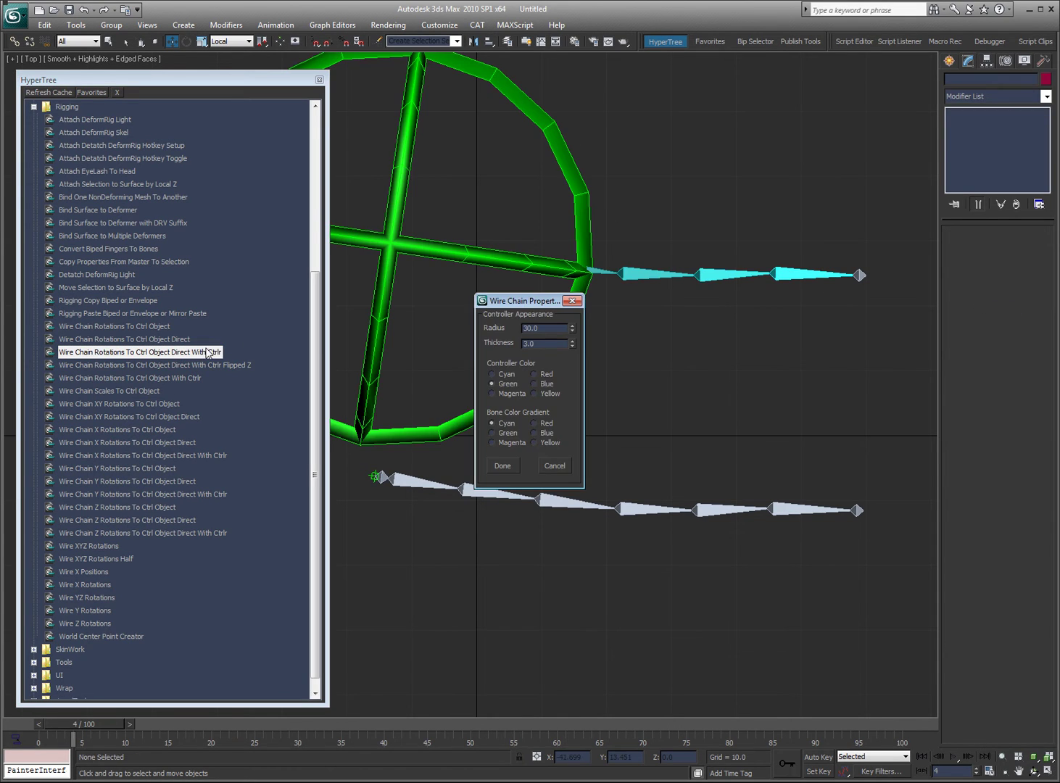
- Give the upper chain's controller radius 8.6, thickness 0.8, blue color and a blue bone gradient, and attach its ring pieces into one shape
mouse_move(573, 328)
mouse_down()
mouse_move(570, 357)
mouse_move(562, 311)
mouse_move(572, 355)
mouse_up()
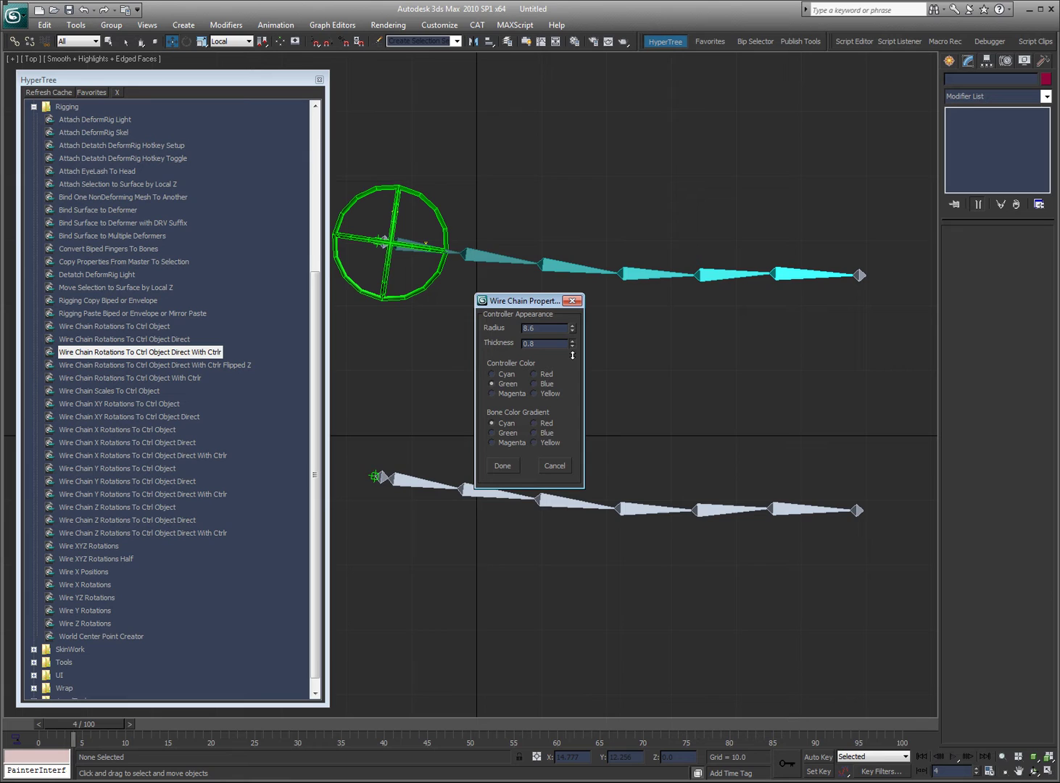
click(546, 384)
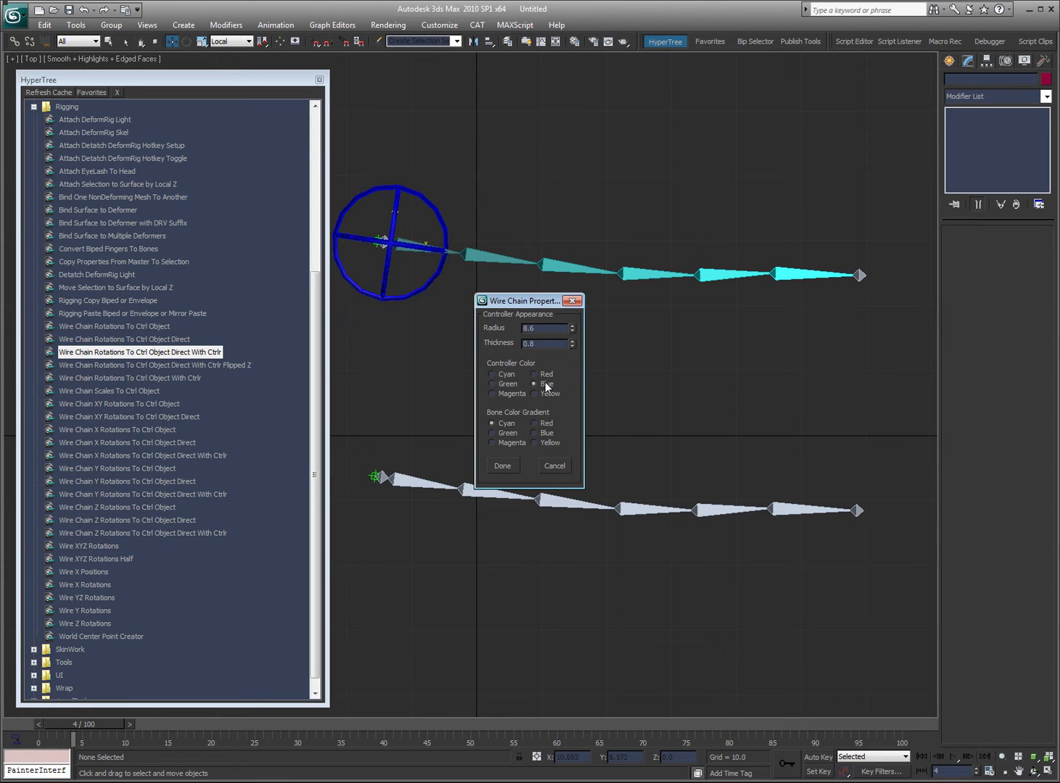
click(535, 433)
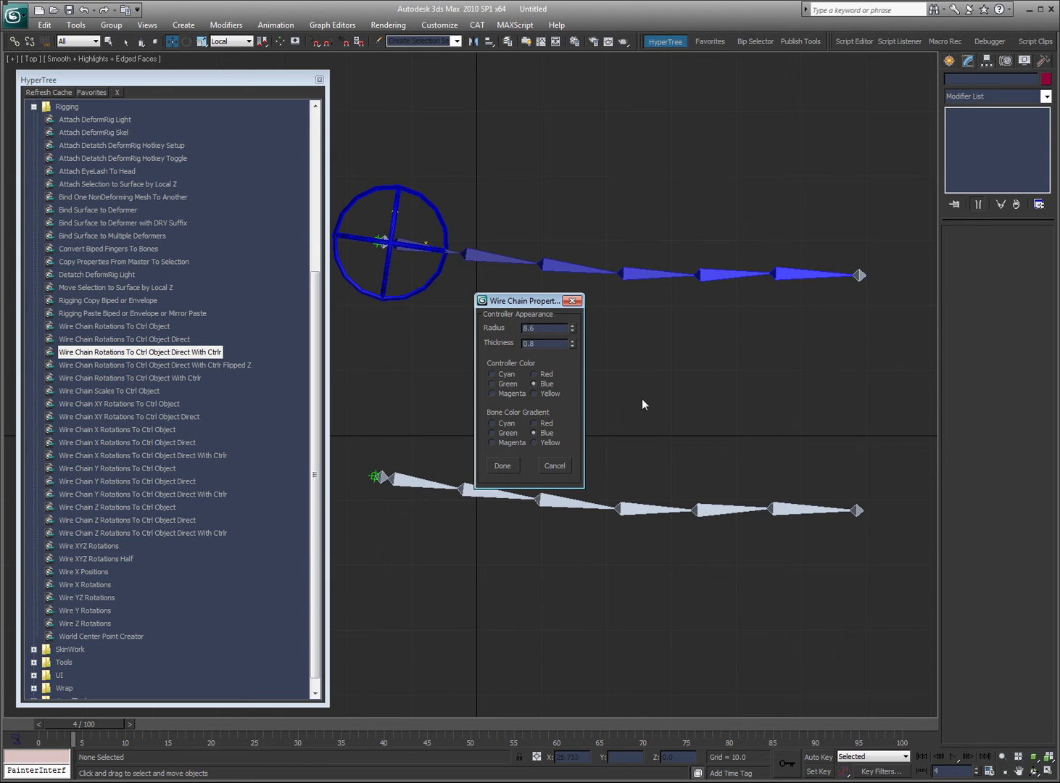
click(502, 467)
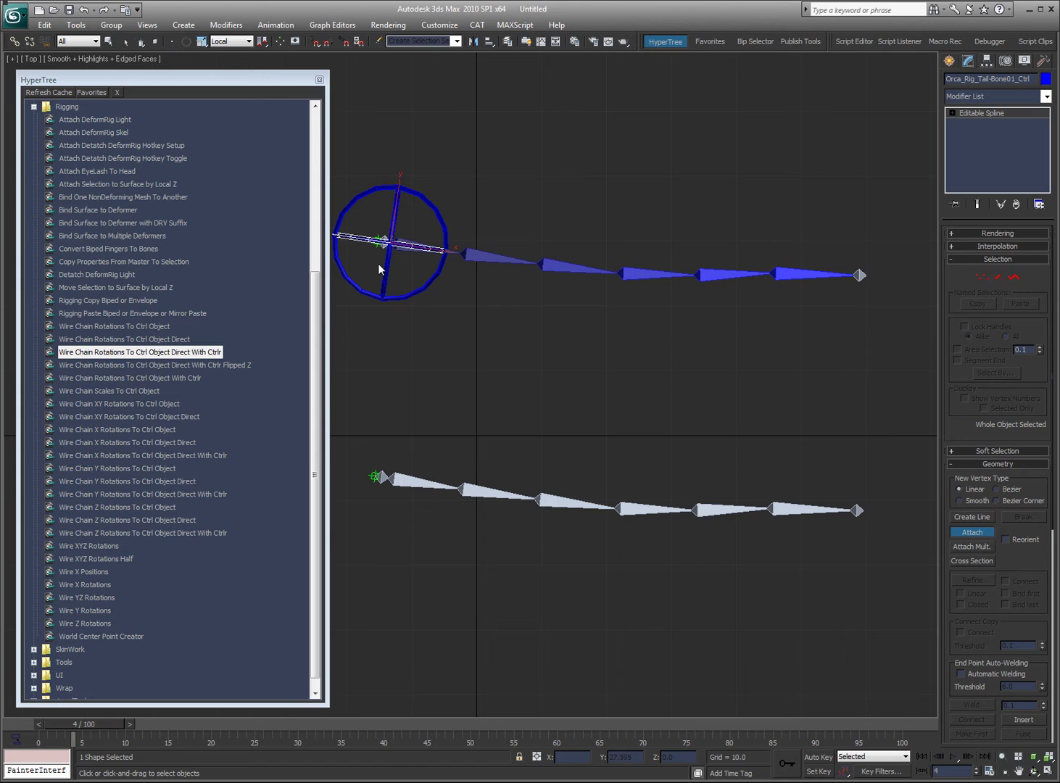
click(414, 296)
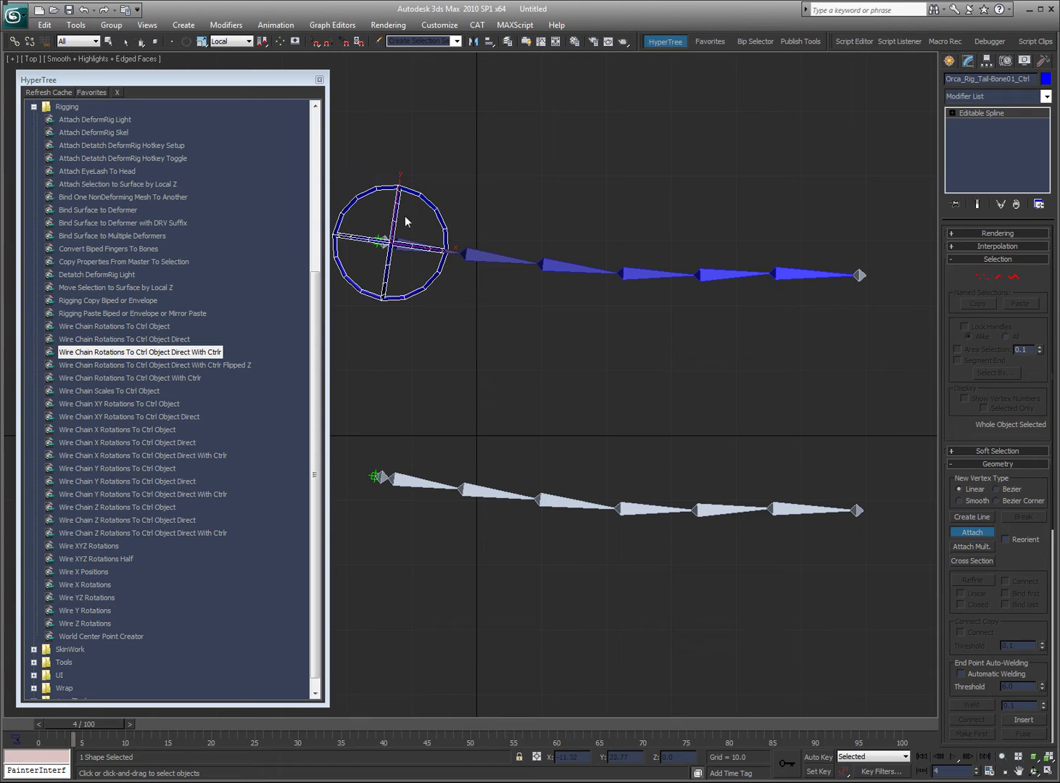
- Try rotating the blue control to test how the upper chain follows, cancel the rotation and deselect it
key(w)
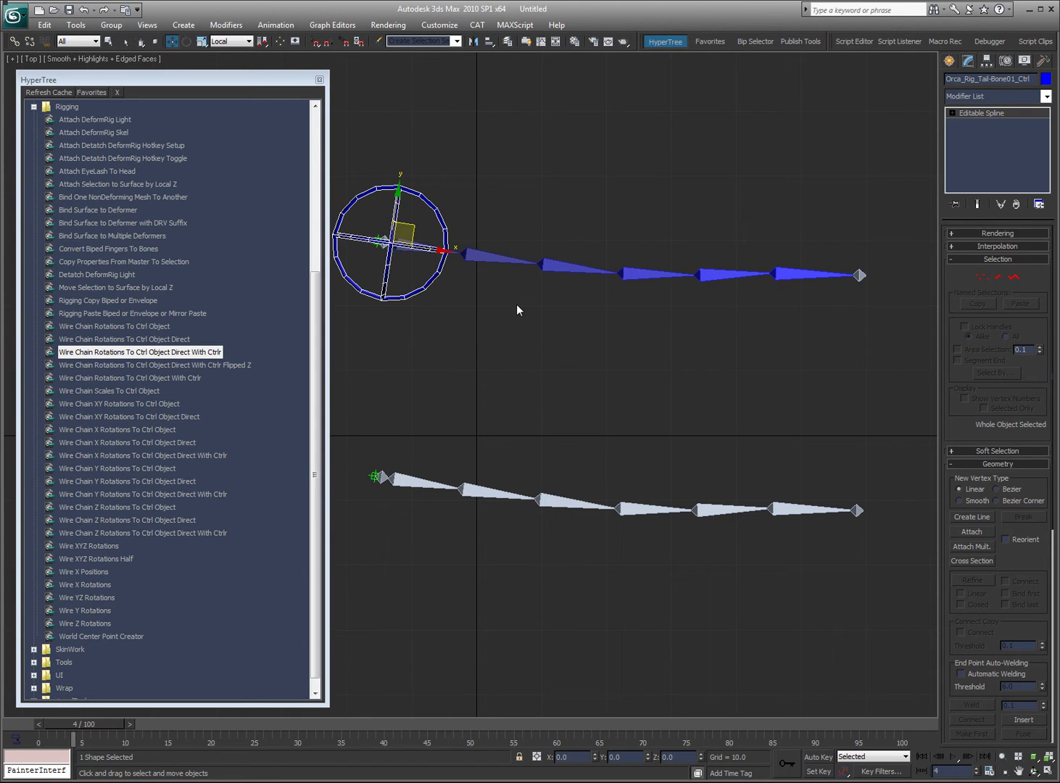
key(e)
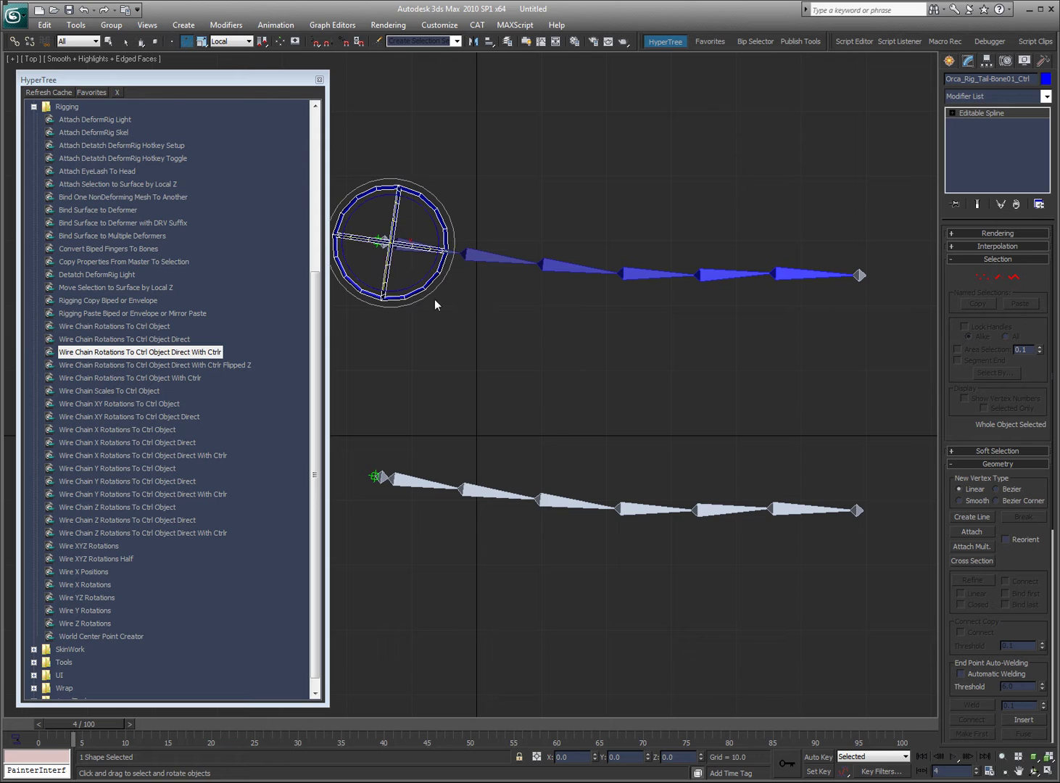
drag(437, 229, 483, 306)
right_click(483, 319)
scroll(484, 324, down, 4)
right_click(482, 306)
click(585, 430)
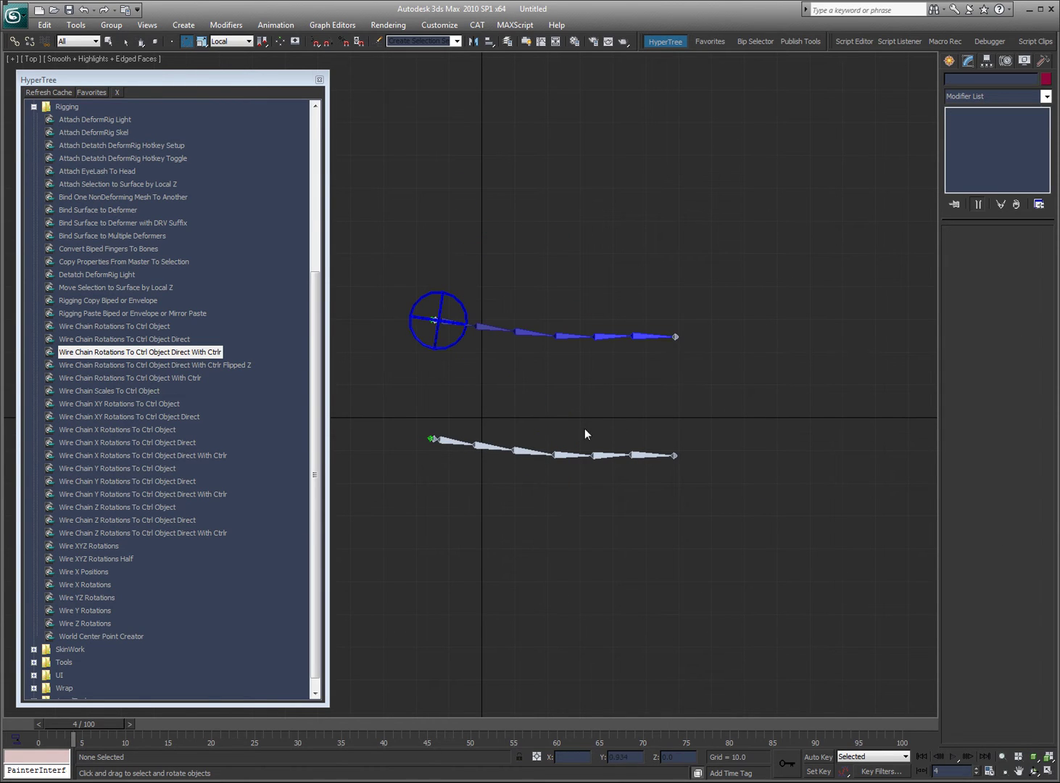
- Run Wire Chain Rotations To Ctrl Object With Ctrlr on the six bones of the lower chain
double_click(454, 450)
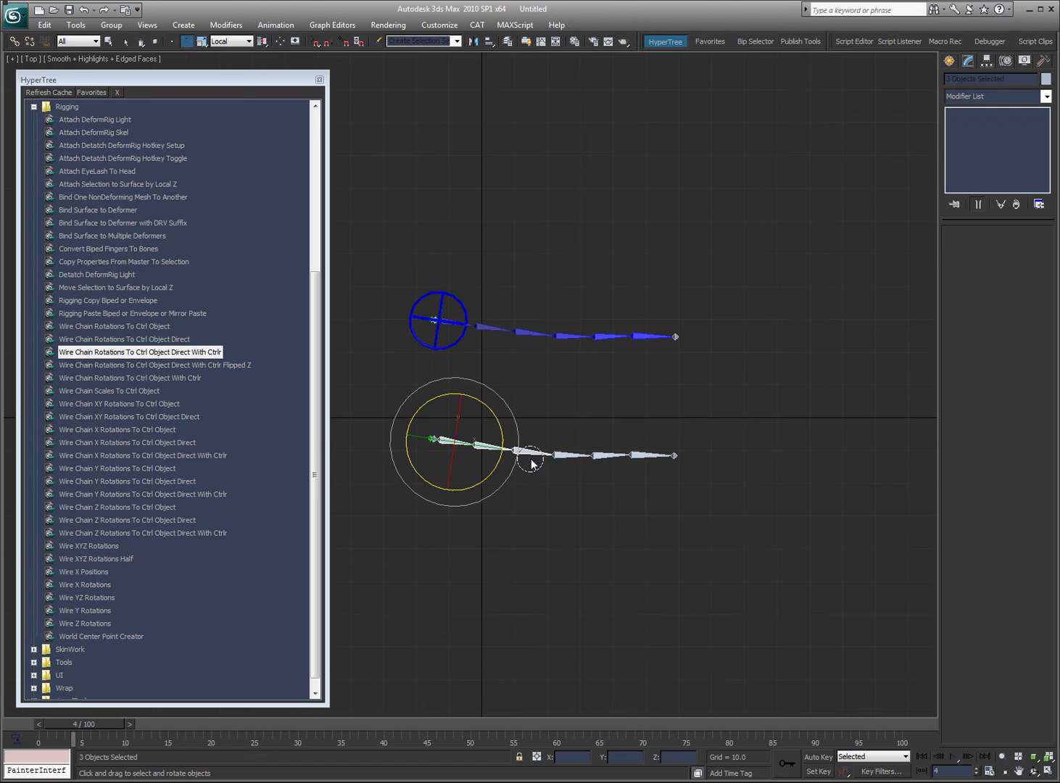
ctrl+click(633, 457)
click(165, 377)
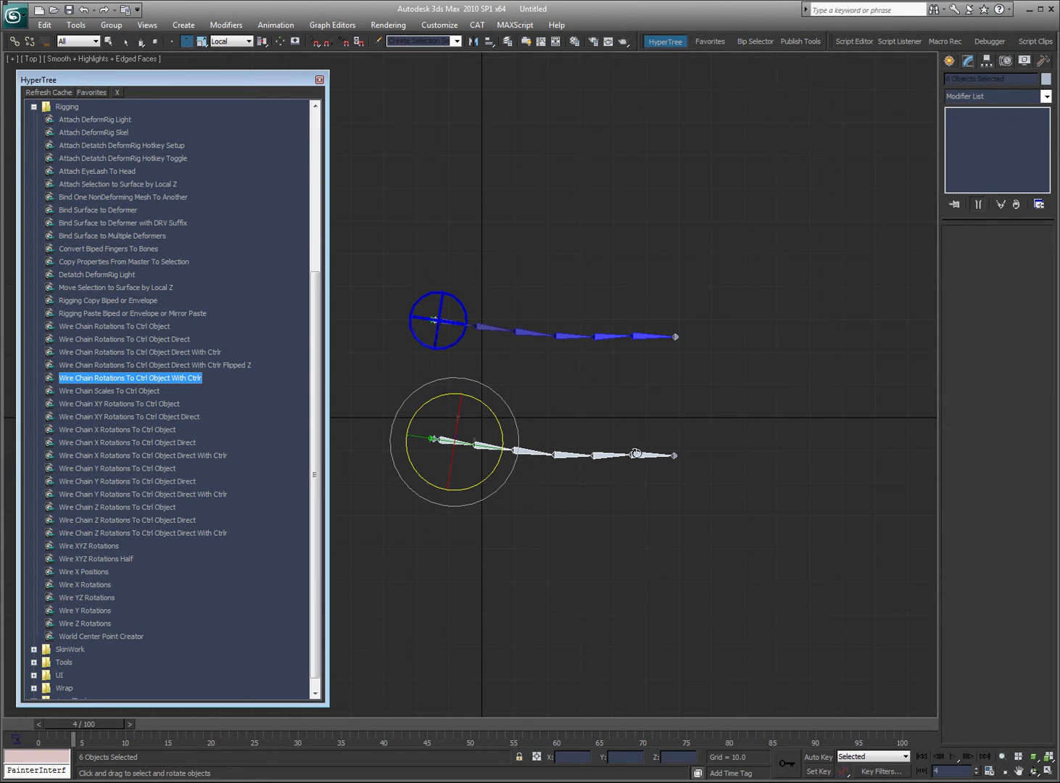
double_click(113, 379)
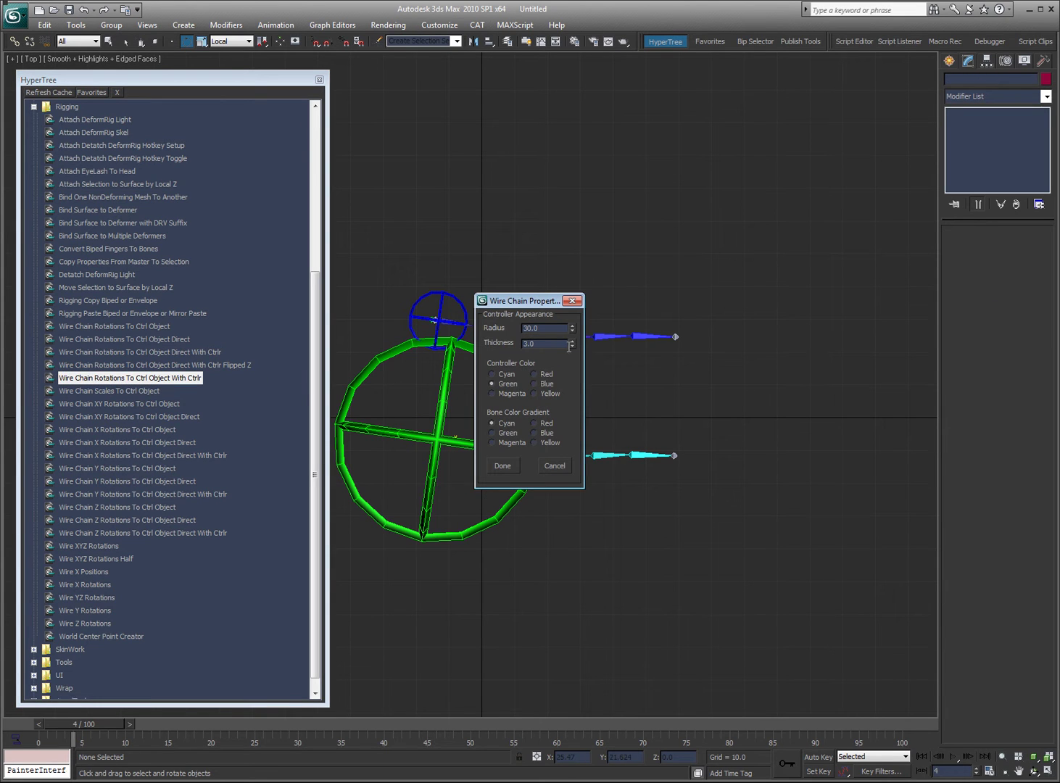
- Give the lower chain's controller radius 11.2 and thickness 0.5, use a green bone gradient, and attach its ring pieces into one shape
mouse_move(574, 333)
mouse_down()
mouse_move(560, 346)
mouse_move(573, 340)
mouse_up()
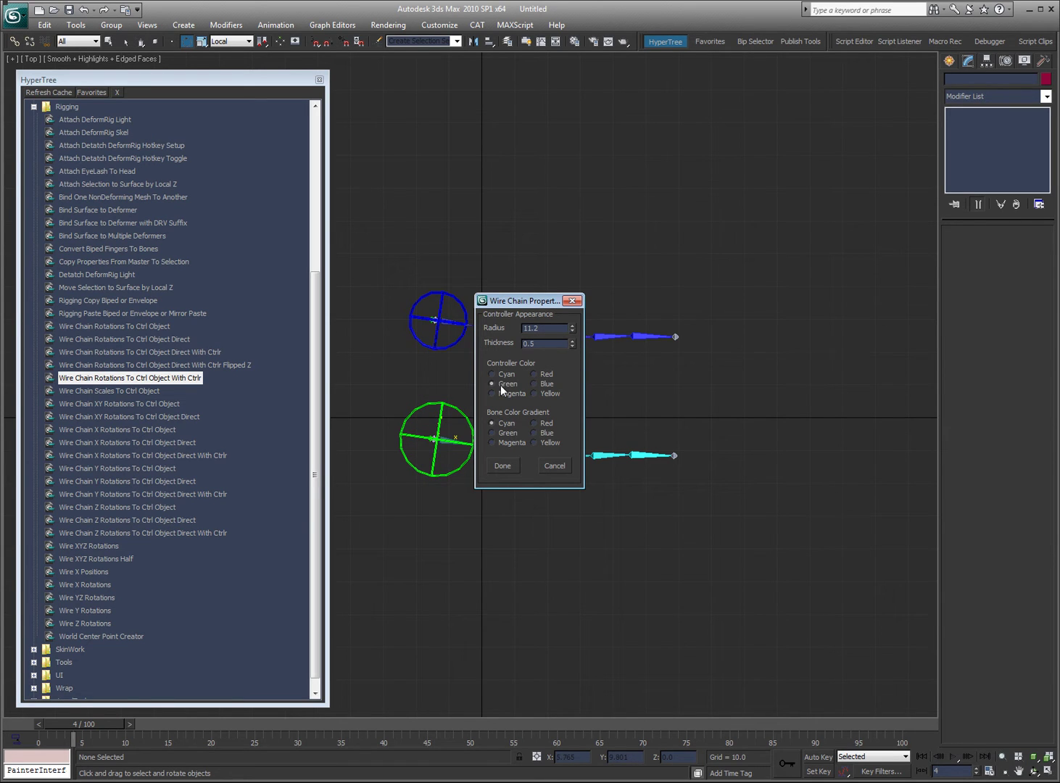
click(510, 433)
click(499, 467)
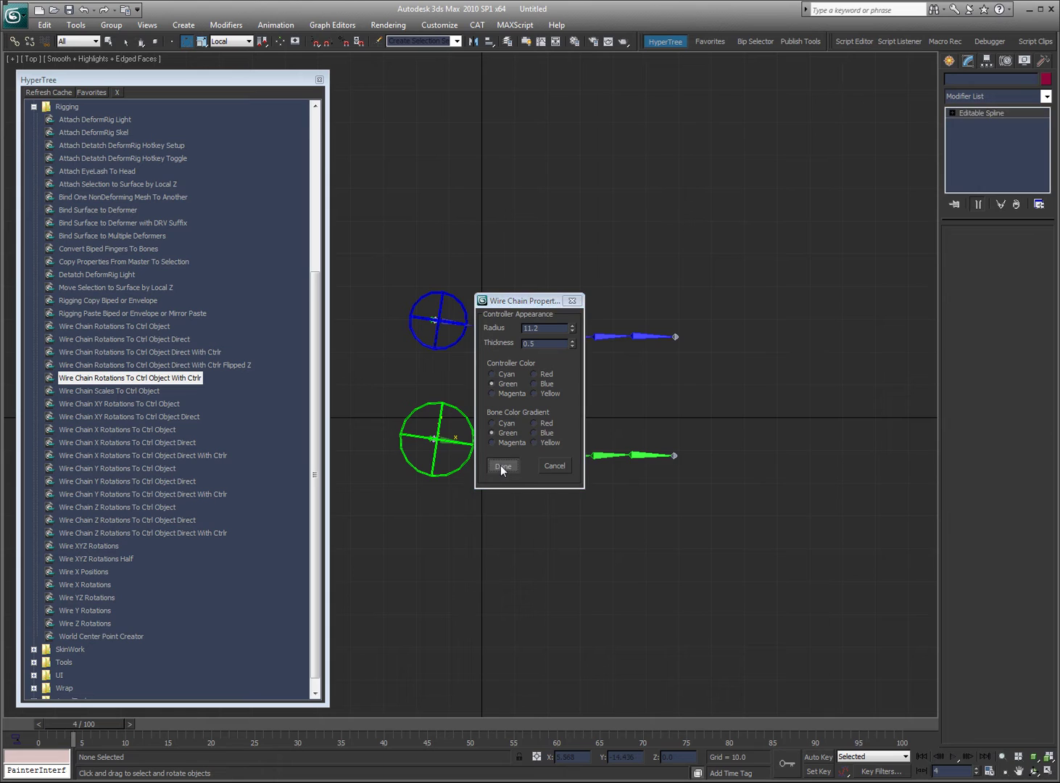
click(465, 414)
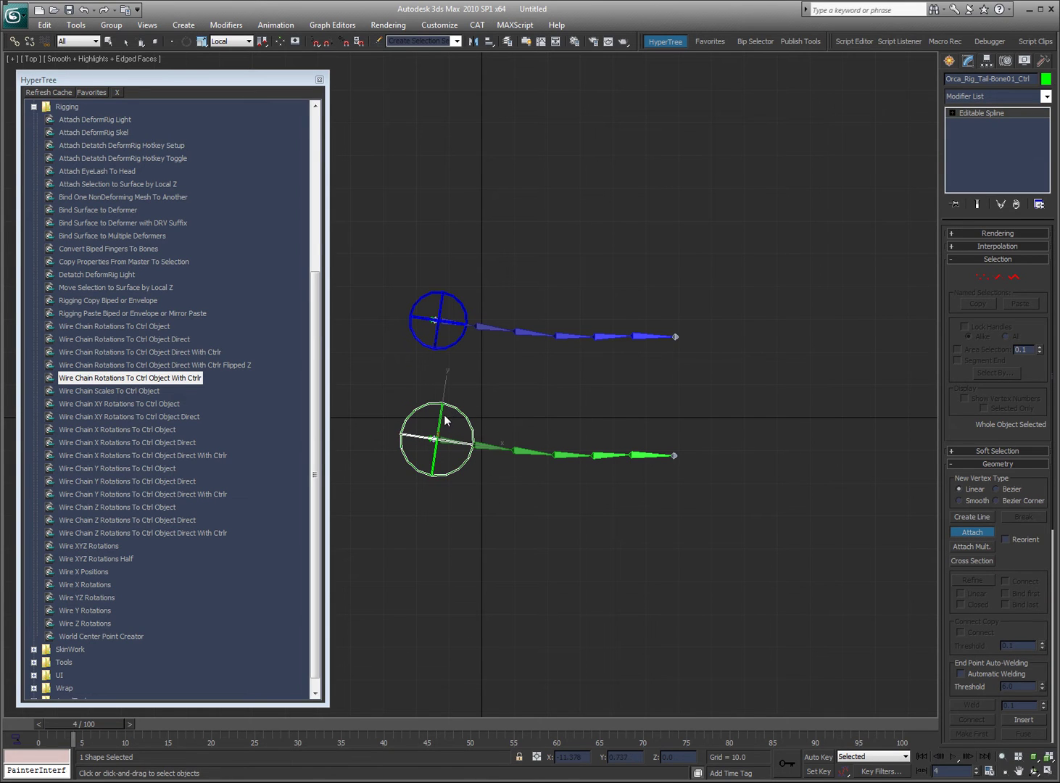
click(441, 417)
- Try rotating the green control to test how the lower chain follows, and cancel the rotation
key(w)
click(490, 405)
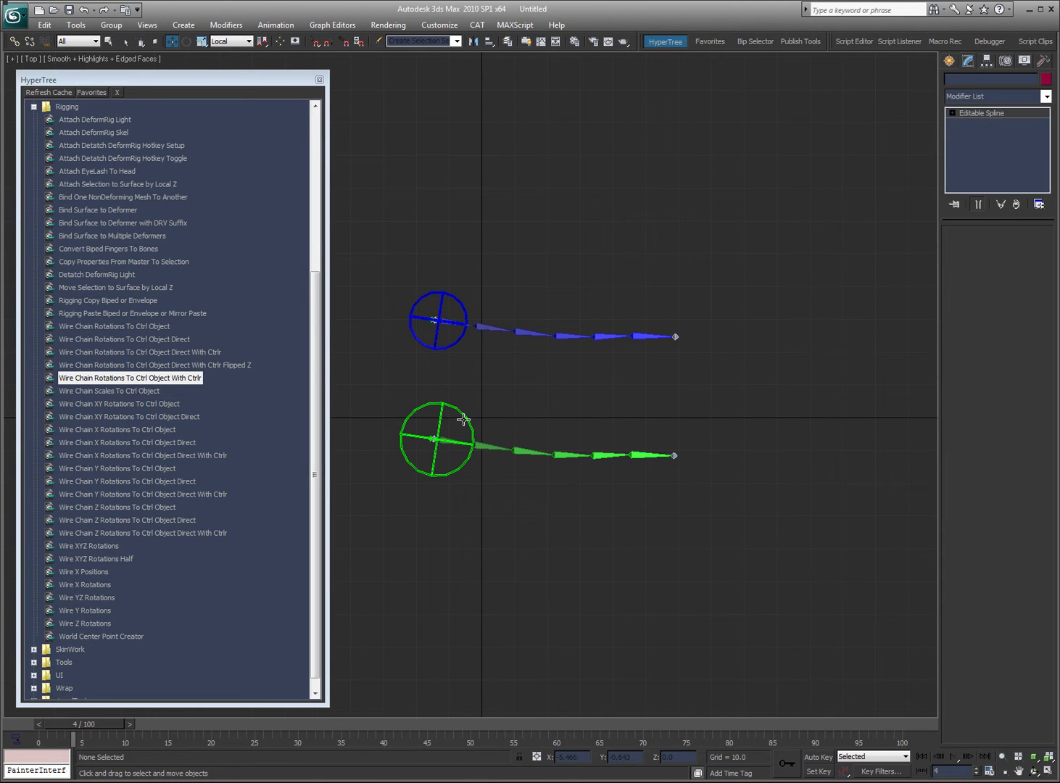
click(462, 421)
key(e)
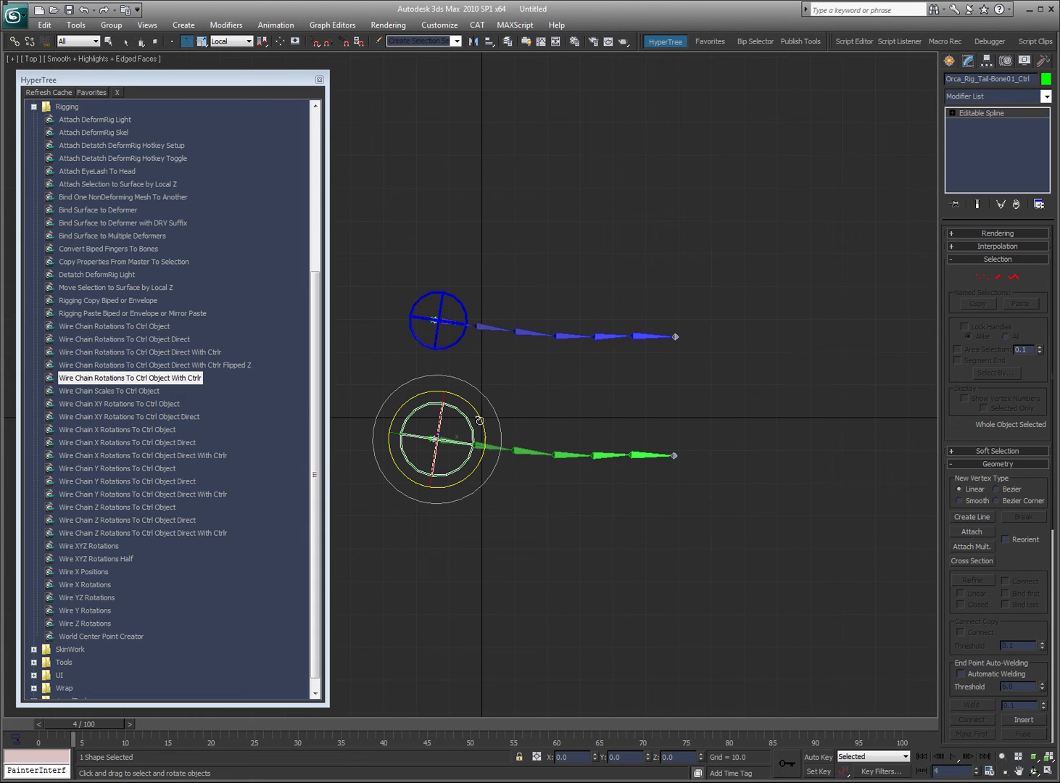
drag(479, 419, 476, 452)
right_click(466, 465)
- Rotate both controls together to compare the two wiring methods, rotate the green one alone again, and cancel the rotations
ctrl+click(463, 307)
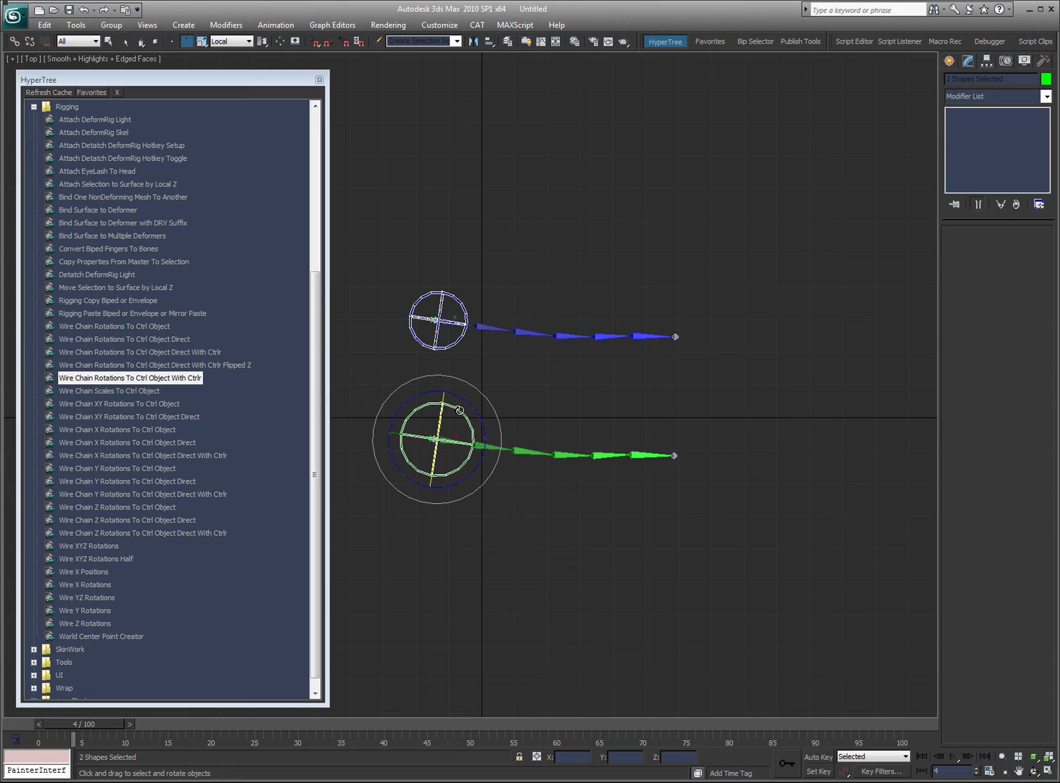
mouse_move(479, 422)
mouse_down()
mouse_move(481, 373)
mouse_move(482, 496)
mouse_move(495, 447)
mouse_move(468, 370)
mouse_move(482, 486)
mouse_move(468, 362)
mouse_move(472, 408)
mouse_up()
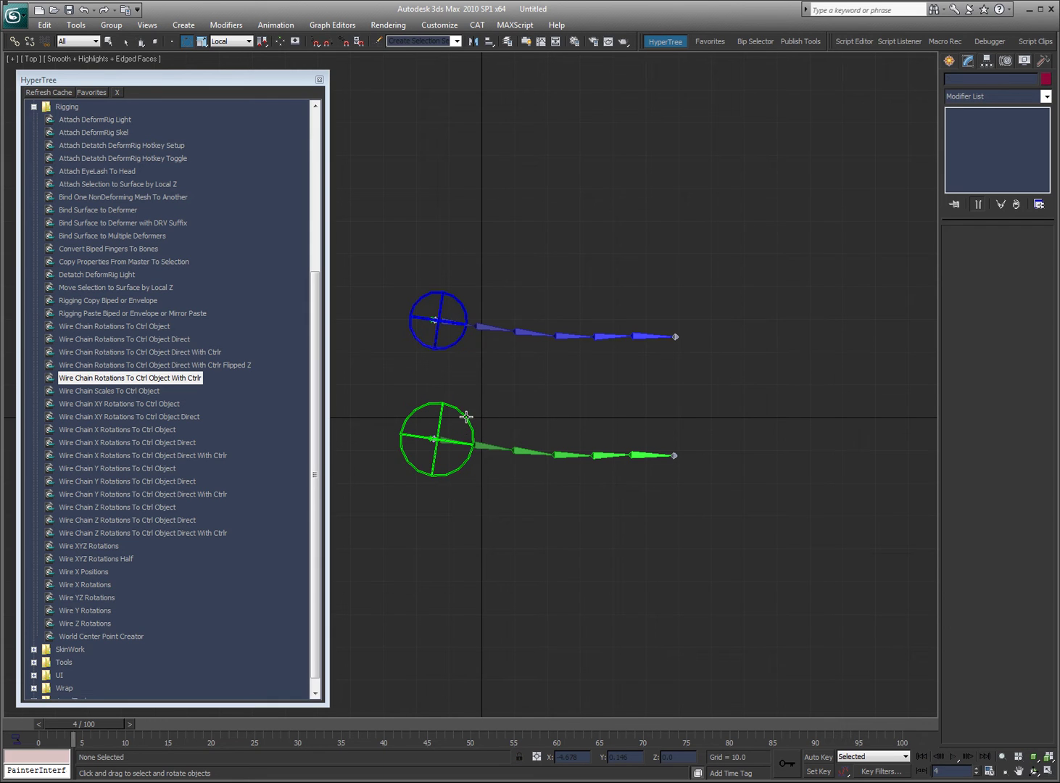
click(479, 419)
mouse_move(470, 424)
mouse_down()
mouse_move(467, 401)
mouse_move(464, 424)
mouse_move(475, 423)
mouse_up()
right_click(474, 423)
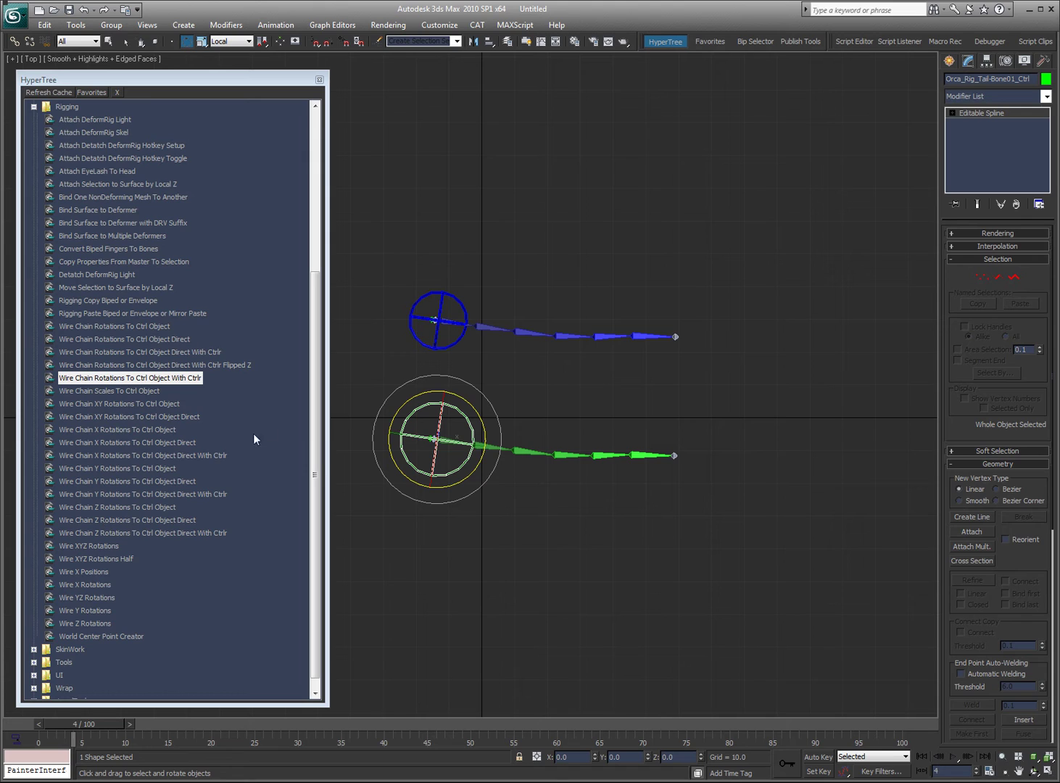
- Delete the remaining bone chain with its root point to empty the scene
click(684, 260)
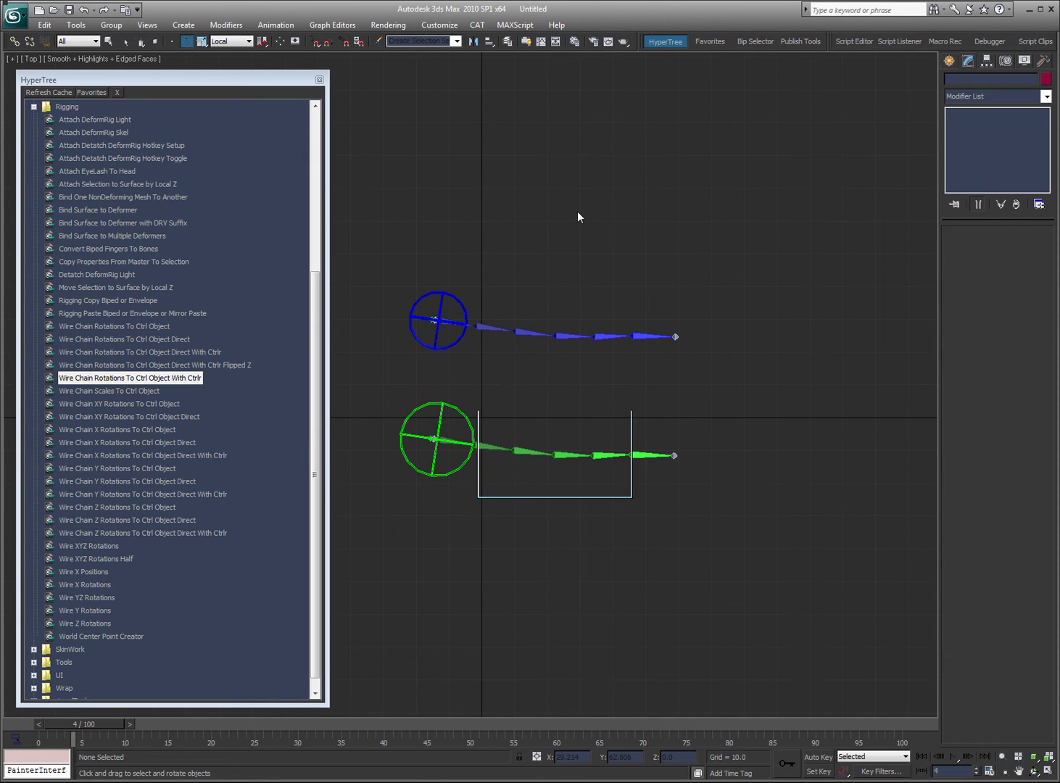
click(534, 481)
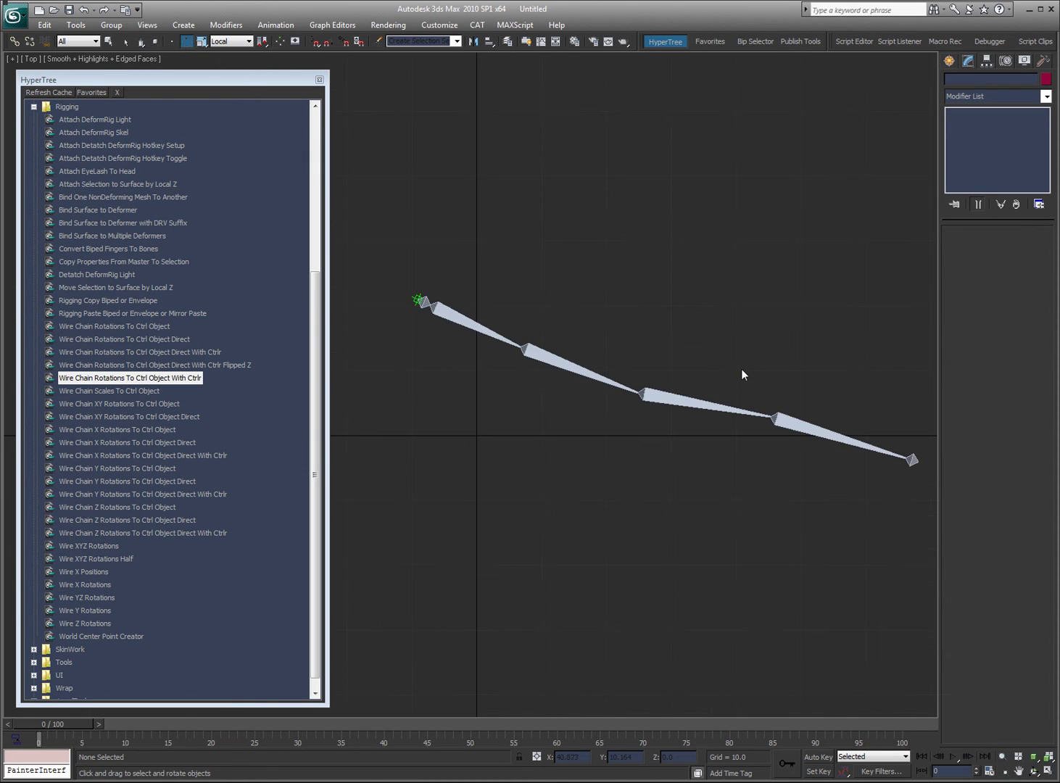
scroll(784, 352, down, 2)
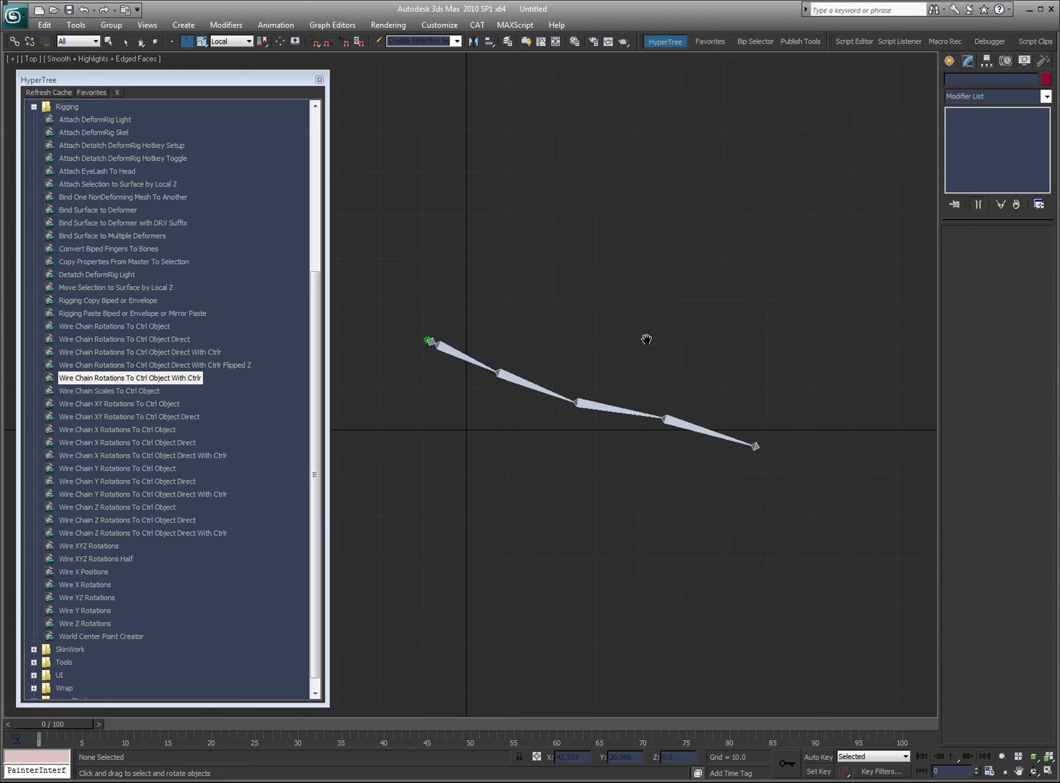
drag(428, 312, 568, 386)
key(Delete)
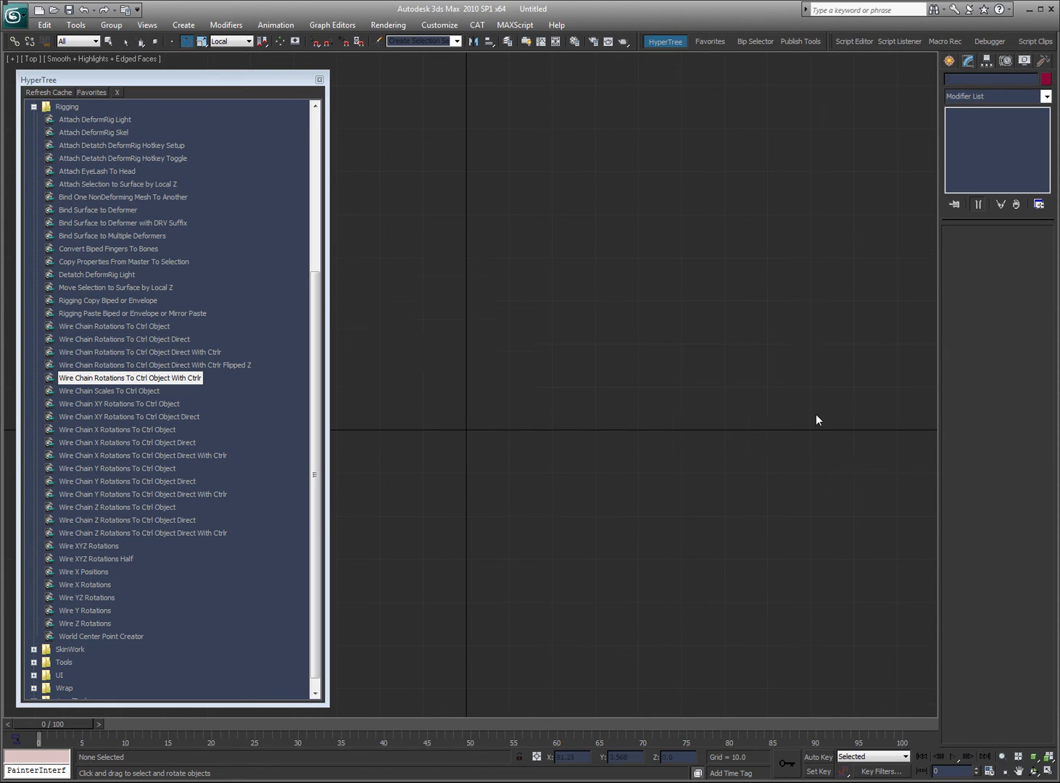
- Create a Point helper on the horizontal grid axis and clone it along X with 20 copies
click(951, 61)
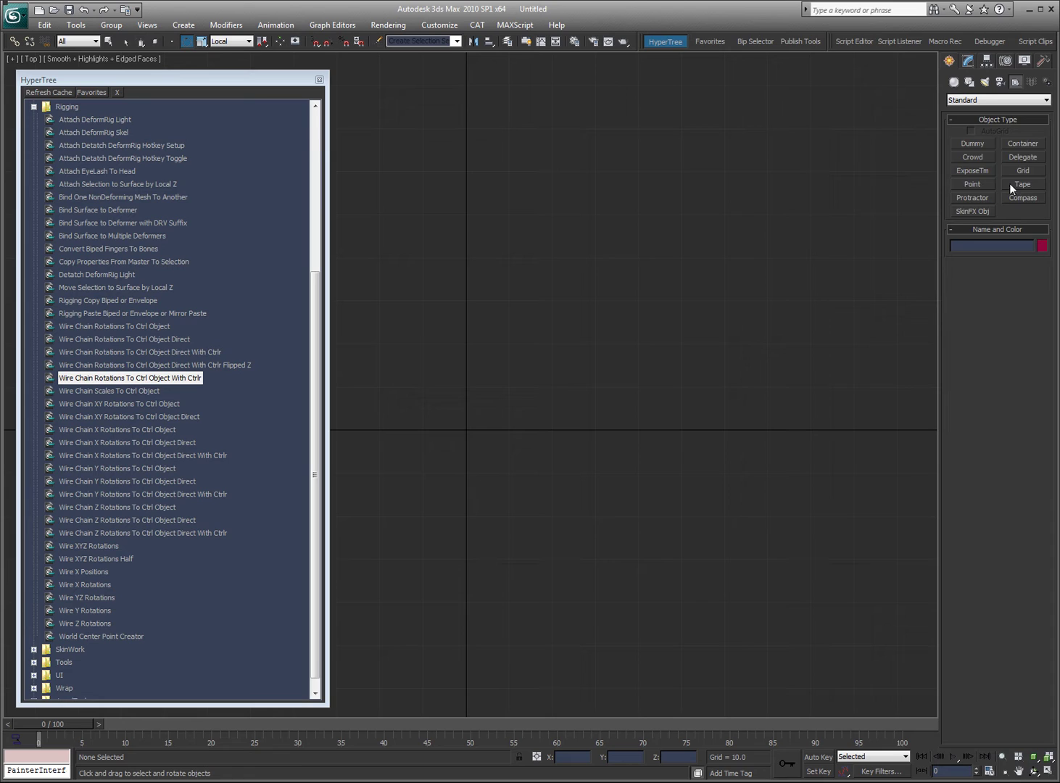
click(972, 184)
click(369, 430)
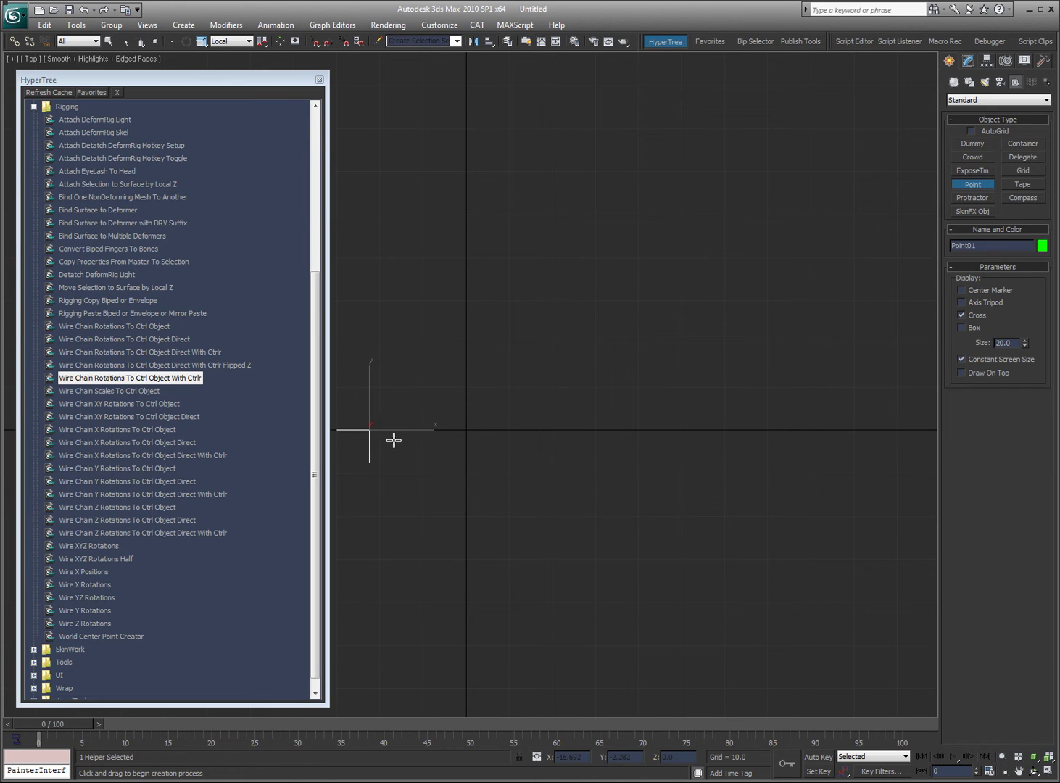
key(w)
shift+drag(399, 432, 494, 433)
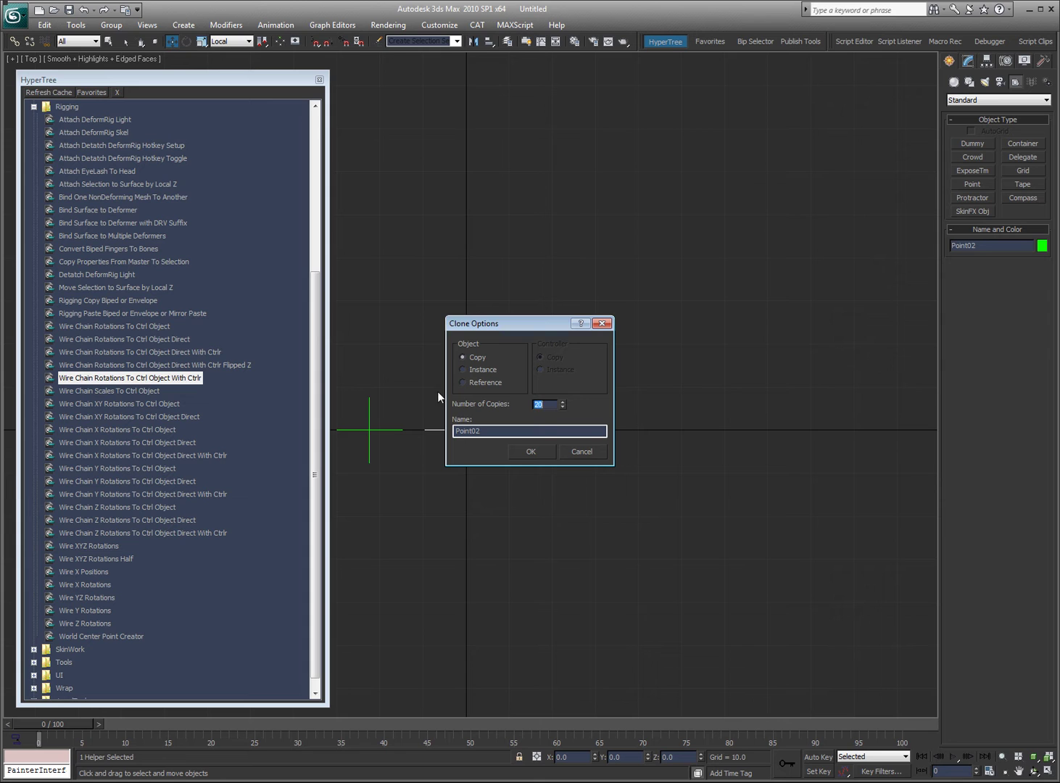
click(537, 452)
- Create a bone chain from all 21 point helpers with name Orca, part Tail and bone size 2.0, and remove the helpers from view
scroll(640, 515, down, 4)
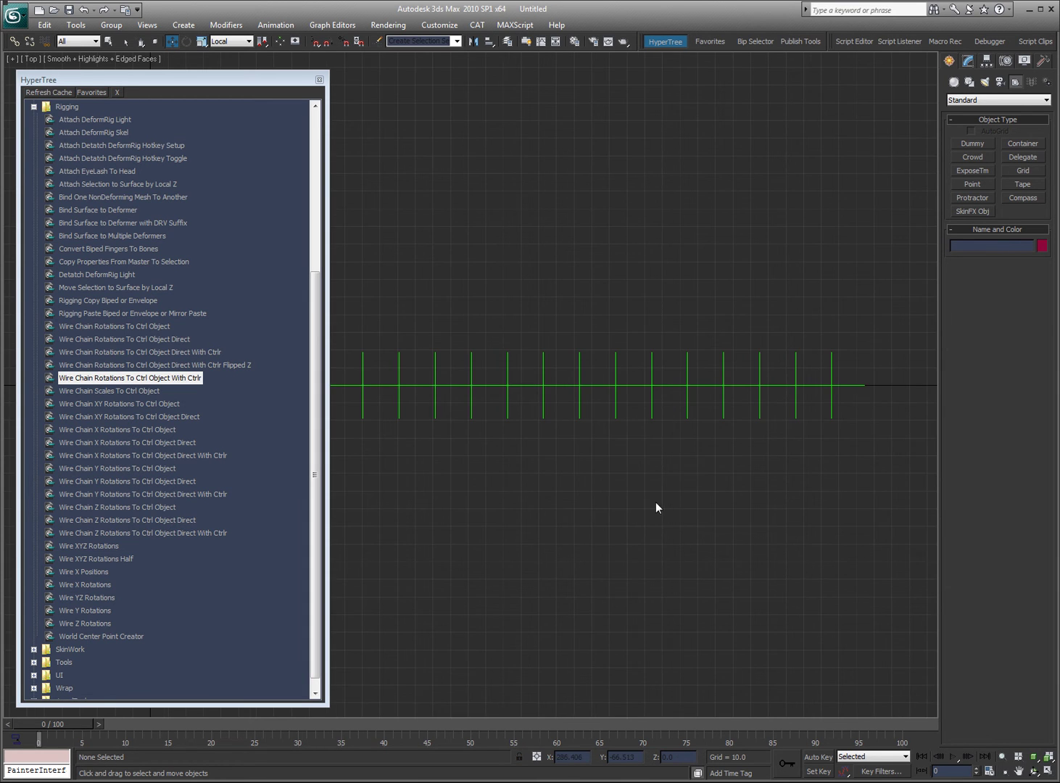
scroll(643, 517, down, 2)
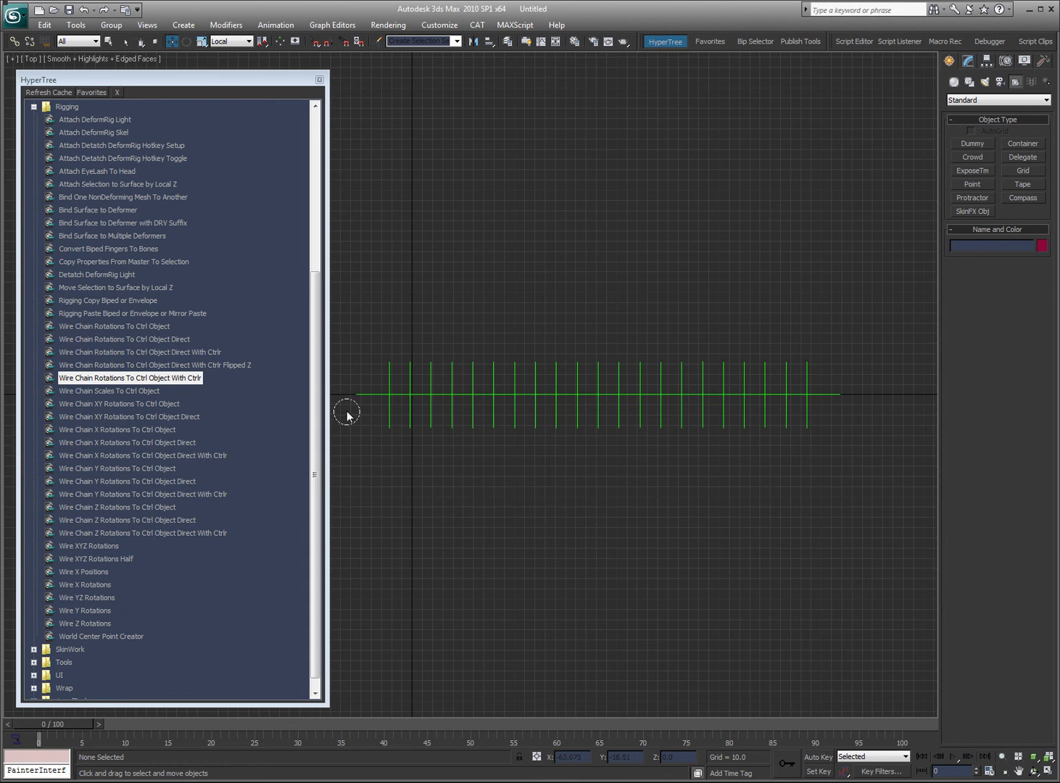
mouse_move(347, 413)
mouse_down()
mouse_move(382, 400)
mouse_move(551, 410)
mouse_move(816, 398)
mouse_up()
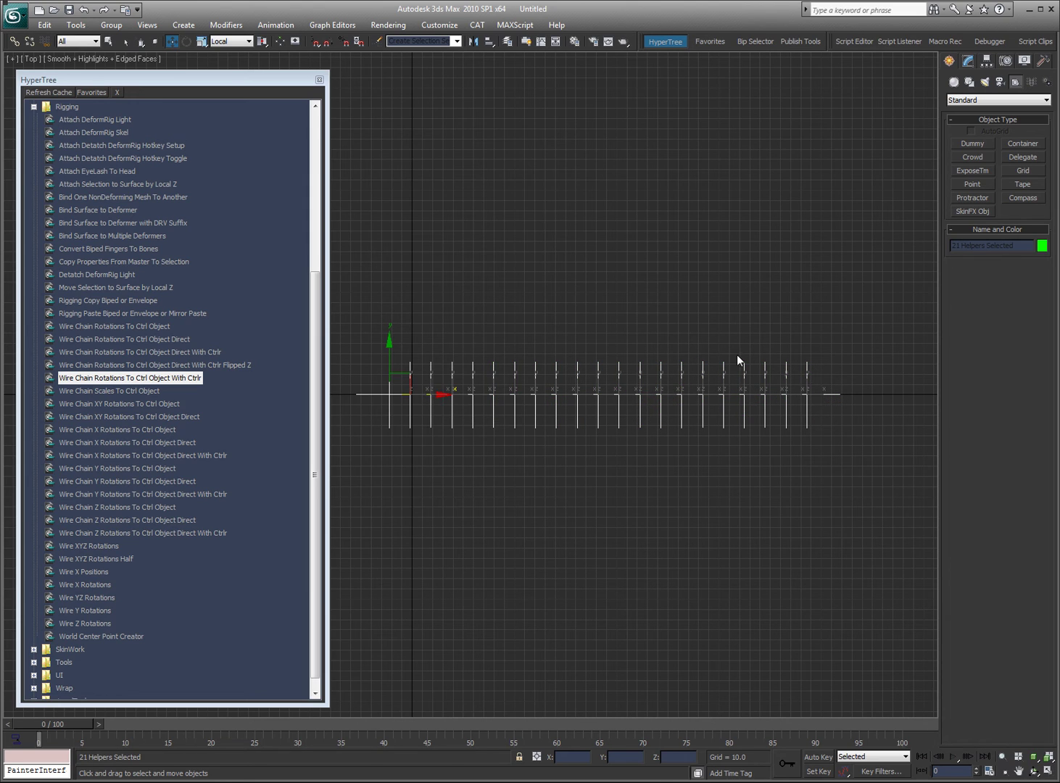
right_click(528, 233)
click(528, 234)
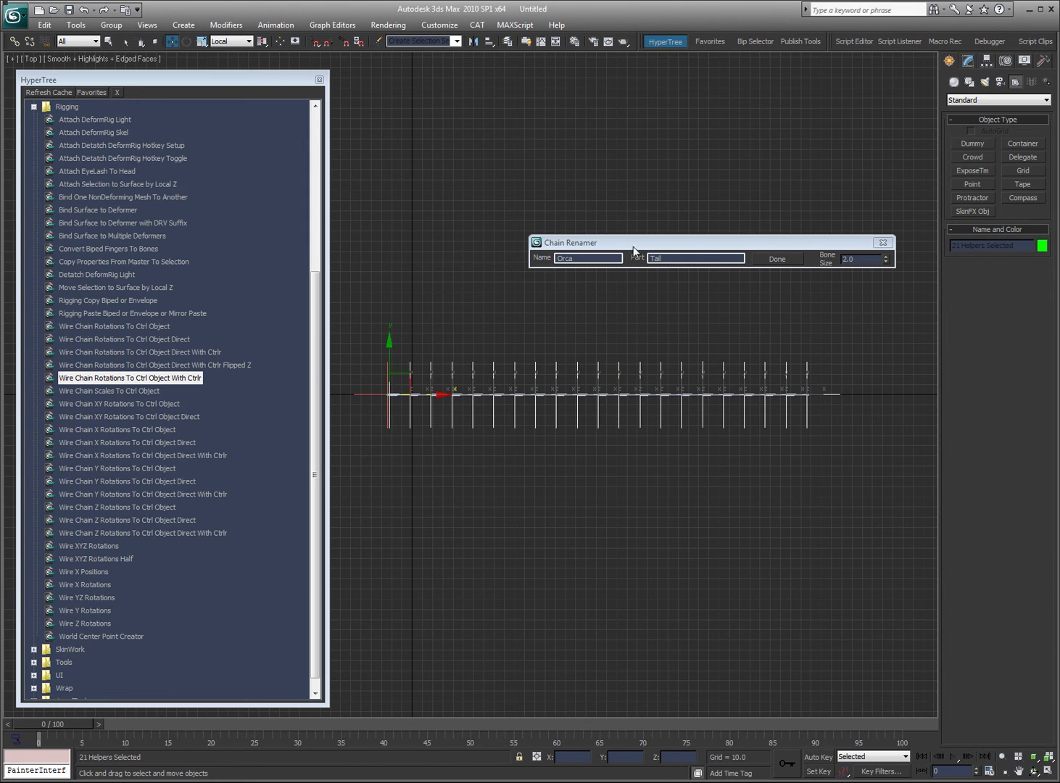
click(778, 259)
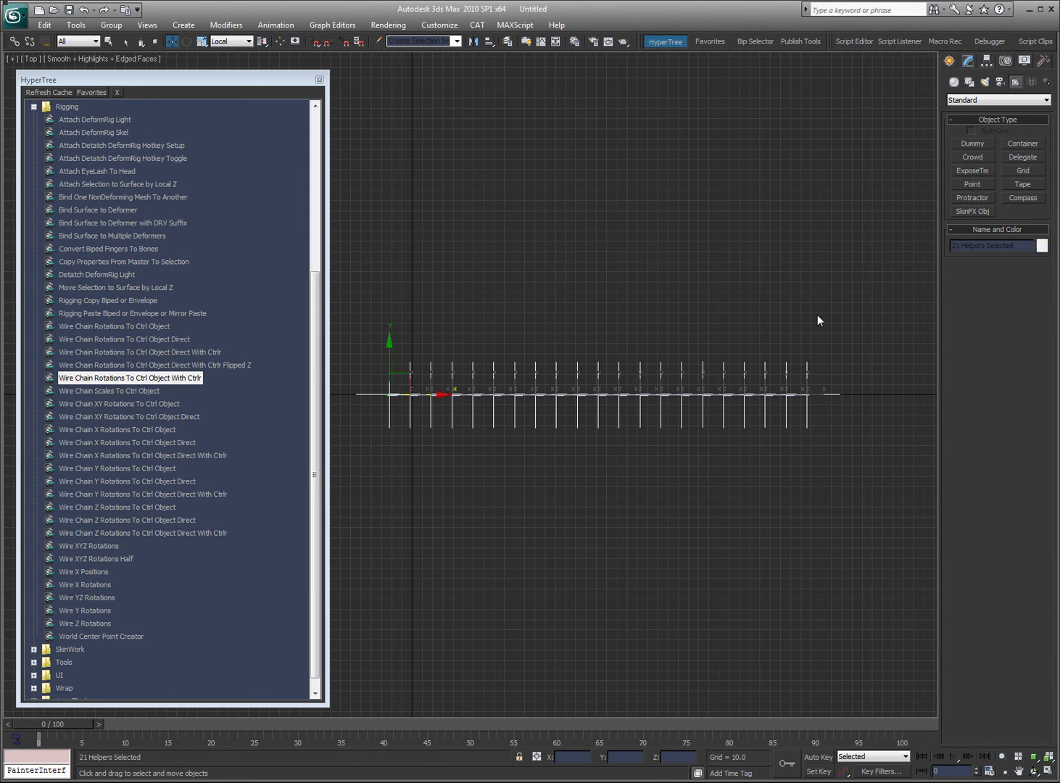
right_click(771, 311)
click(637, 369)
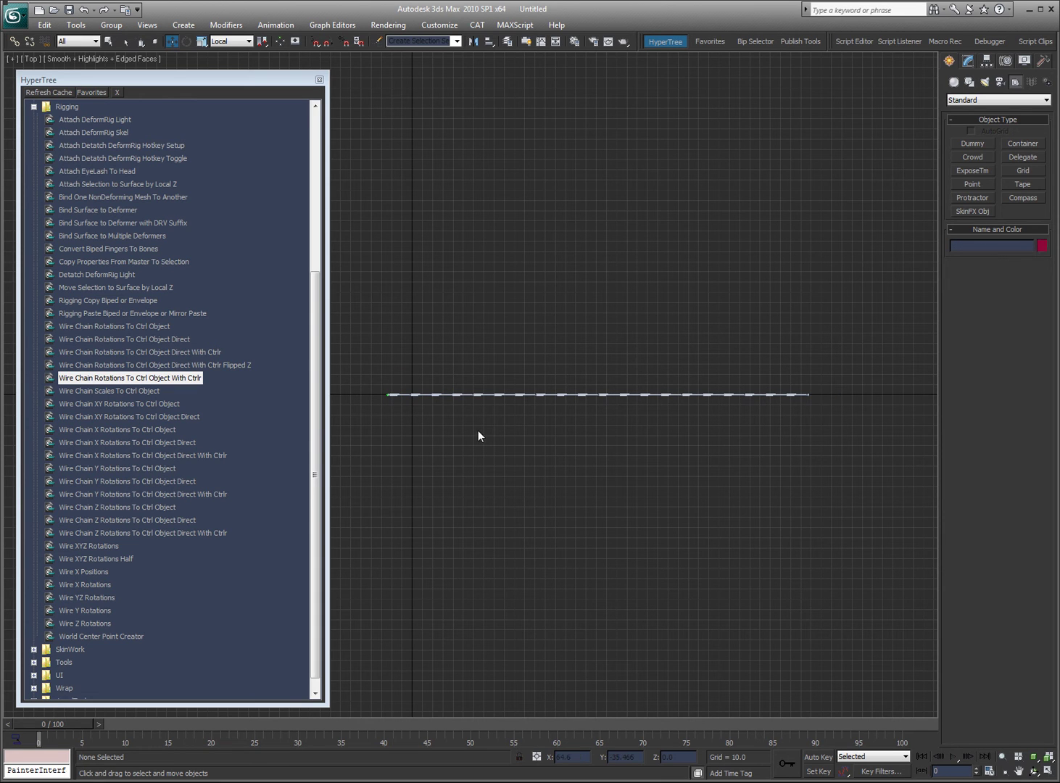
- Examine the long new bone chain up close and from an angled orthographic view
key(ctrl+w)
drag(367, 374, 816, 439)
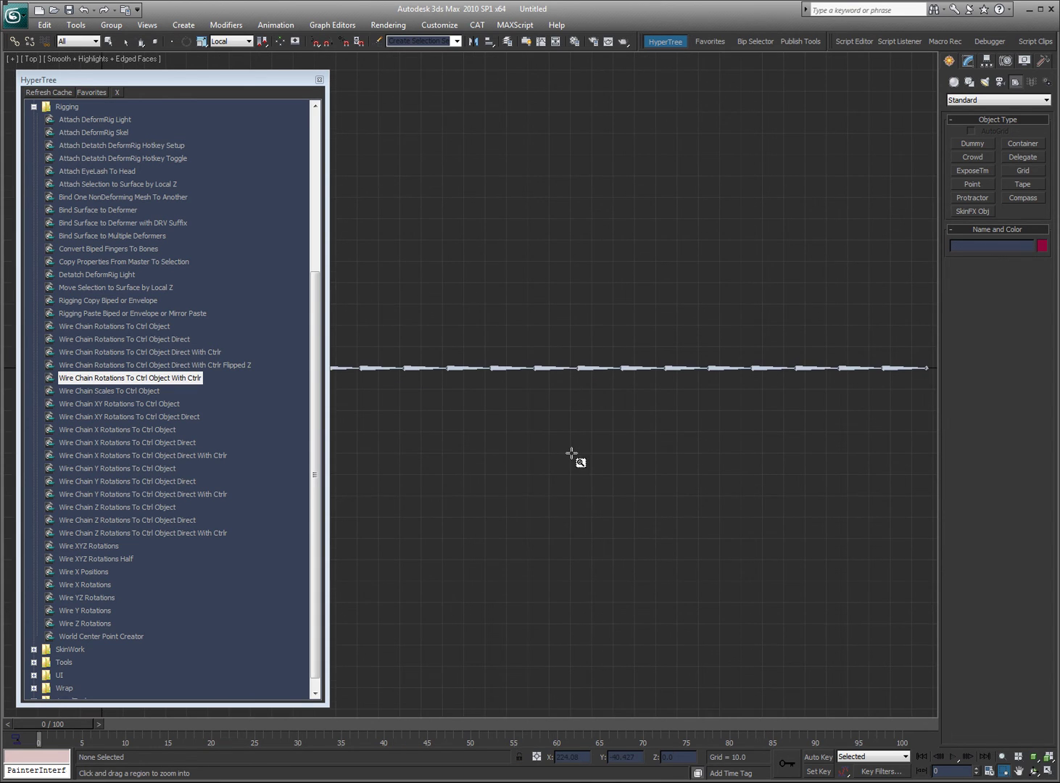
alt+middle_drag(633, 452, 513, 309)
drag(501, 305, 836, 544)
right_click(780, 403)
middle_drag(636, 342, 728, 344)
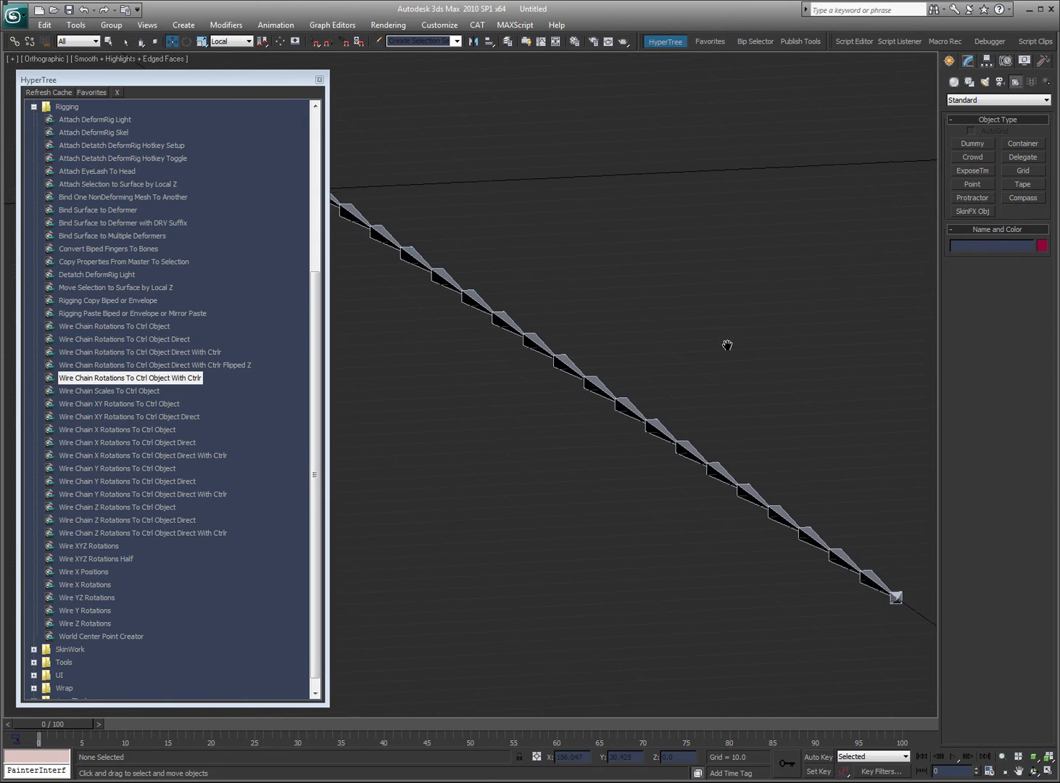
scroll(679, 340, down, 2)
middle_drag(637, 332, 710, 343)
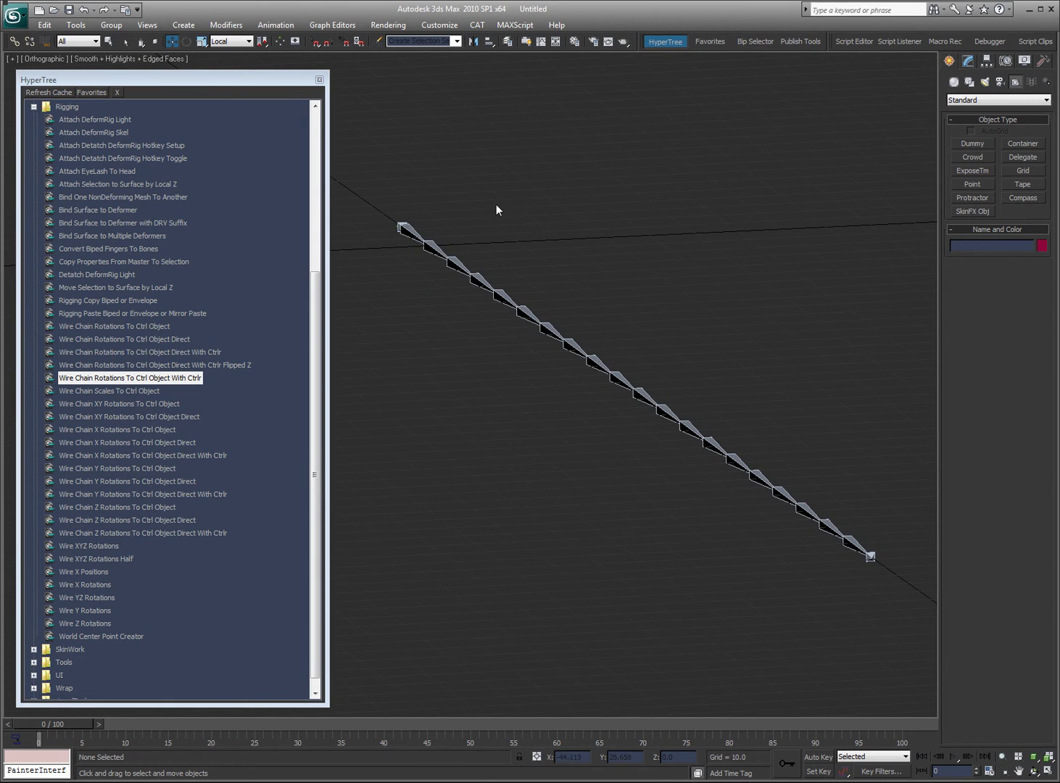
- Select the first five bones of the tail chain and run the Wire Chain Rotations To Ctrl Object With Ctrlr script on them
click(417, 235)
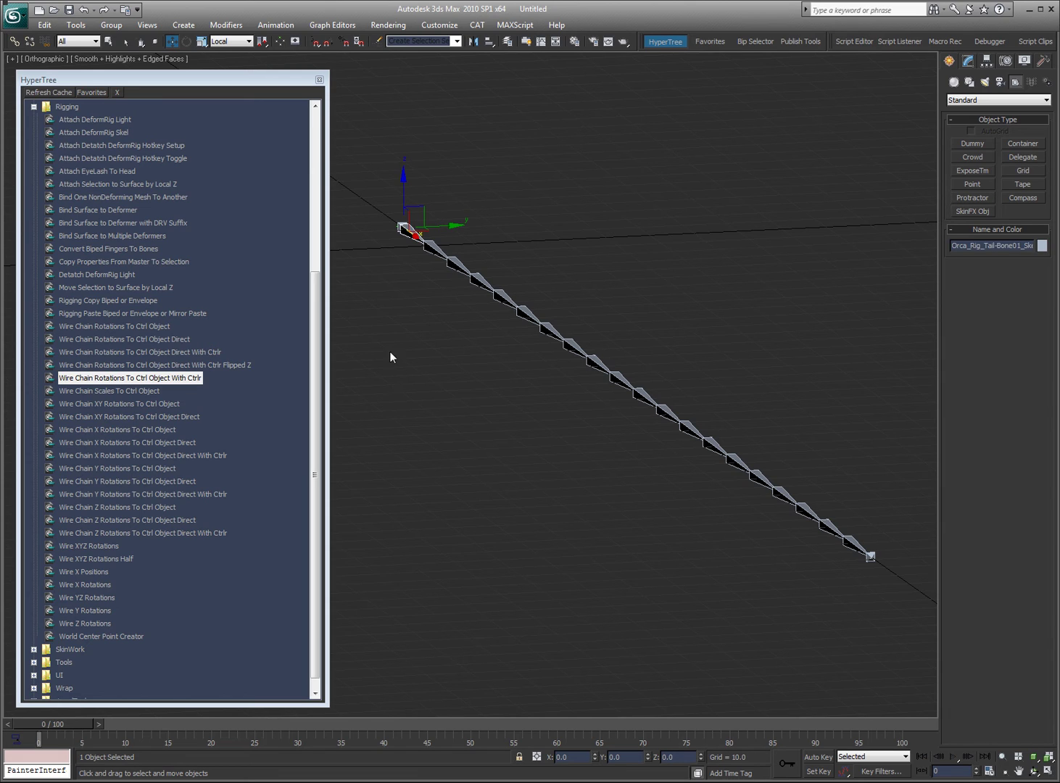
ctrl+click(434, 253)
ctrl+click(456, 265)
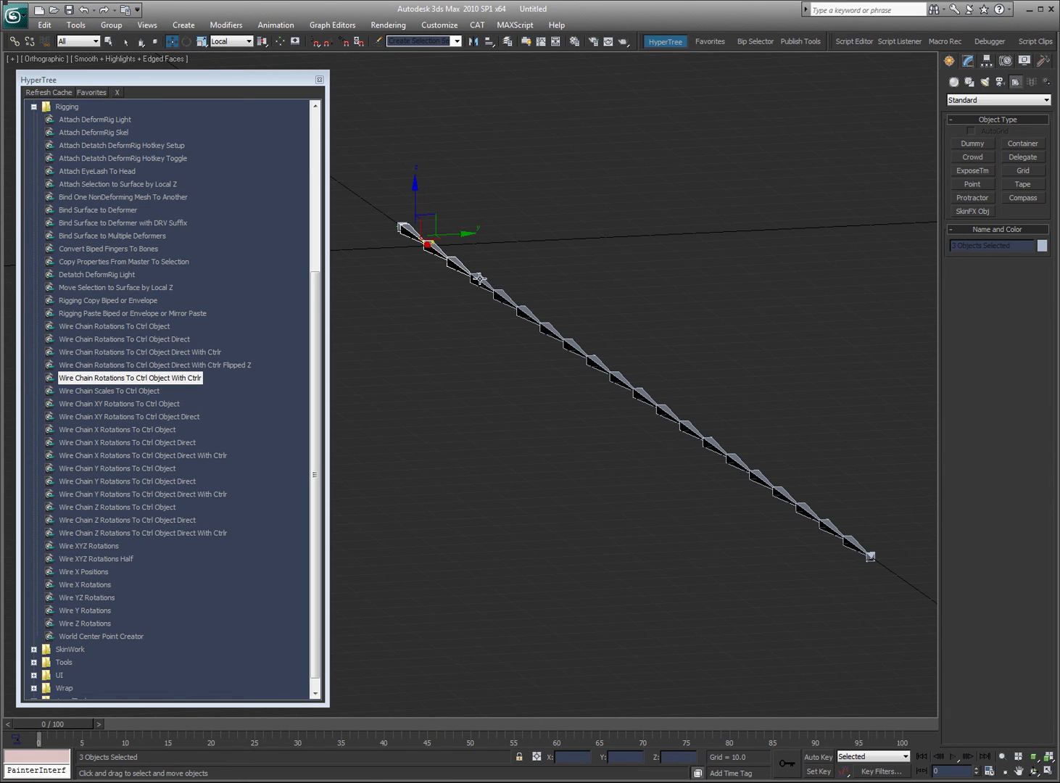
ctrl+click(478, 278)
ctrl+click(505, 300)
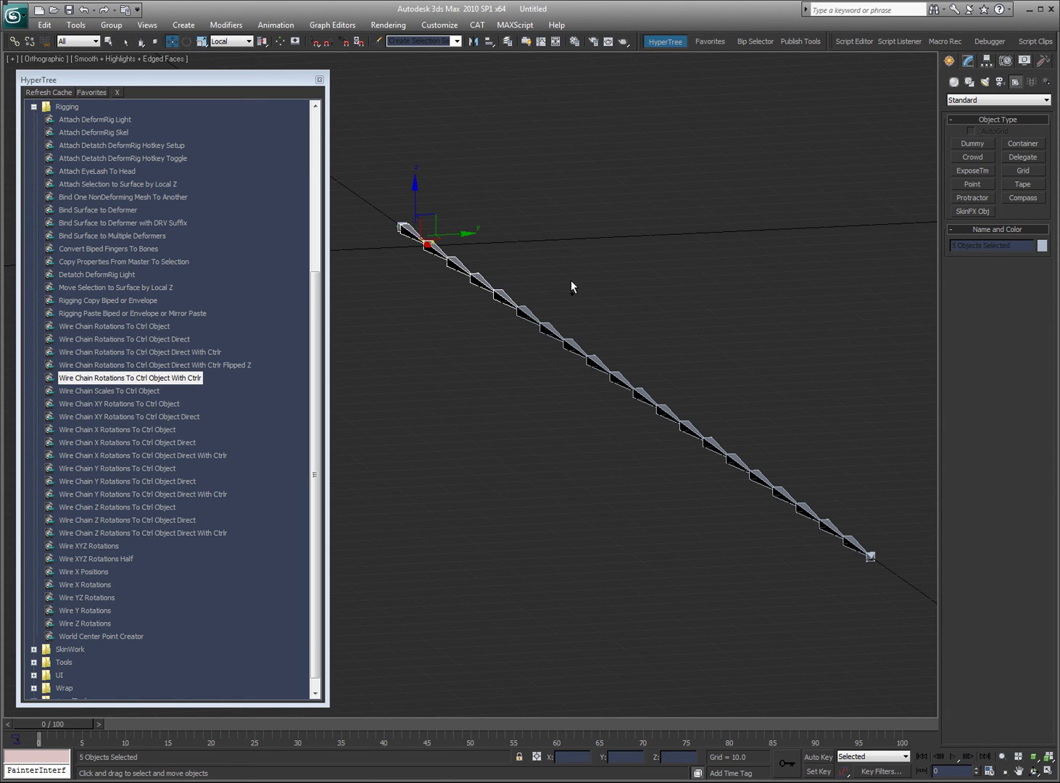
double_click(153, 377)
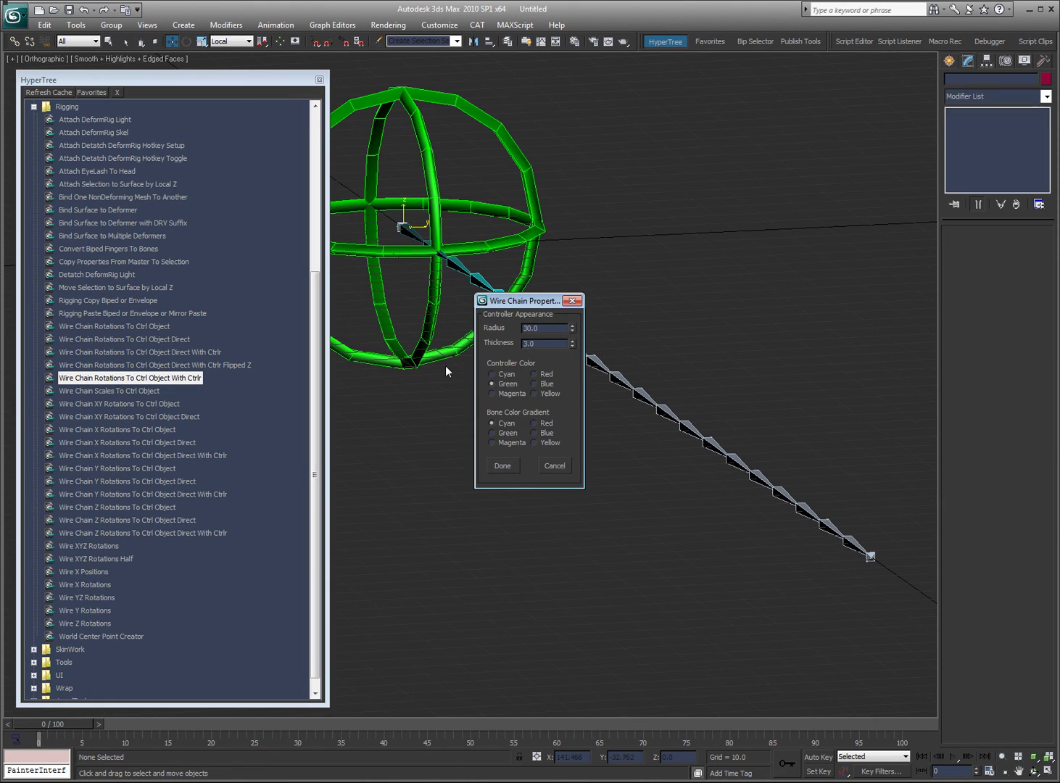
- Set the controller radius to 10 and thickness to 0.6, finish the wiring in green and cyan, and attach its rings into one control
double_click(540, 328)
text(10)
key(Return)
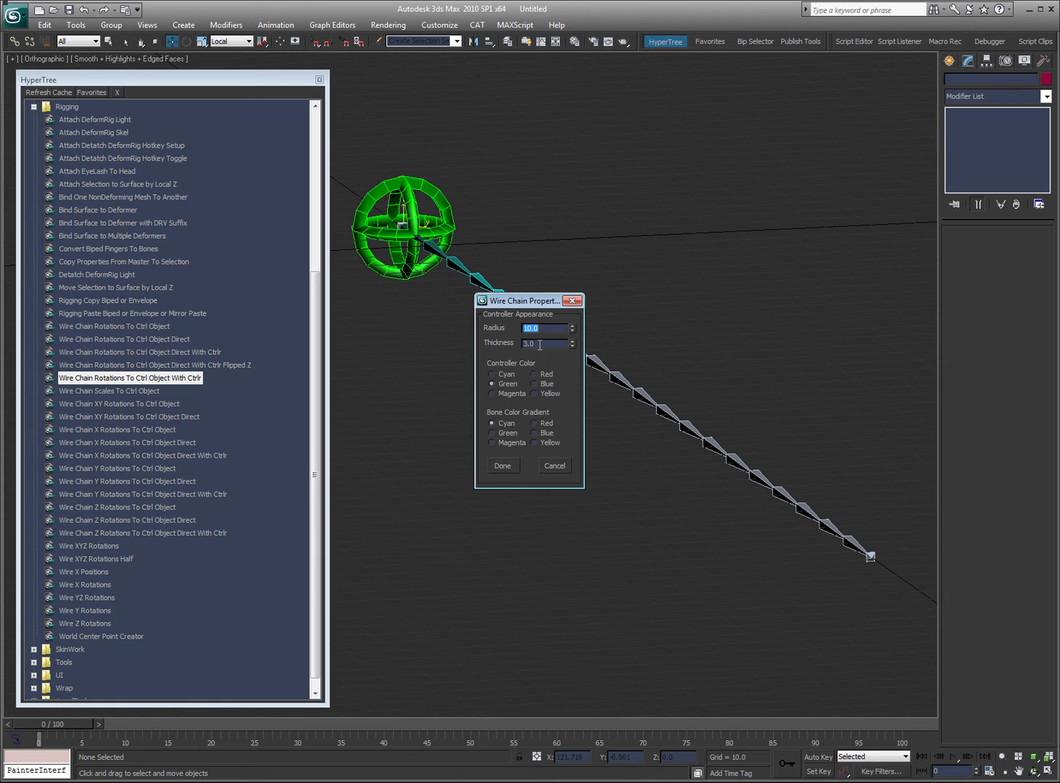
right_click(571, 344)
click(573, 340)
mouse_move(573, 340)
mouse_down()
mouse_move(569, 329)
mouse_move(569, 337)
mouse_up()
click(502, 466)
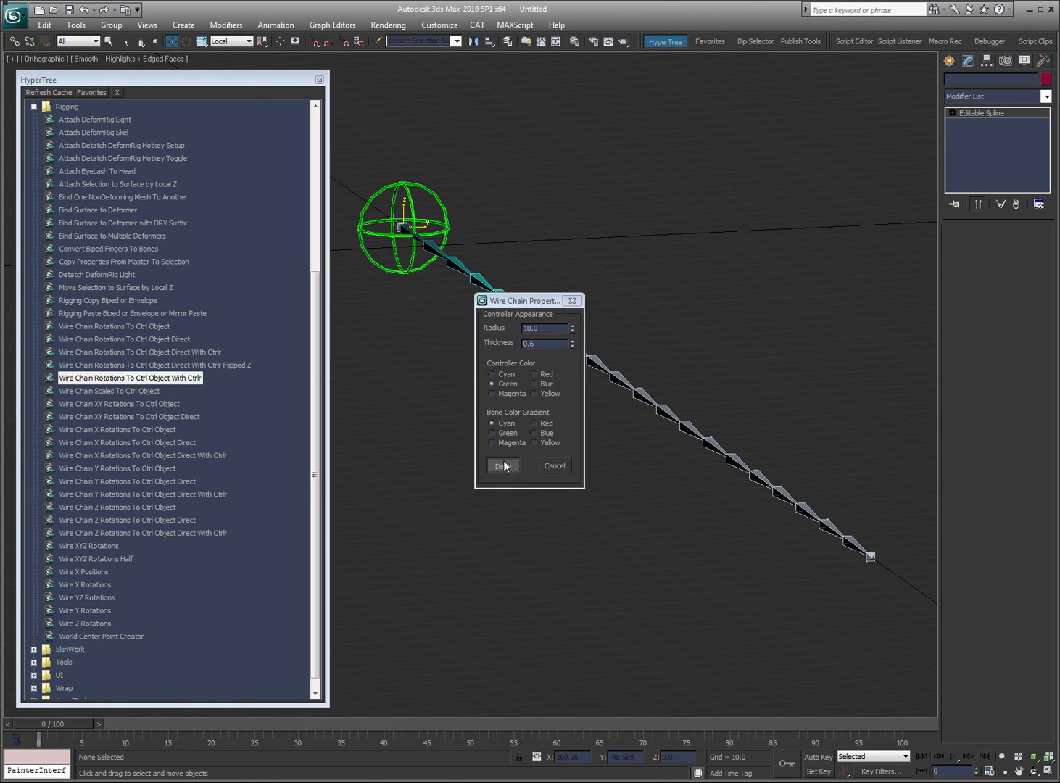
click(450, 220)
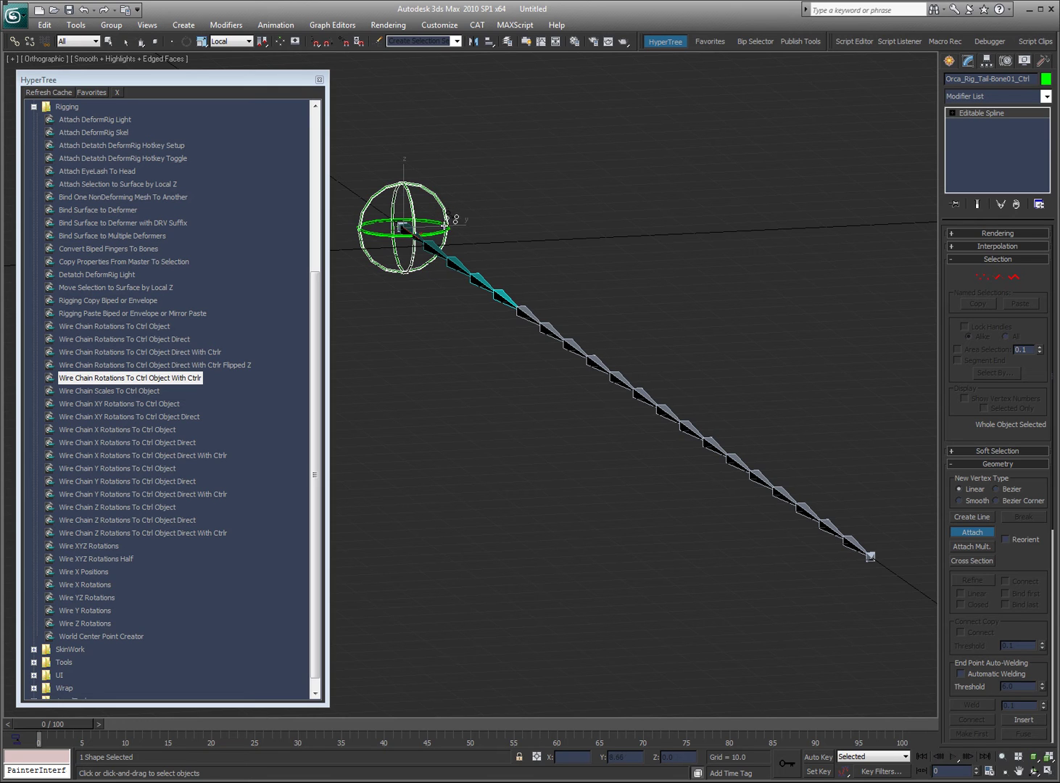
key(w)
- Test-rotate the green control at the chain's start and cancel the rotation
key(e)
mouse_move(434, 232)
mouse_down()
mouse_move(428, 242)
mouse_move(413, 211)
mouse_move(419, 232)
mouse_up()
right_click(428, 240)
right_click(419, 233)
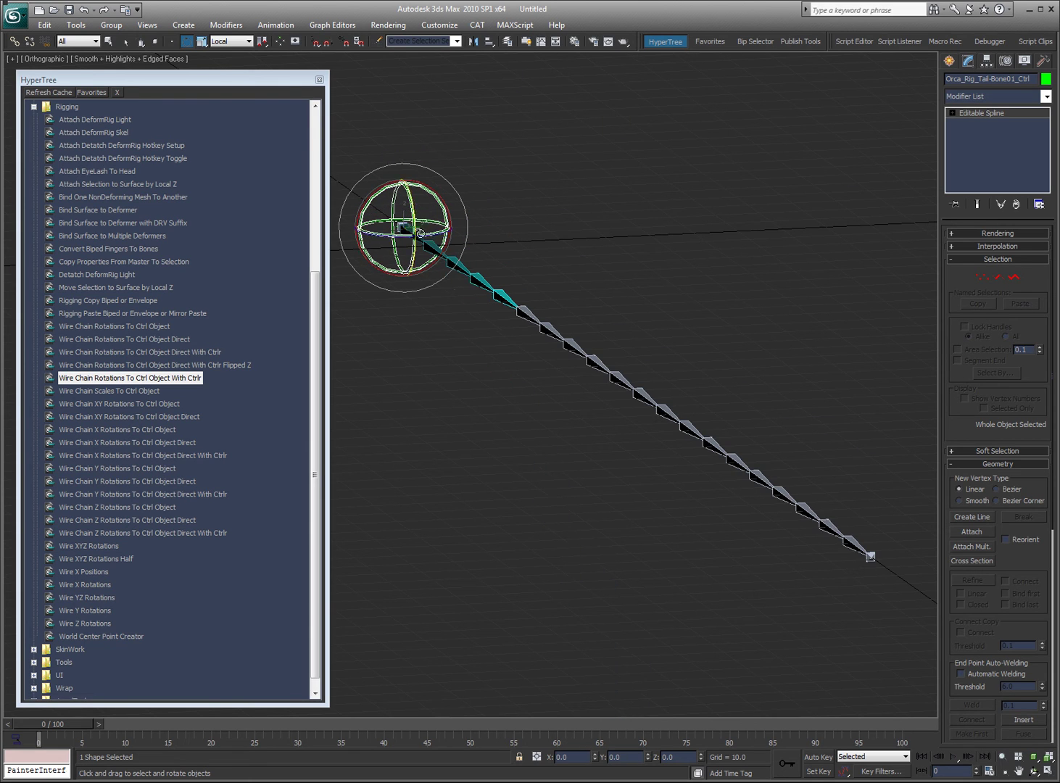
- Hide the grid and run the Wire Chain Rotations To Ctrl Object With Ctrlr script on the sixth to ninth bones
click(588, 292)
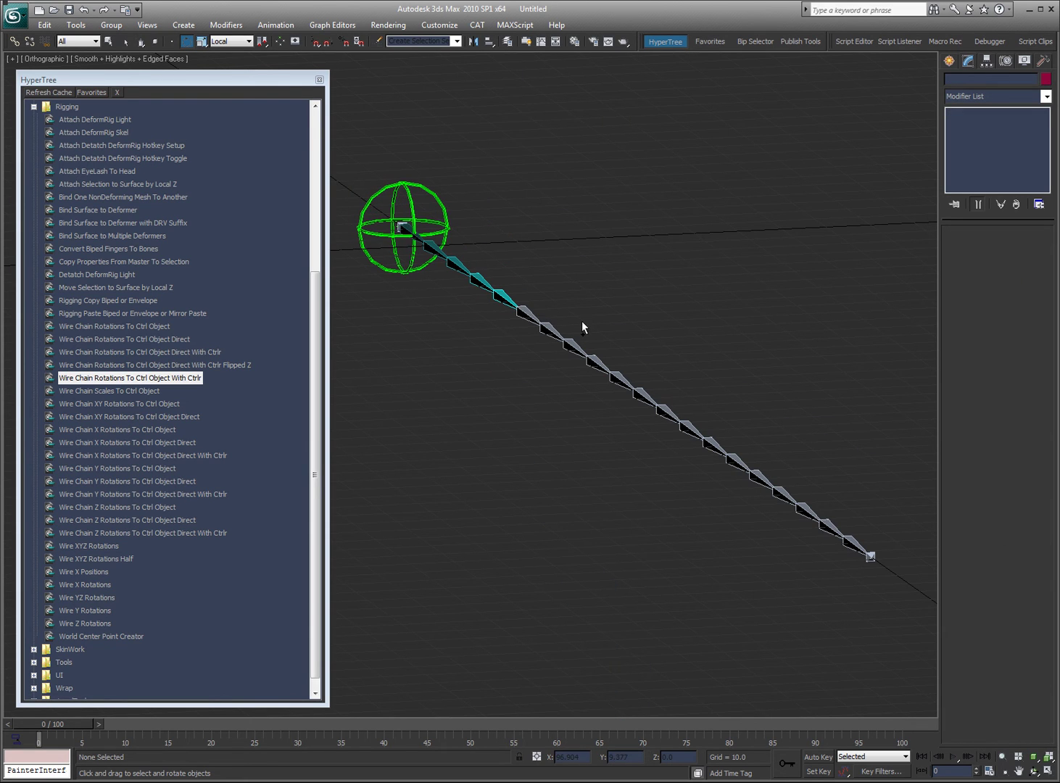
key(g)
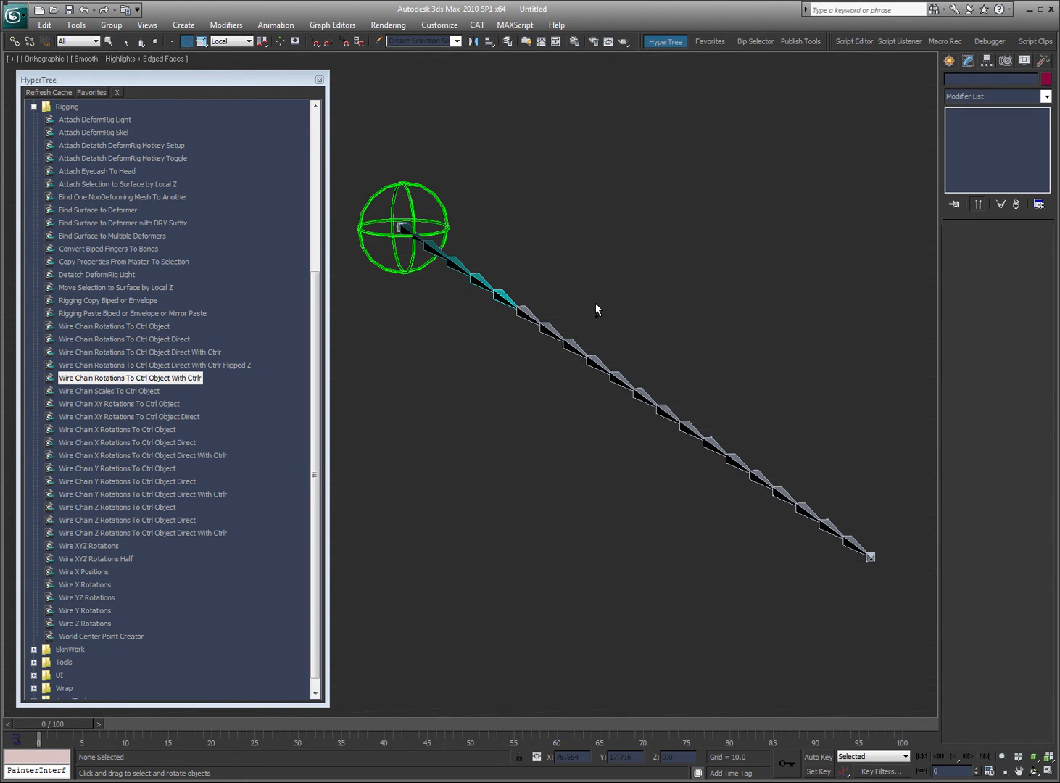
click(529, 316)
ctrl+click(554, 332)
ctrl+click(574, 349)
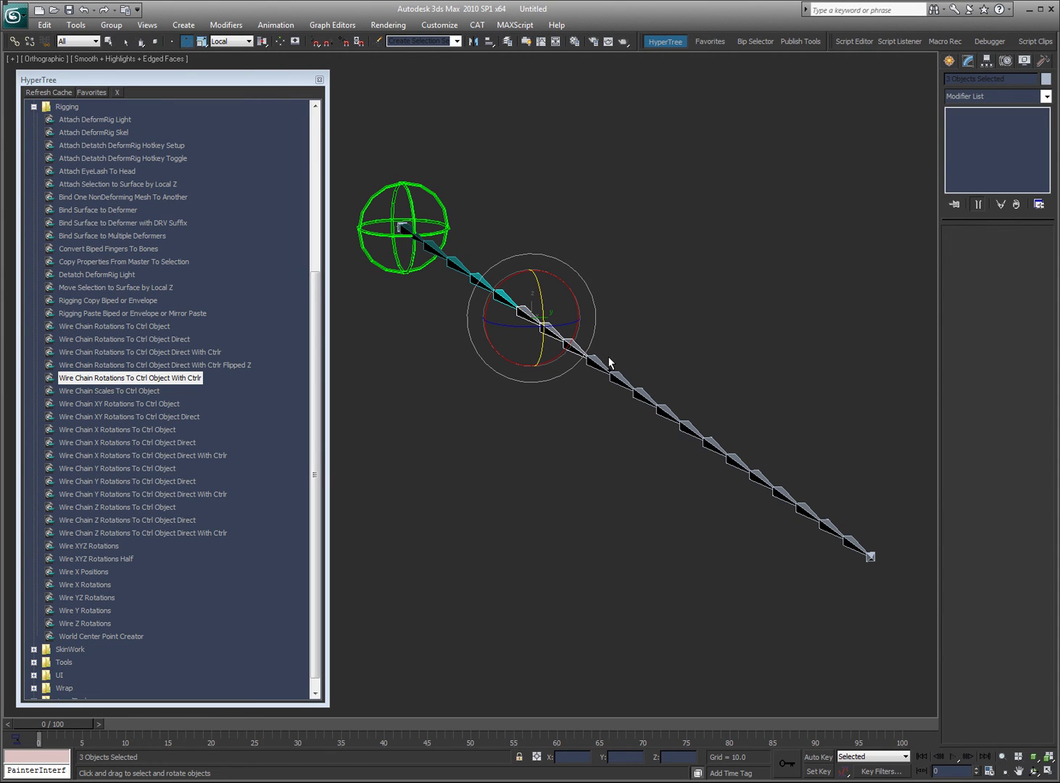
ctrl+click(598, 366)
double_click(165, 377)
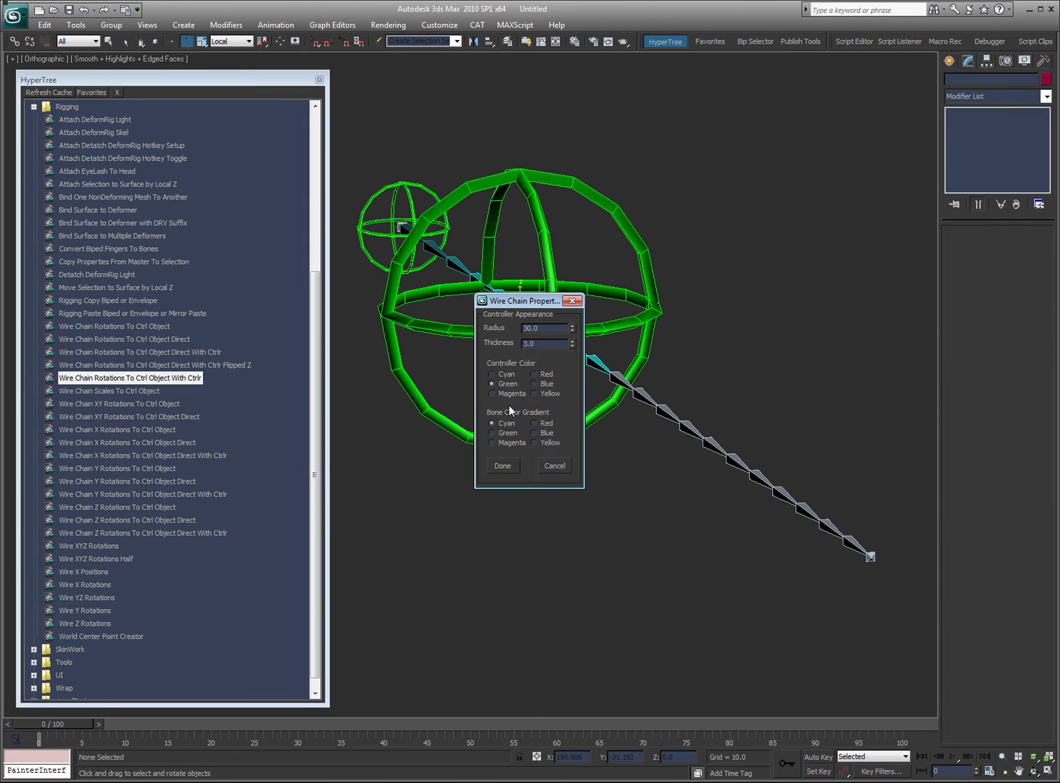
- Give the second controller radius 5 and thickness 0.2, with Blue for controller and bone gradient, and complete the wiring
double_click(537, 328)
text(5)
key(Tab)
text(.2)
key(Return)
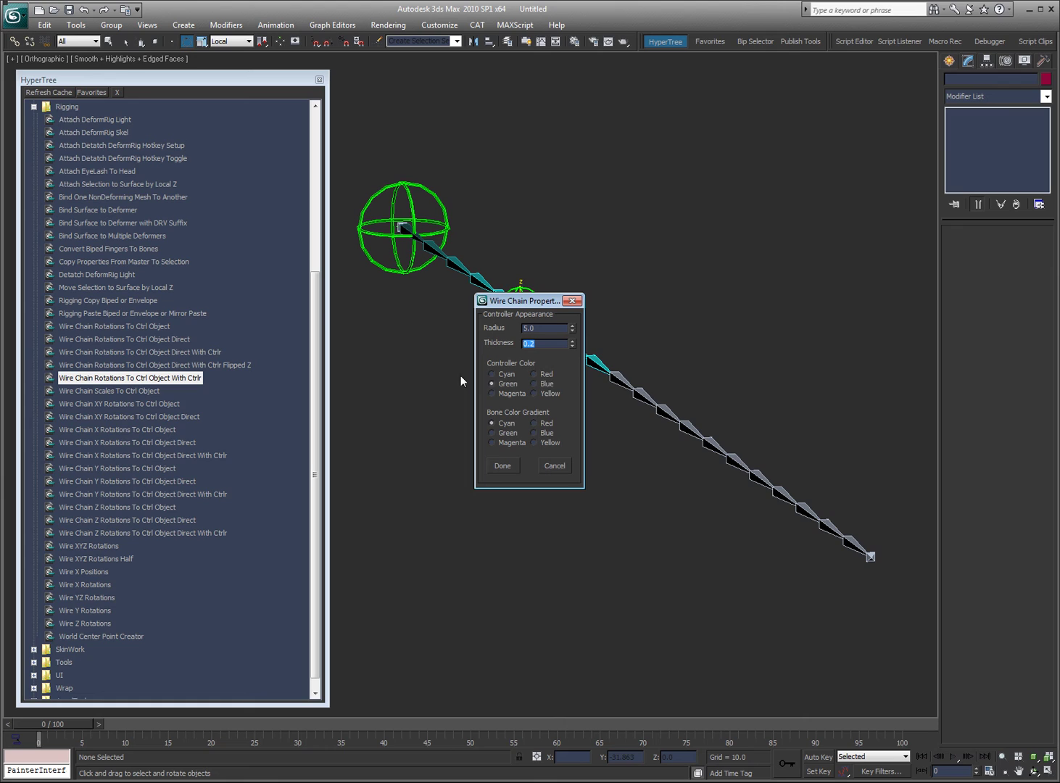
click(548, 384)
click(546, 432)
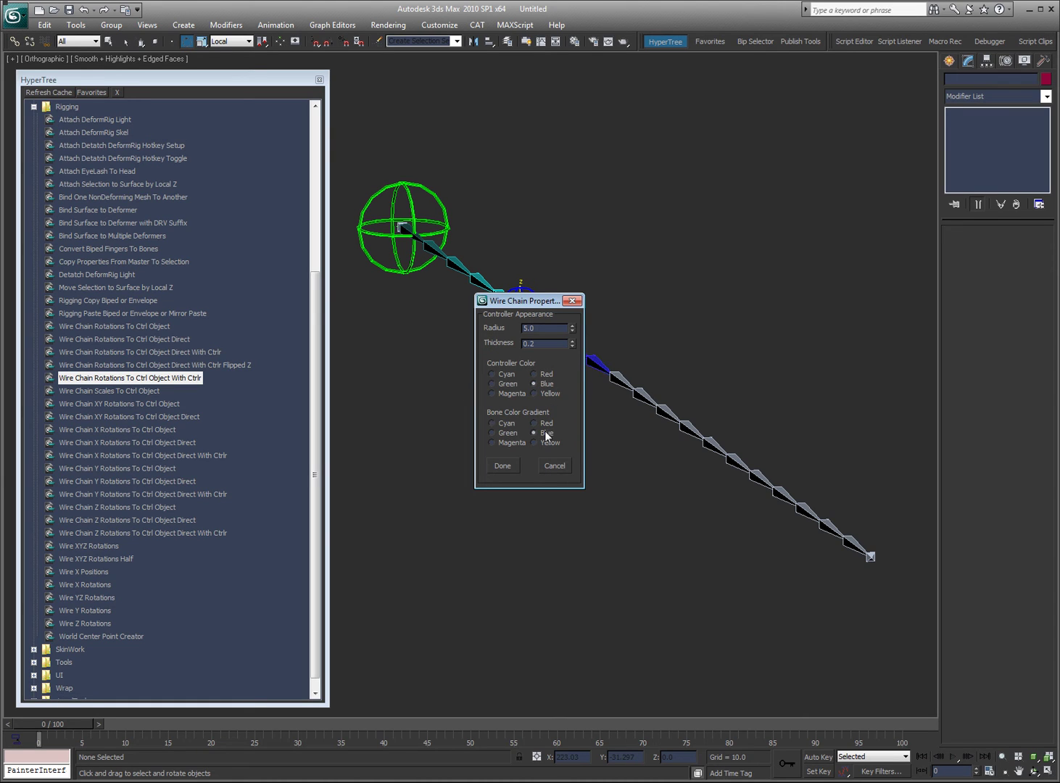
click(509, 464)
click(558, 466)
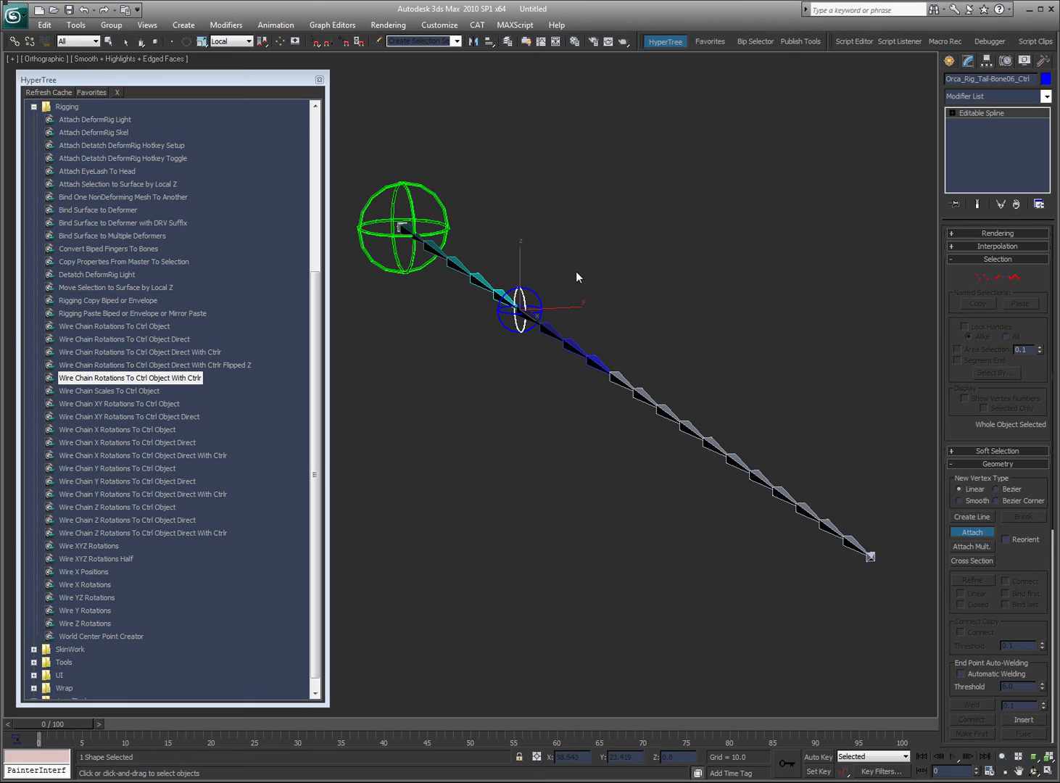
key(w)
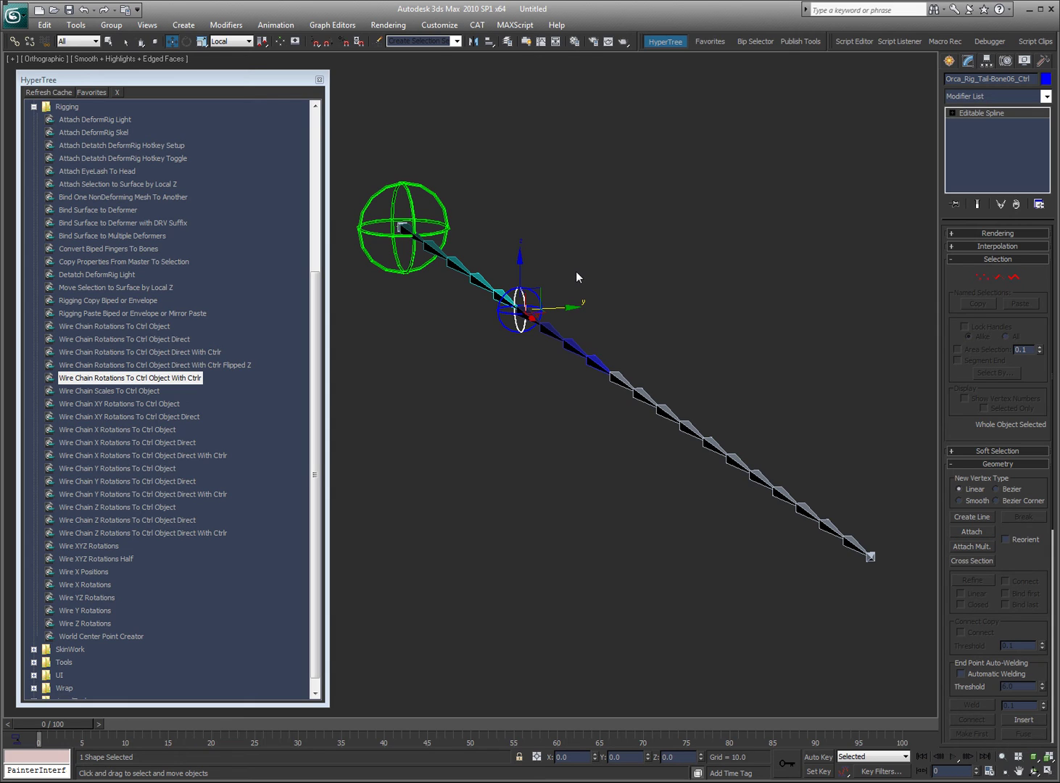
- Delete the loose, unattached rings around the blue control, keeping the Bone06 control ring
click(499, 317)
key(Delete)
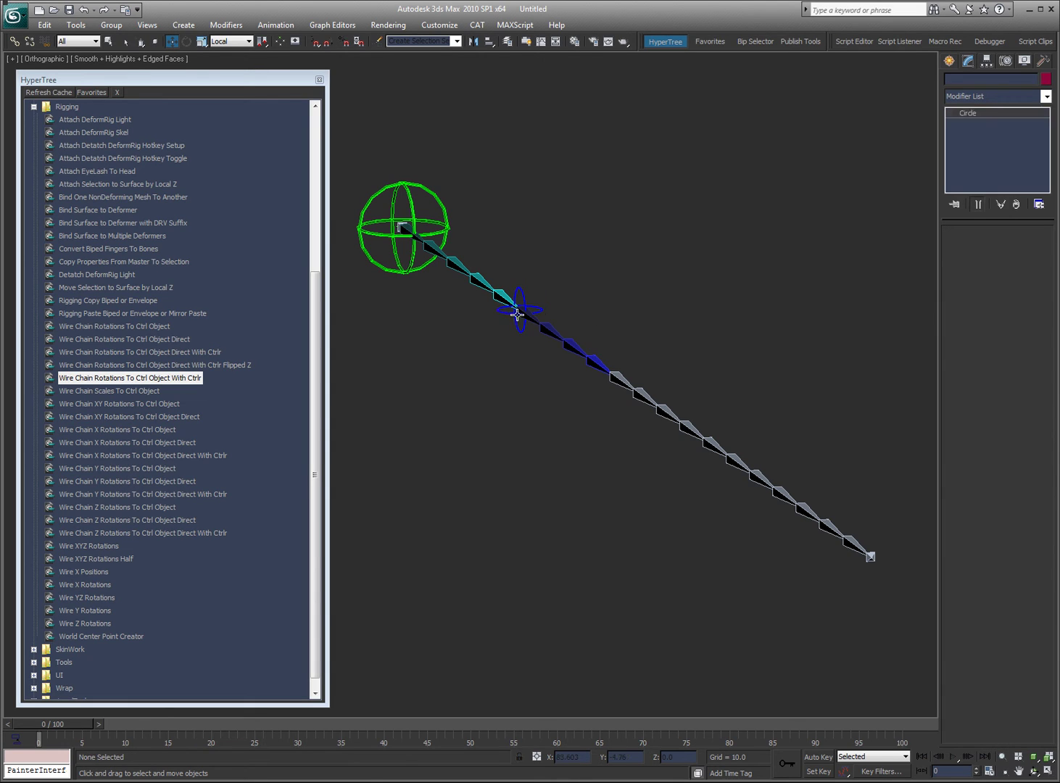
click(530, 303)
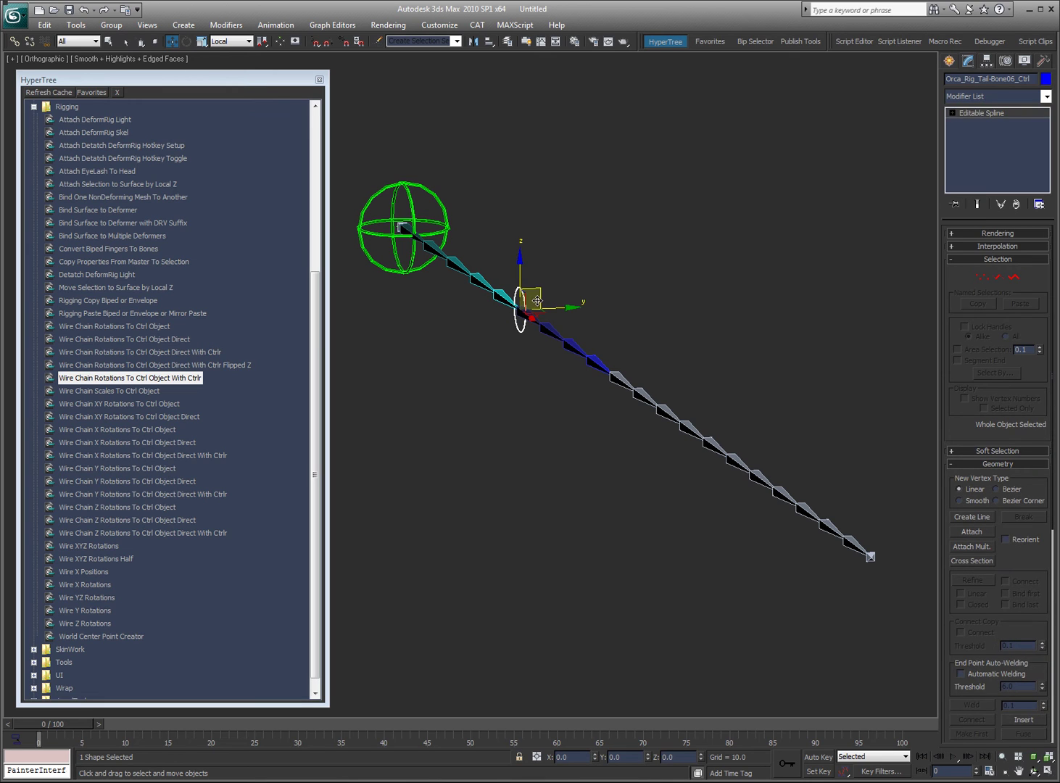
- Test-rotate the blue control about its local Y and Z axes, cancelling each rotation
key(e)
drag(532, 281, 527, 267)
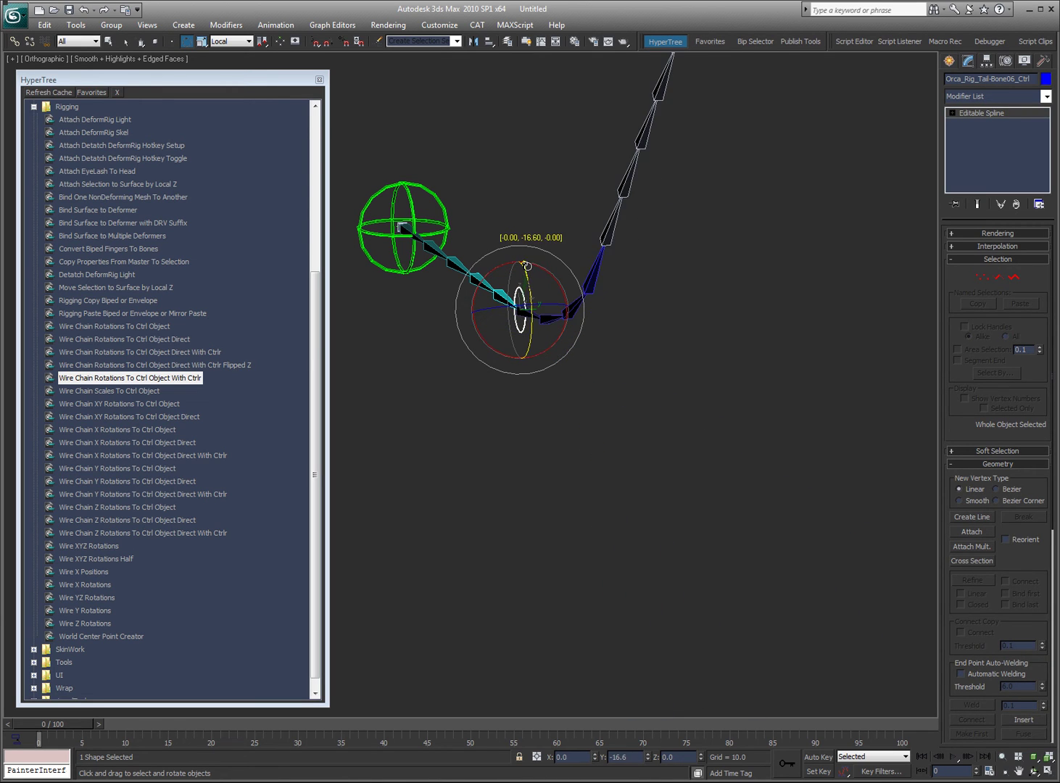
right_click(528, 266)
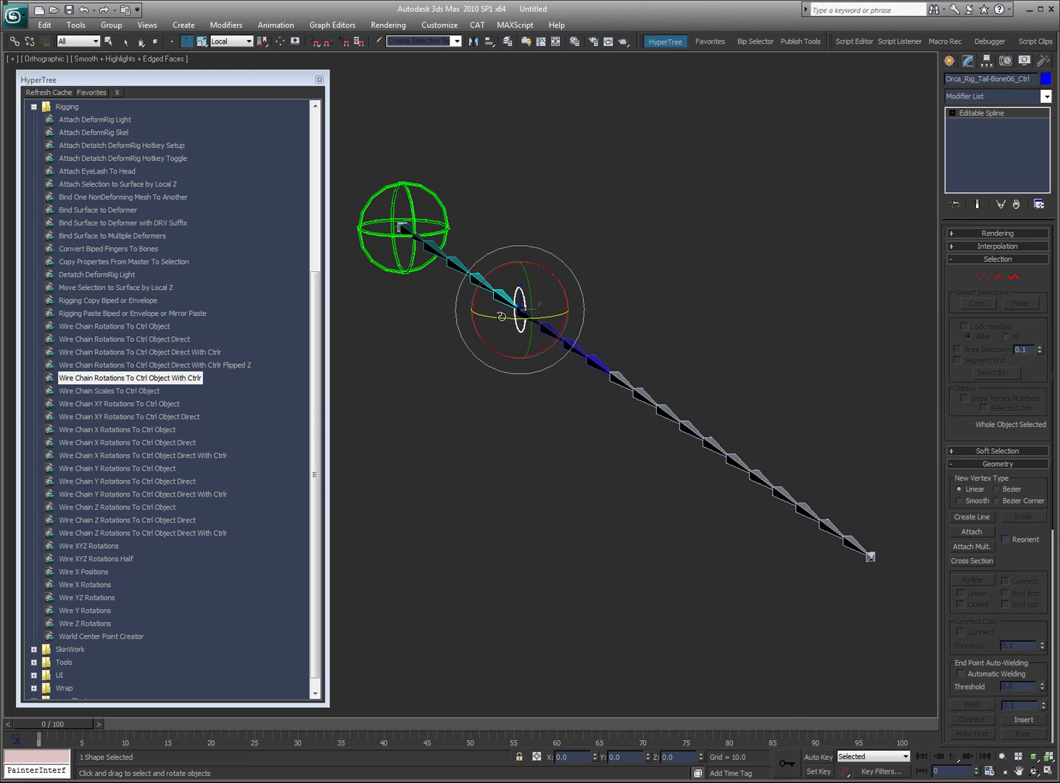
drag(503, 318, 480, 315)
right_click(479, 315)
- Select the tenth to twelfth bones and run the Wire Chain Rotations To Ctrl Object With Ctrlr script on them
click(597, 305)
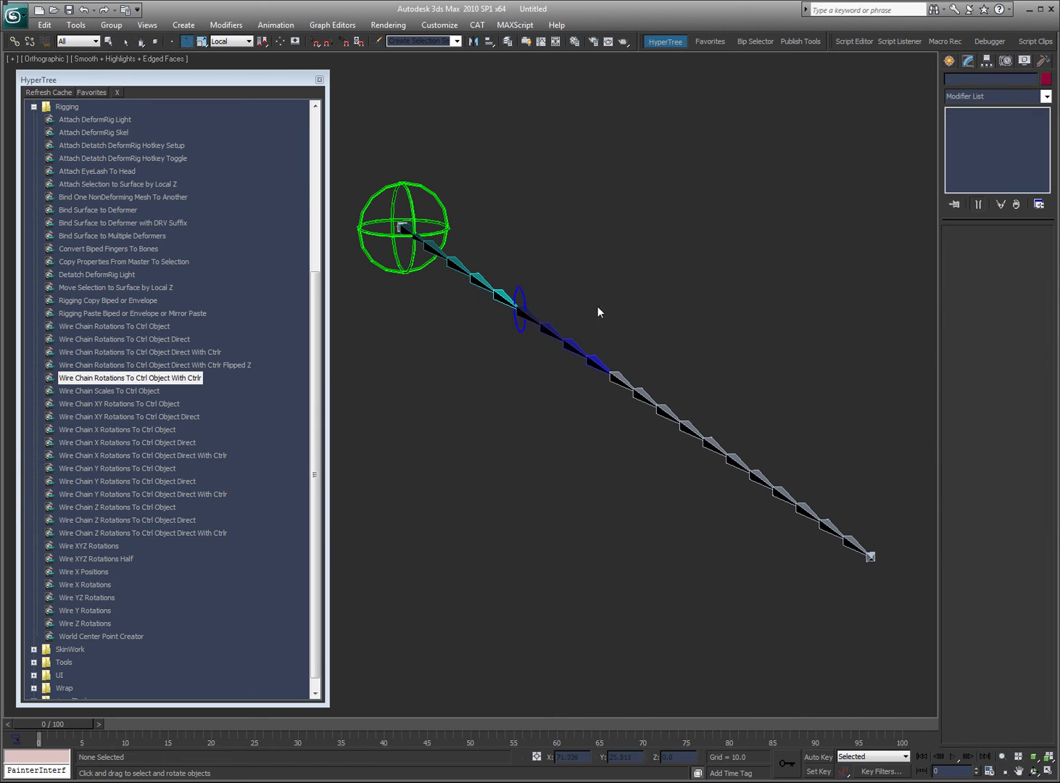
click(621, 380)
ctrl+click(643, 398)
ctrl+click(666, 412)
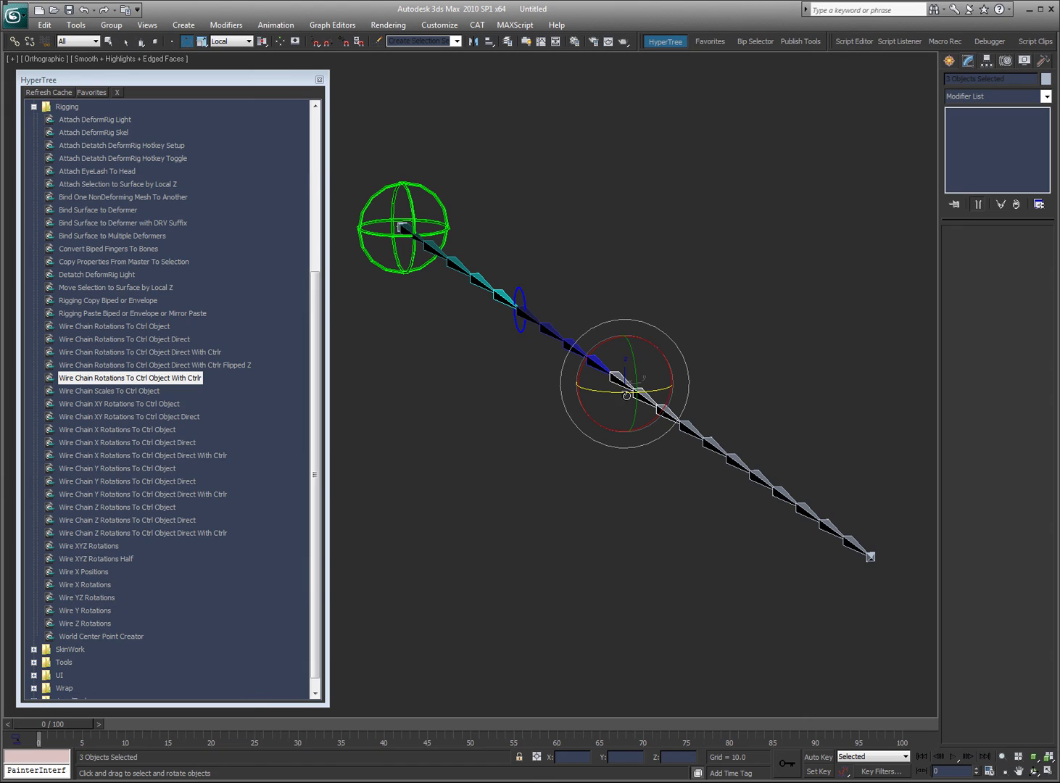
double_click(151, 379)
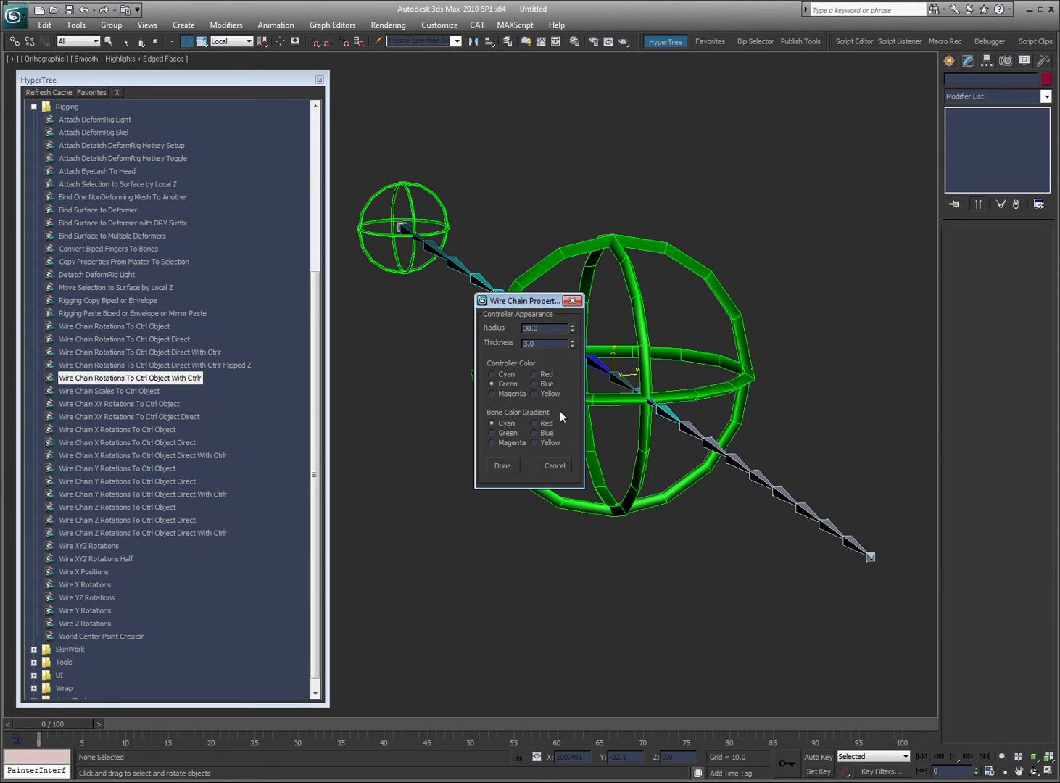
- Set the third controller's radius to 5 and thickness to 0.1, make controller and bone gradient Yellow, and attach its rings into one control
drag(535, 329, 502, 324)
text(5)
key(Tab)
text(.1)
key(Return)
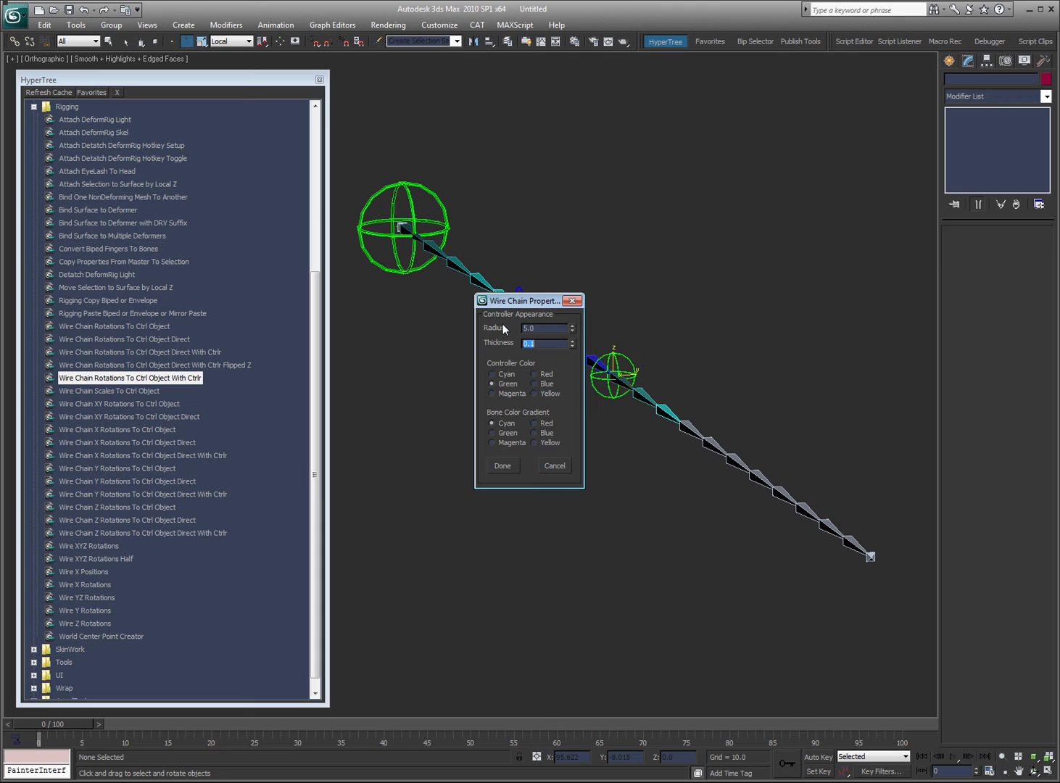
click(546, 392)
click(550, 441)
click(500, 465)
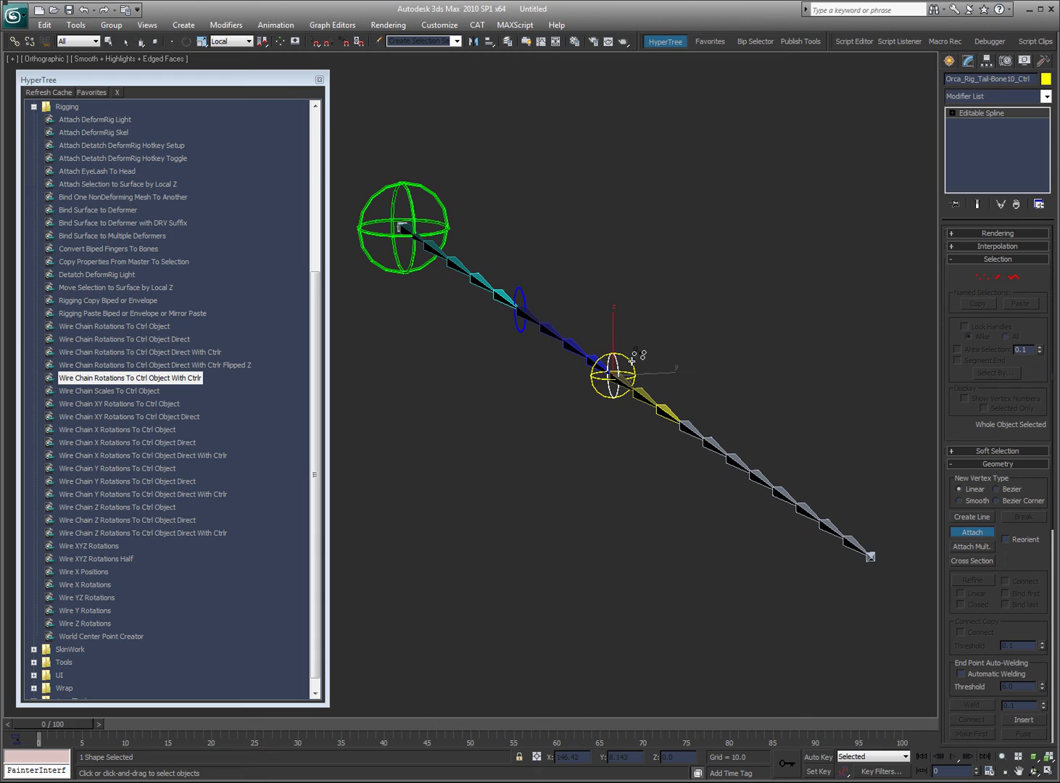
key(w)
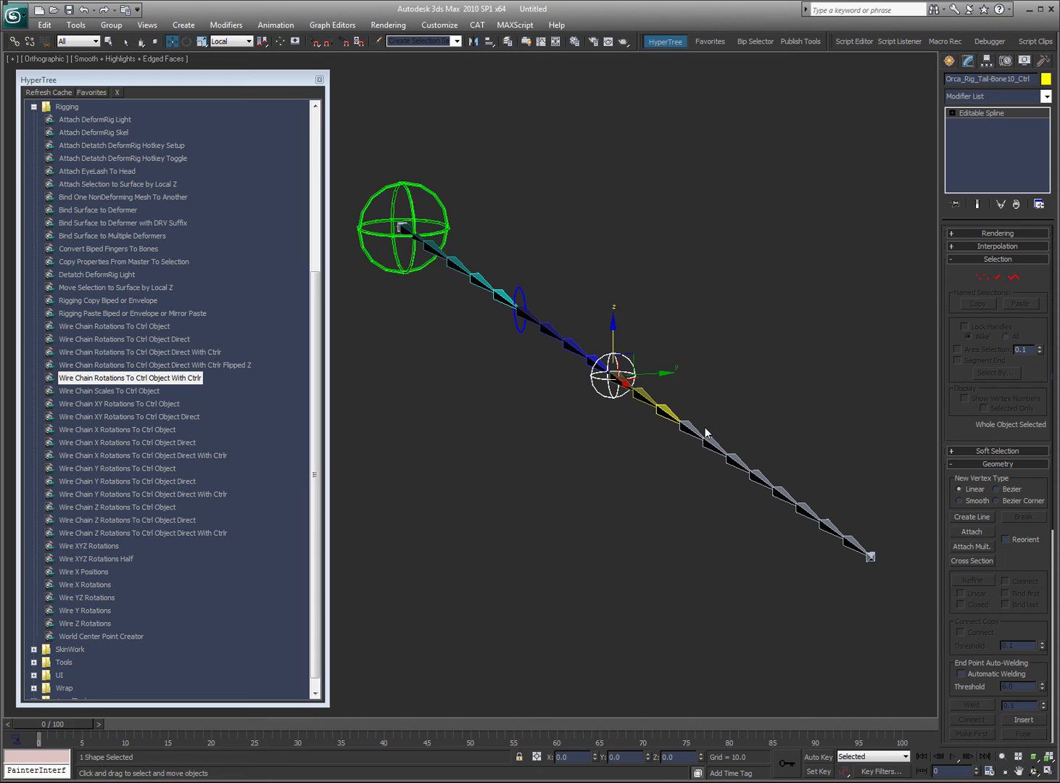
- Select the next three bones after the yellow section and run the same controller-creating rotation wiring script on them
click(717, 446)
double_click(716, 445)
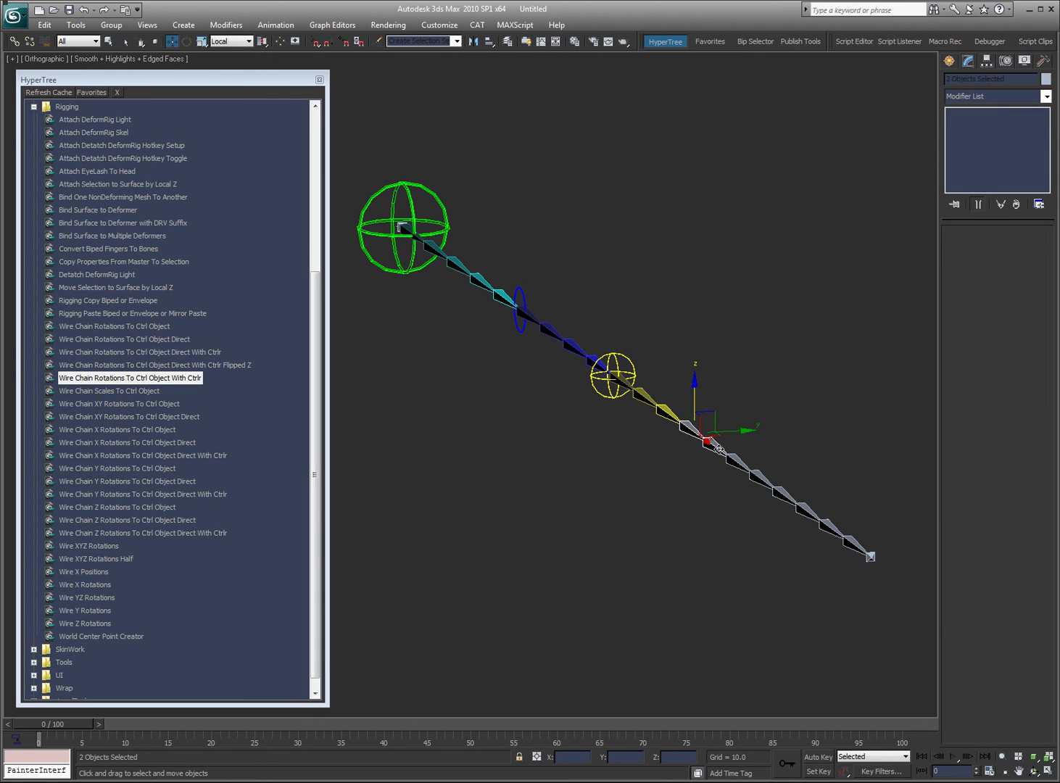
double_click(156, 379)
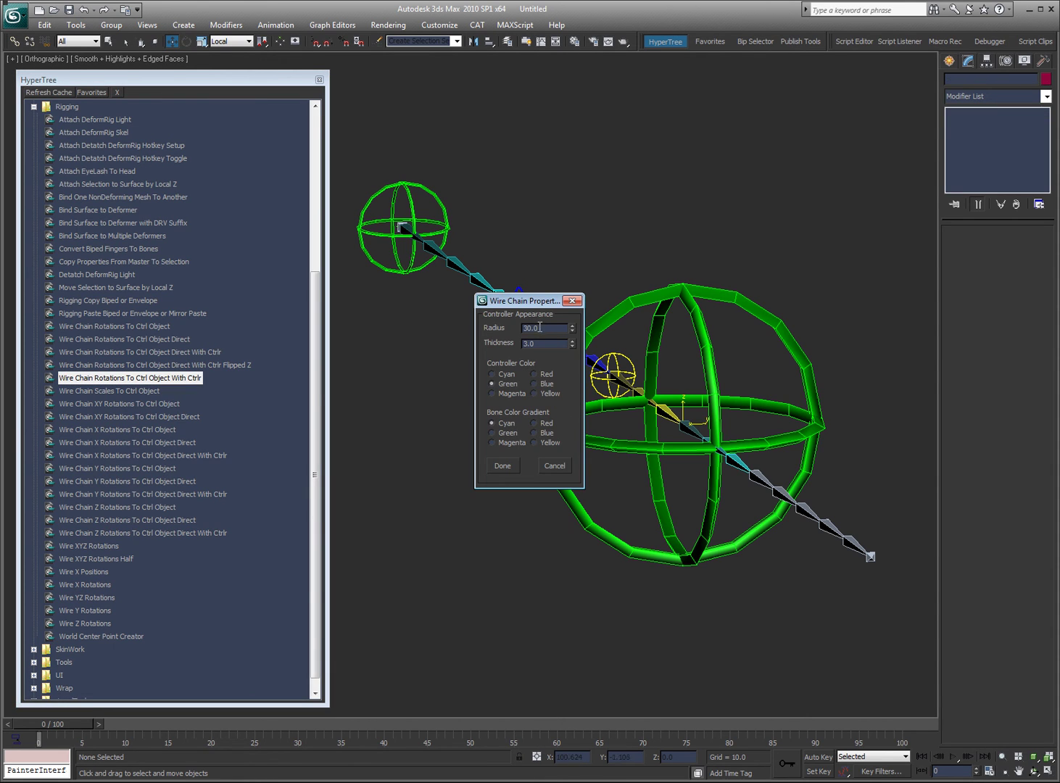
- Set the fourth controller's radius to 5 and thickness to 0.2, make controller and bone gradient Red, and attach its rings into one control
drag(539, 328, 451, 323)
text(5)
key(Tab)
text(.)
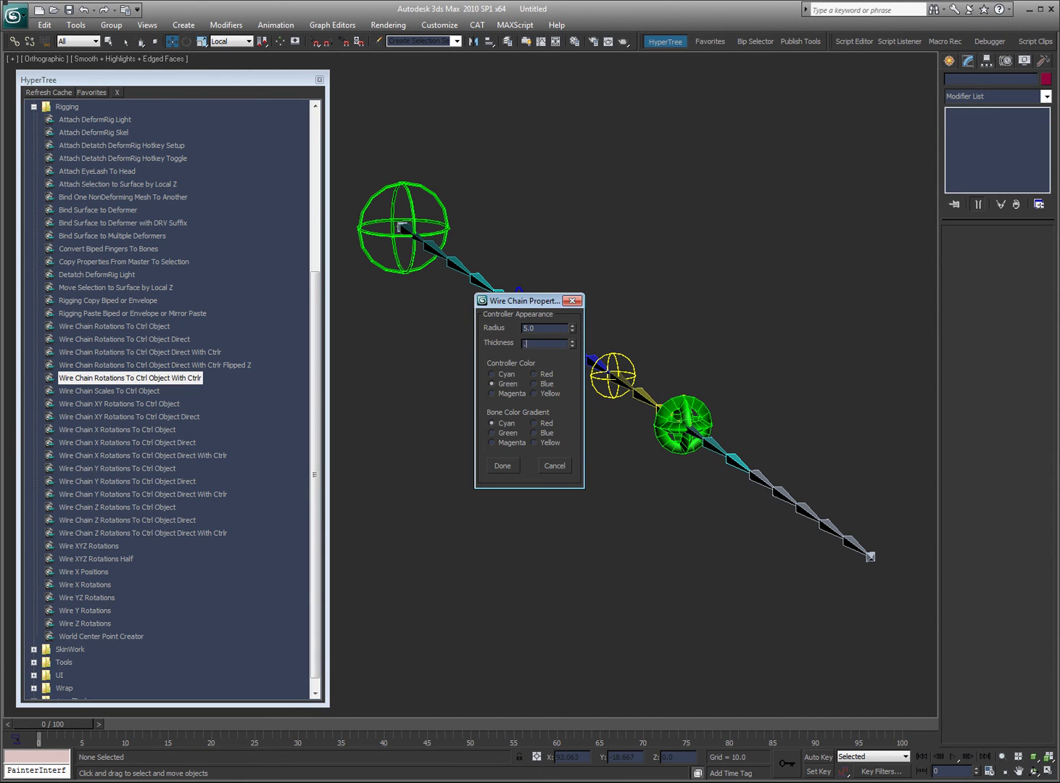
text(2)
key(Return)
click(535, 374)
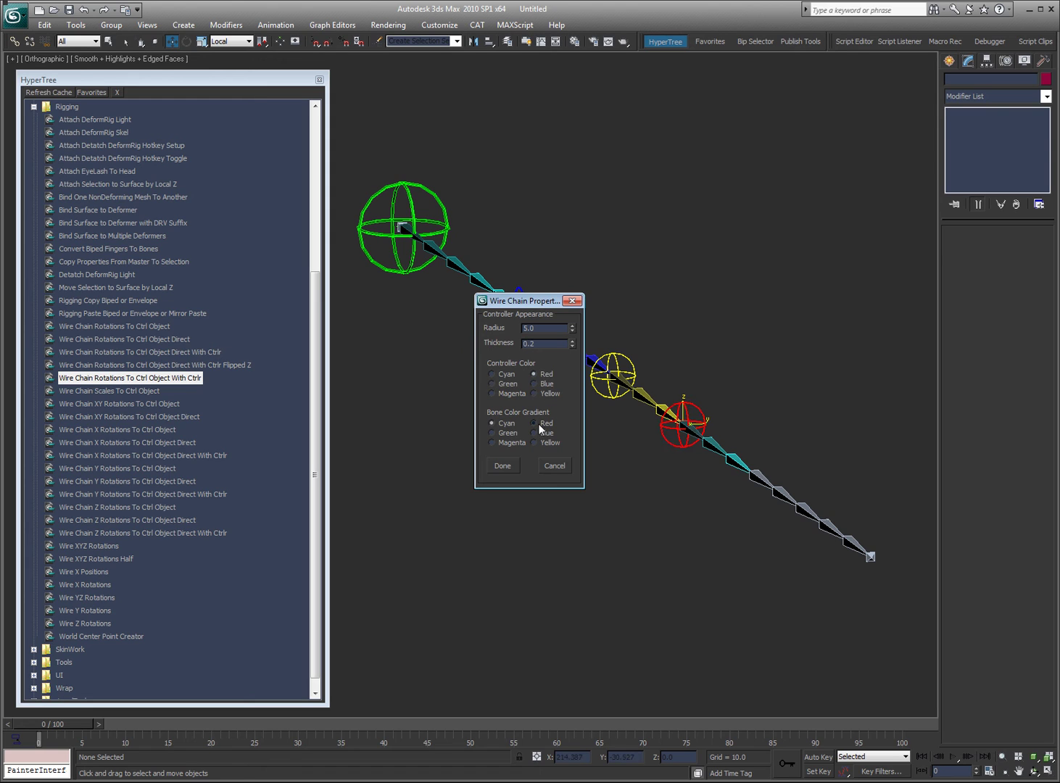
click(535, 423)
click(502, 466)
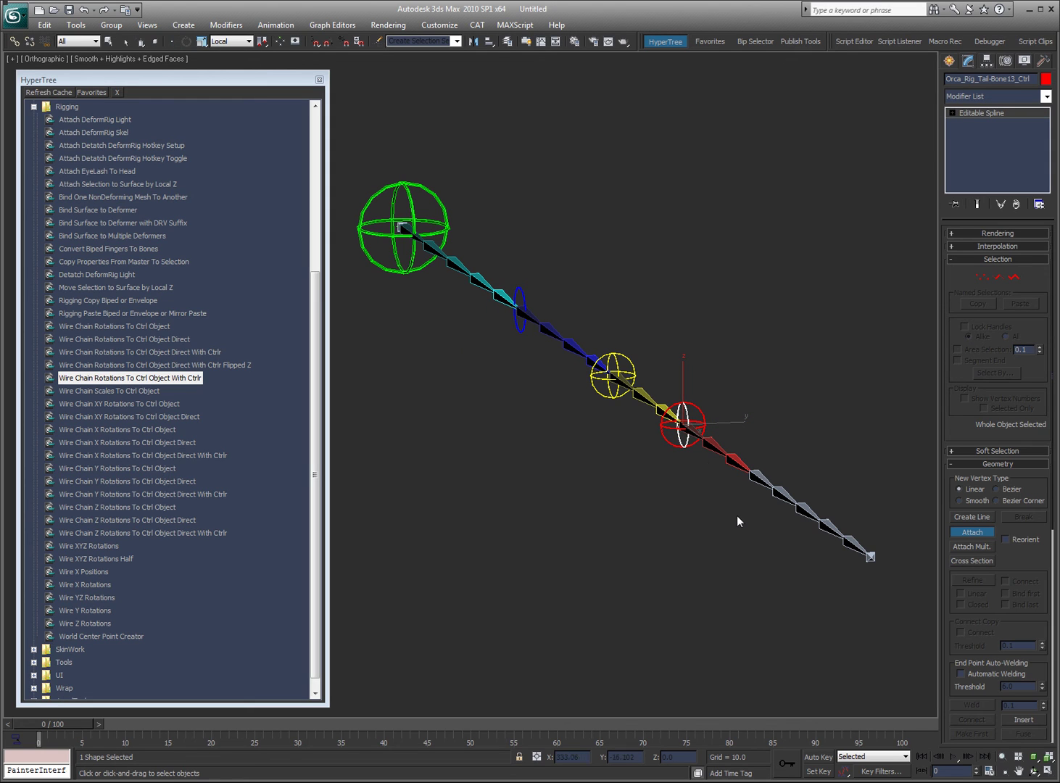
click(671, 443)
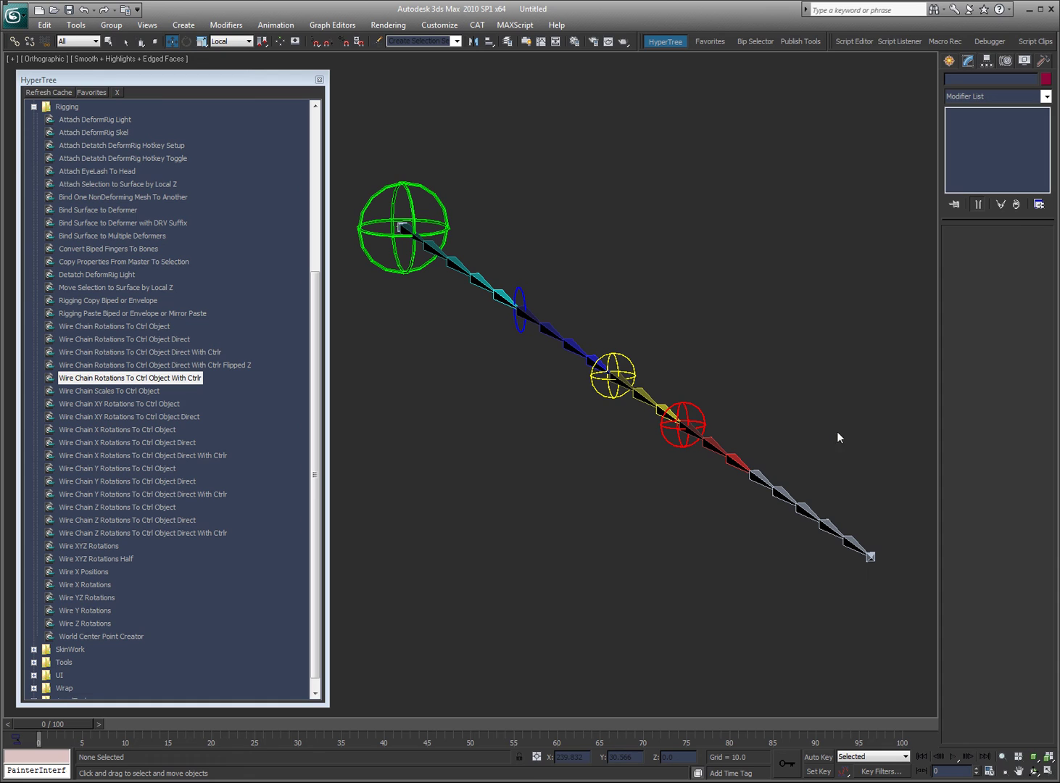
- Run the controller-creating rotation wiring script on the remaining bones from Bone16 to the tail's end, with controller radius 5 and thickness 0.2
double_click(775, 472)
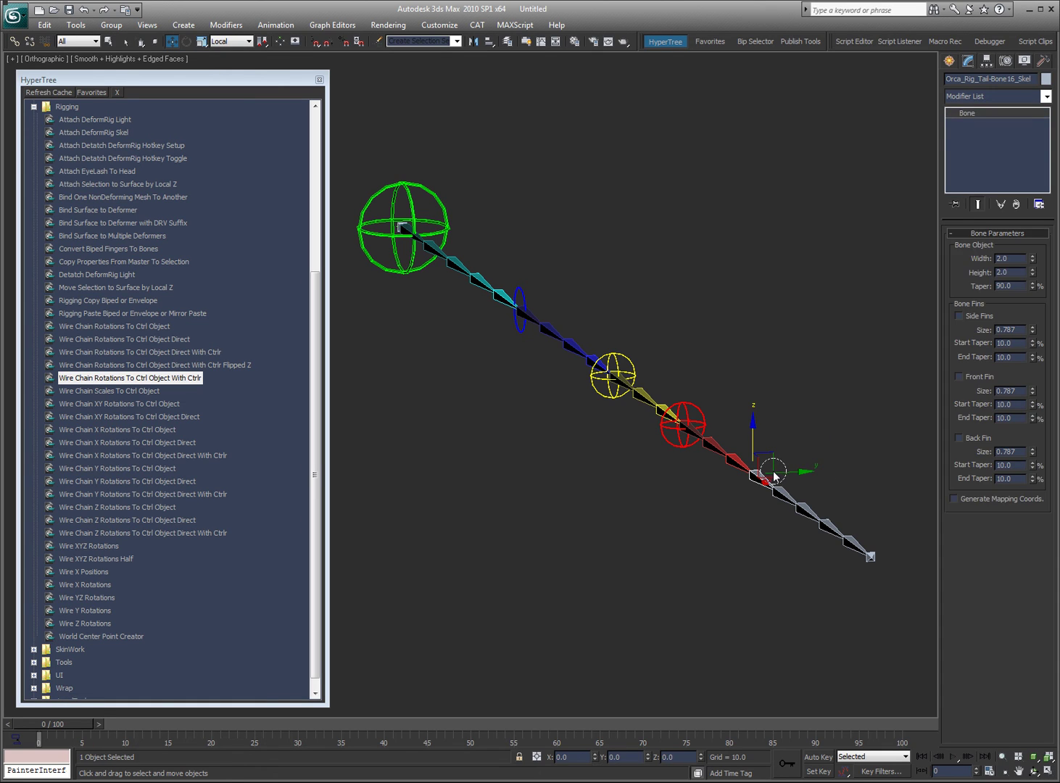
double_click(121, 378)
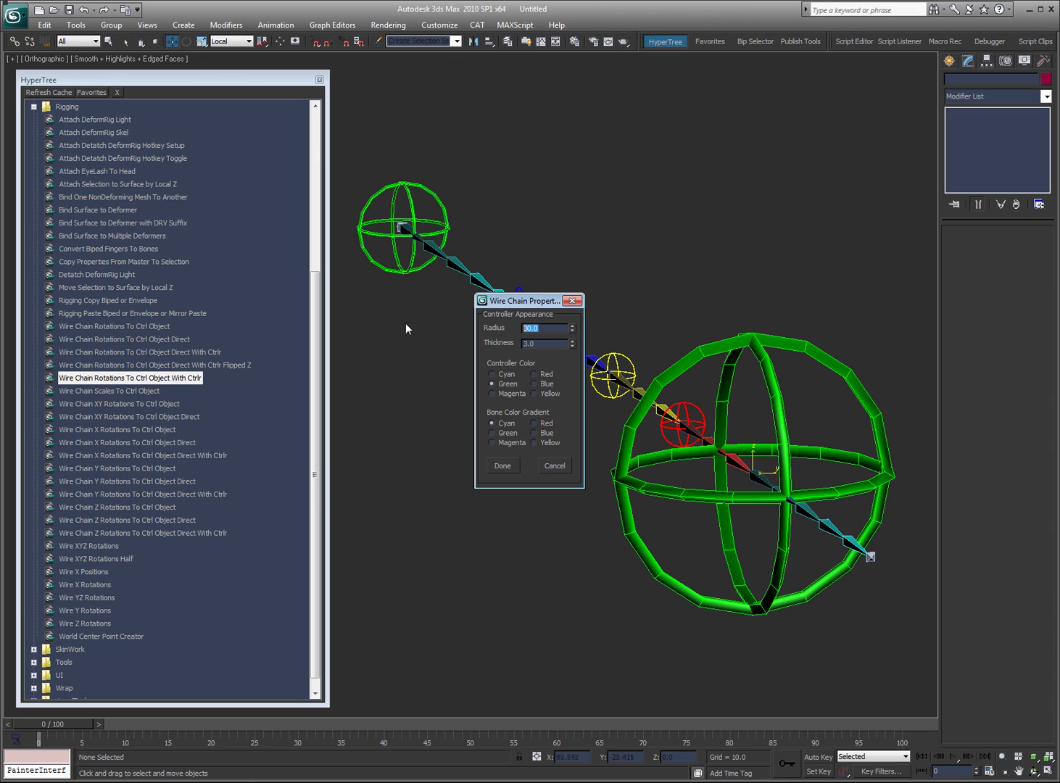
text(5)
key(Tab)
text(0.2)
key(Return)
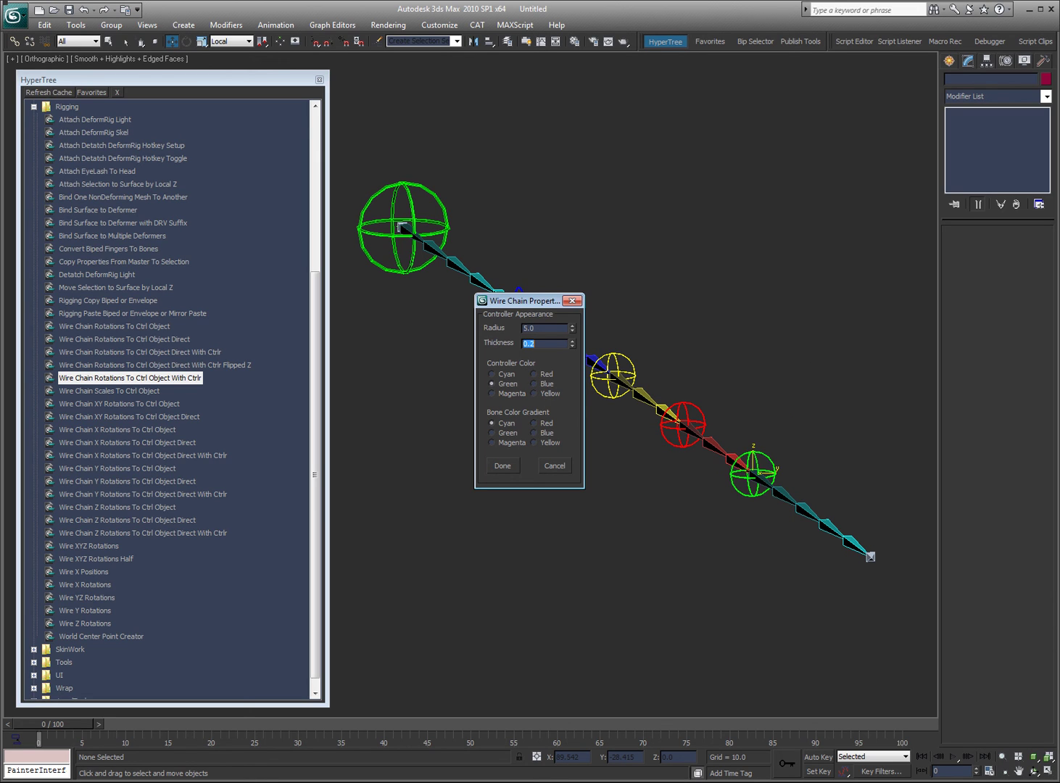
- Set the last section's controller color and bone gradient to Magenta, finish the wiring, and attach its rings into one control
click(496, 393)
click(495, 442)
click(506, 466)
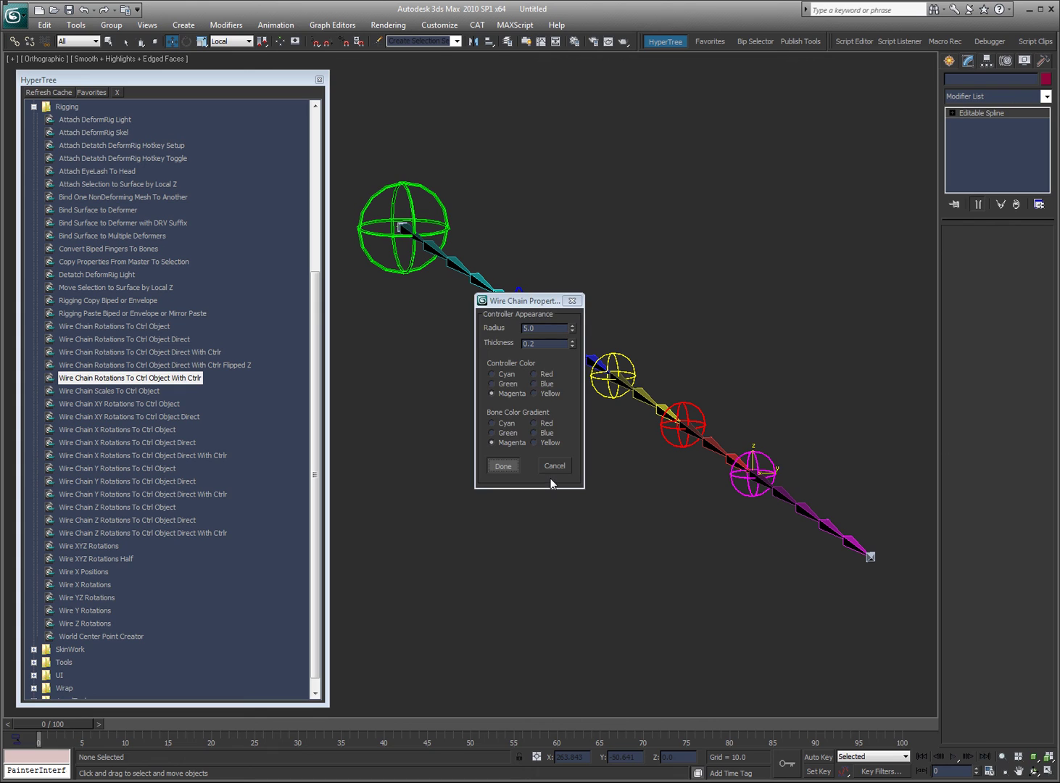
click(771, 461)
key(w)
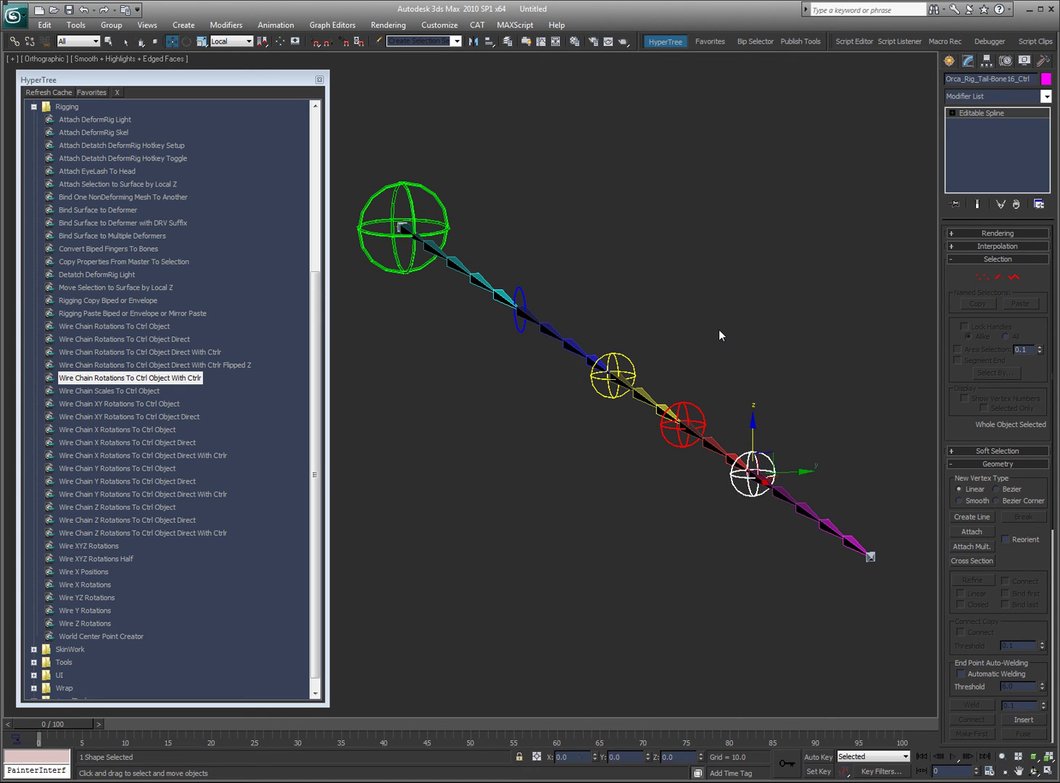
- Try rotating the green root control and the blue section control one at a time in the Front view, cancelling each rotation
click(753, 384)
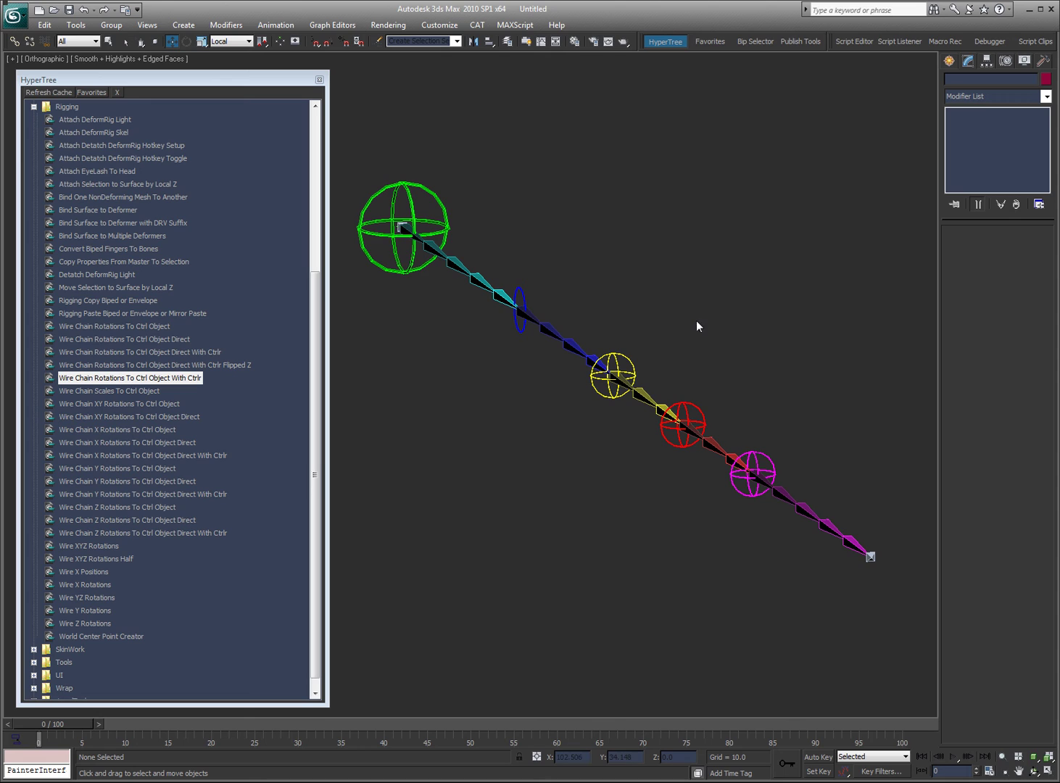
key(f)
scroll(507, 440, down, 2)
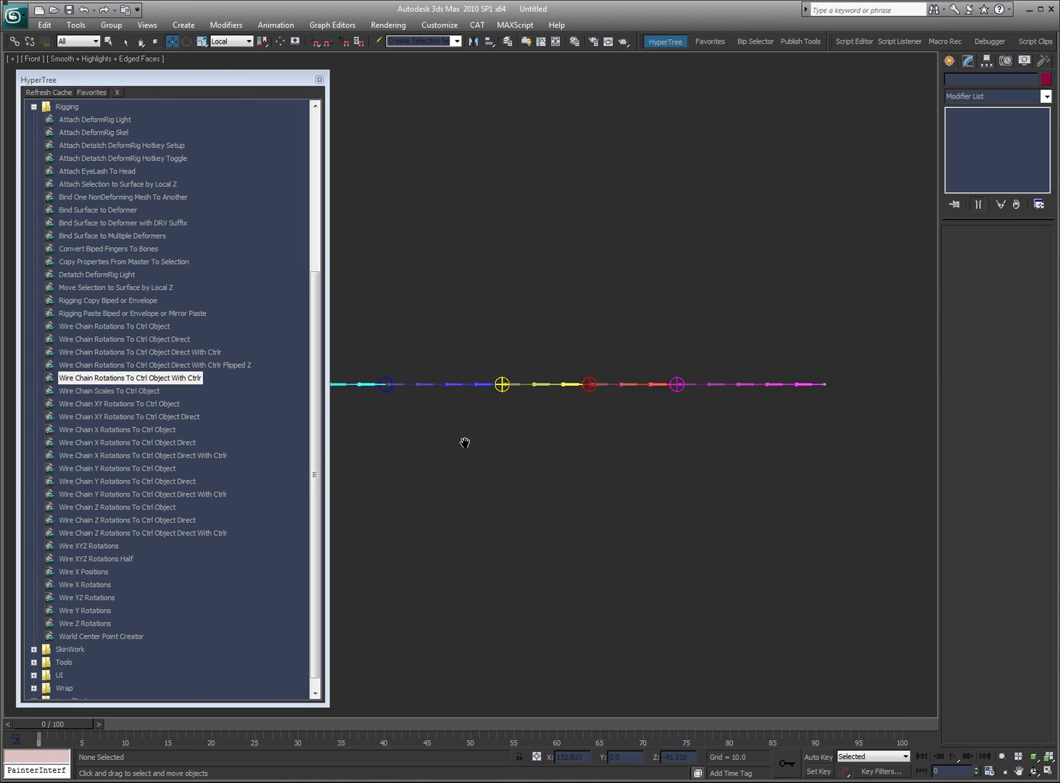
middle_drag(464, 443, 597, 456)
scroll(497, 461, down, 1)
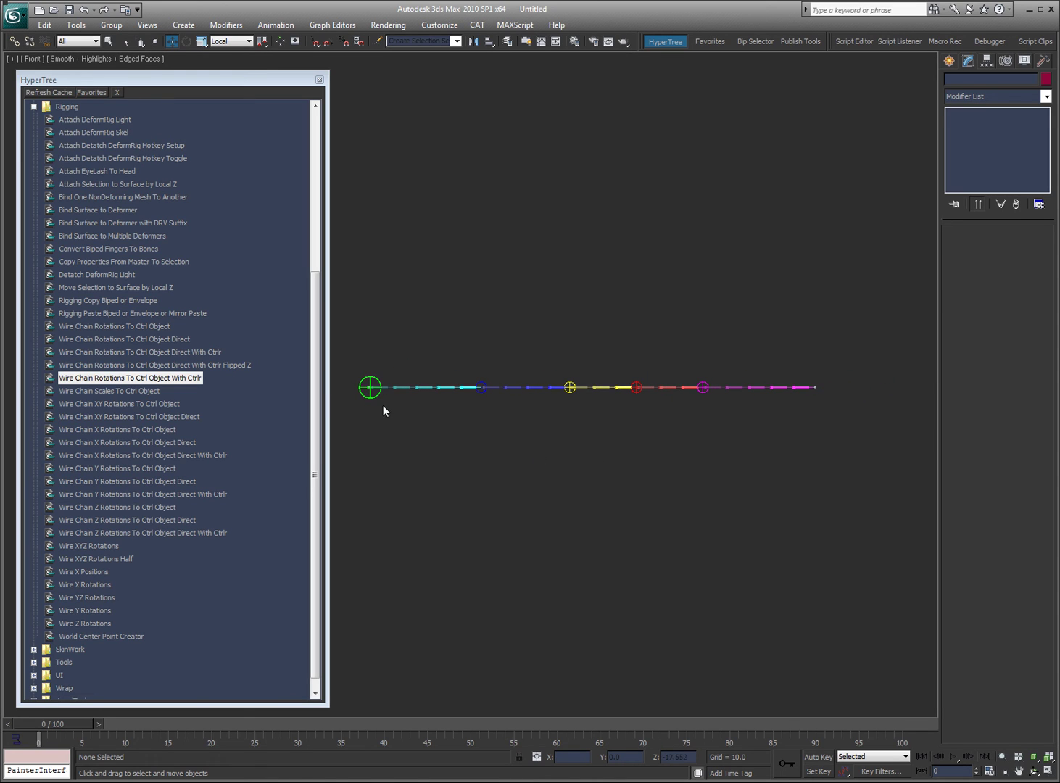
click(371, 389)
key(e)
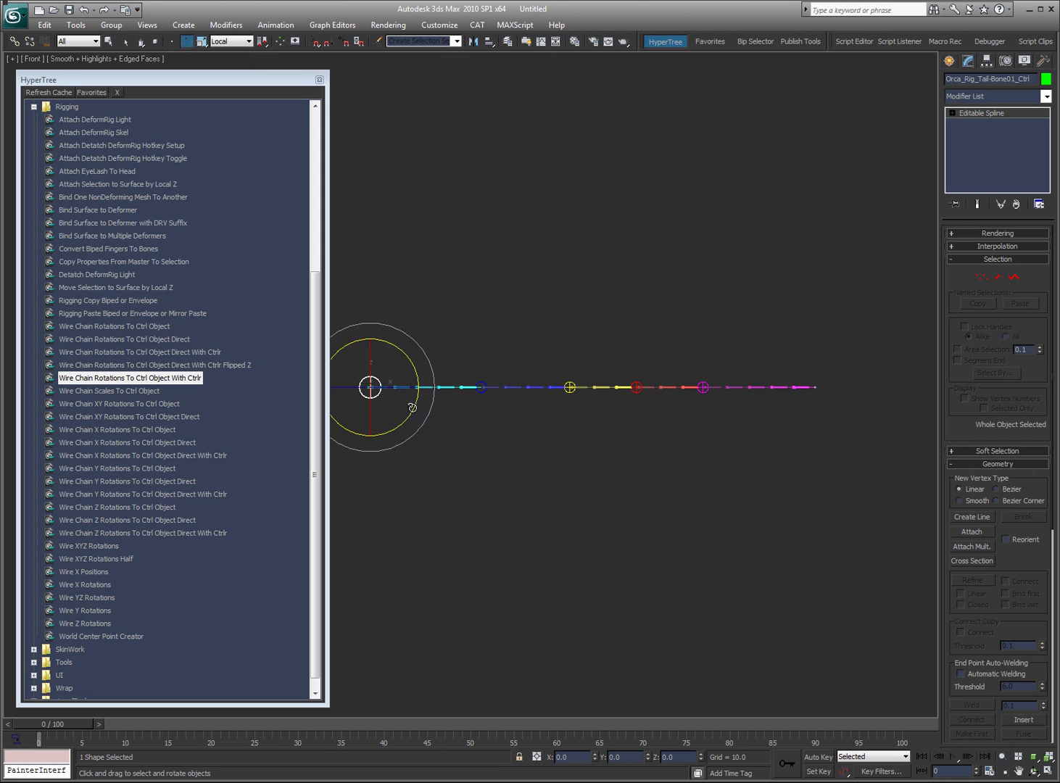
mouse_move(413, 408)
mouse_down()
mouse_move(431, 396)
mouse_move(426, 422)
mouse_up()
right_click(427, 422)
mouse_move(484, 394)
mouse_down()
mouse_move(485, 378)
mouse_move(484, 414)
mouse_up()
right_click(484, 415)
click(639, 460)
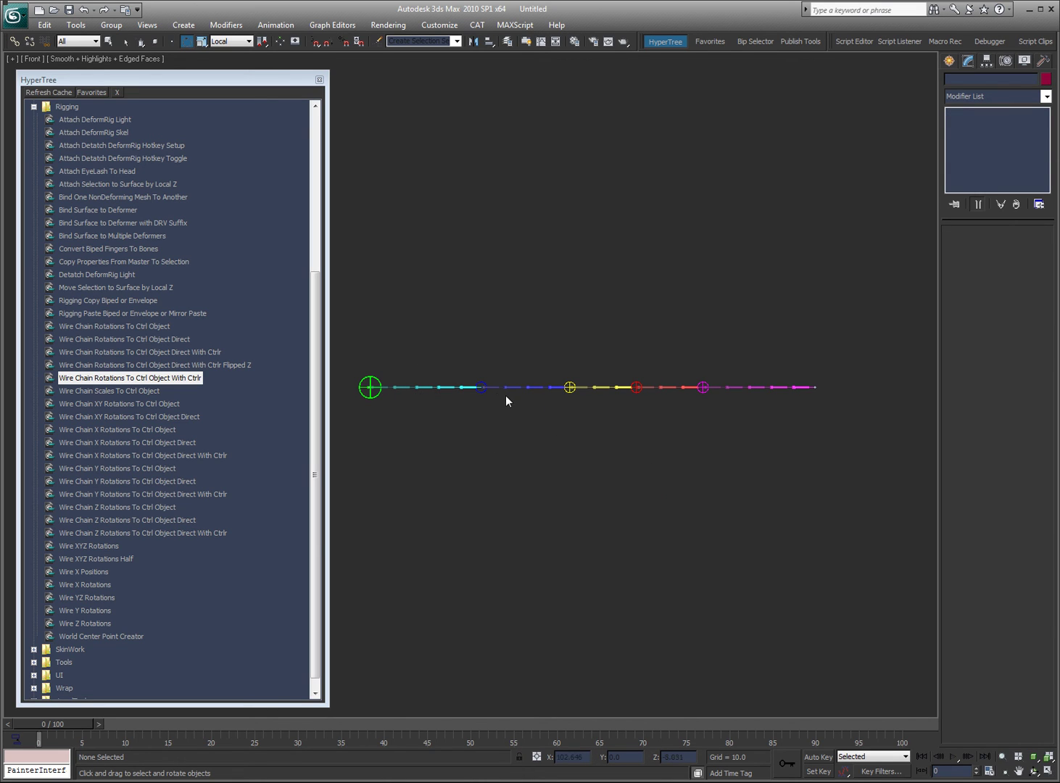
- Select the tail's section controls together, change the transform center mode, try rotating them as a group, and cancel the rotation
drag(477, 393, 574, 401)
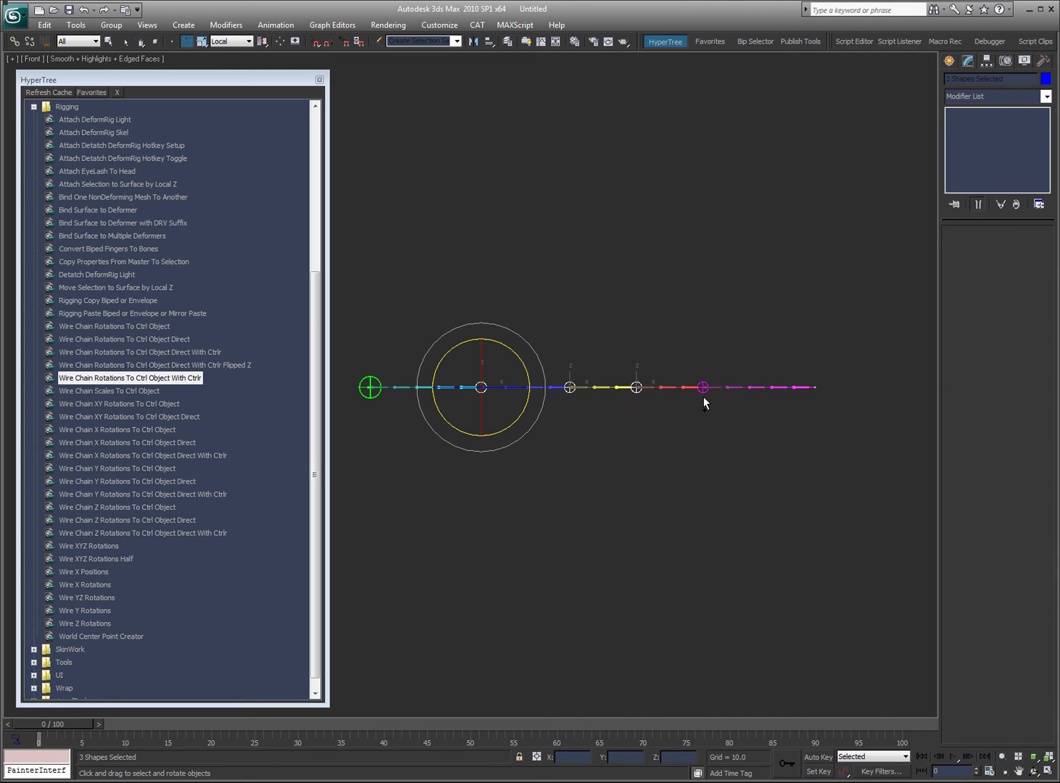
ctrl+click(376, 393)
drag(261, 43, 262, 77)
mouse_move(527, 368)
mouse_down()
mouse_move(521, 383)
mouse_move(502, 376)
mouse_move(494, 356)
mouse_move(500, 381)
mouse_move(478, 338)
mouse_move(472, 374)
mouse_move(485, 388)
mouse_move(504, 366)
mouse_move(498, 346)
mouse_move(457, 367)
mouse_move(464, 377)
mouse_move(488, 373)
mouse_move(511, 334)
mouse_move(504, 343)
mouse_move(516, 358)
mouse_move(499, 383)
mouse_move(516, 372)
mouse_move(517, 382)
mouse_move(500, 377)
mouse_move(534, 404)
mouse_move(509, 401)
mouse_move(502, 362)
mouse_move(506, 386)
mouse_move(527, 383)
mouse_move(521, 377)
mouse_move(533, 392)
mouse_move(484, 362)
mouse_move(508, 403)
mouse_move(506, 356)
mouse_move(472, 327)
mouse_move(461, 352)
mouse_move(523, 354)
mouse_up()
right_click(521, 383)
right_click(523, 354)
click(606, 331)
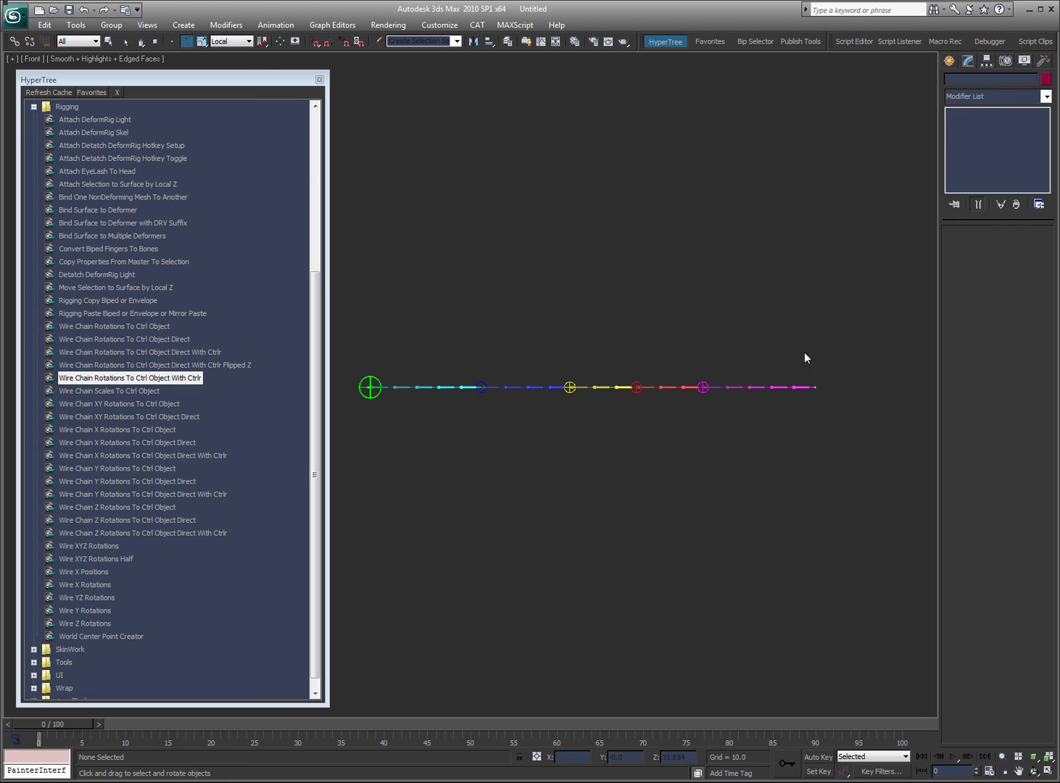
- Select the whole tail rig, including all bones and control objects, in the Front view
mouse_move(812, 389)
mouse_down()
mouse_move(535, 401)
mouse_move(366, 388)
mouse_up()
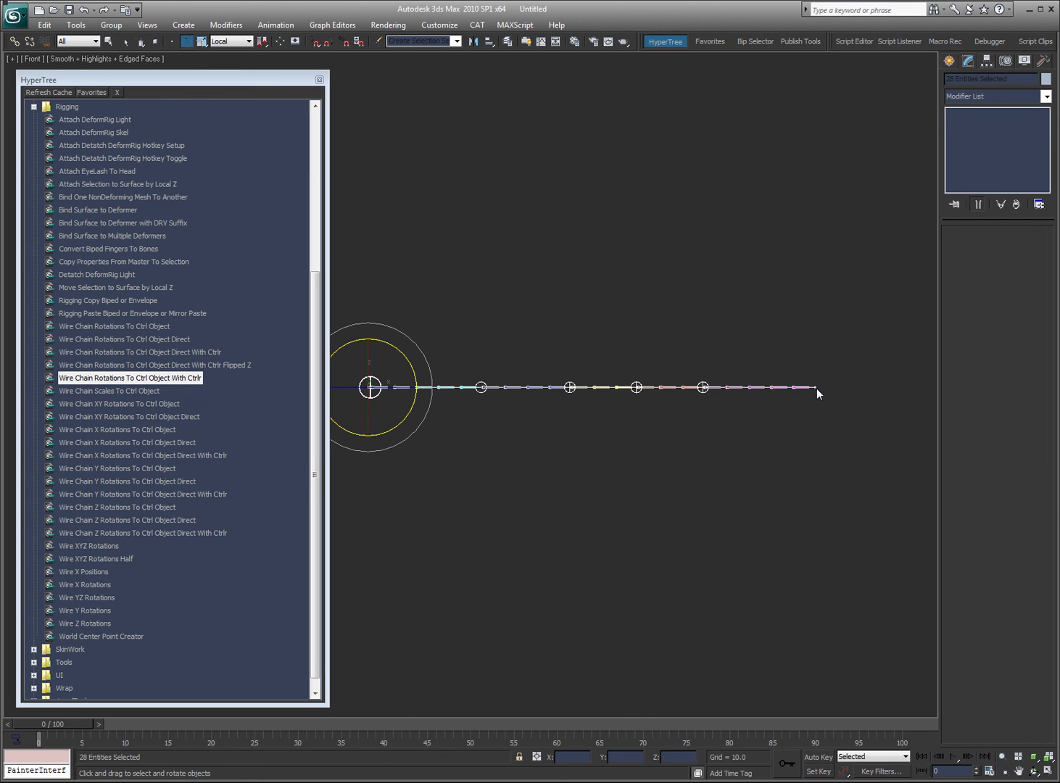